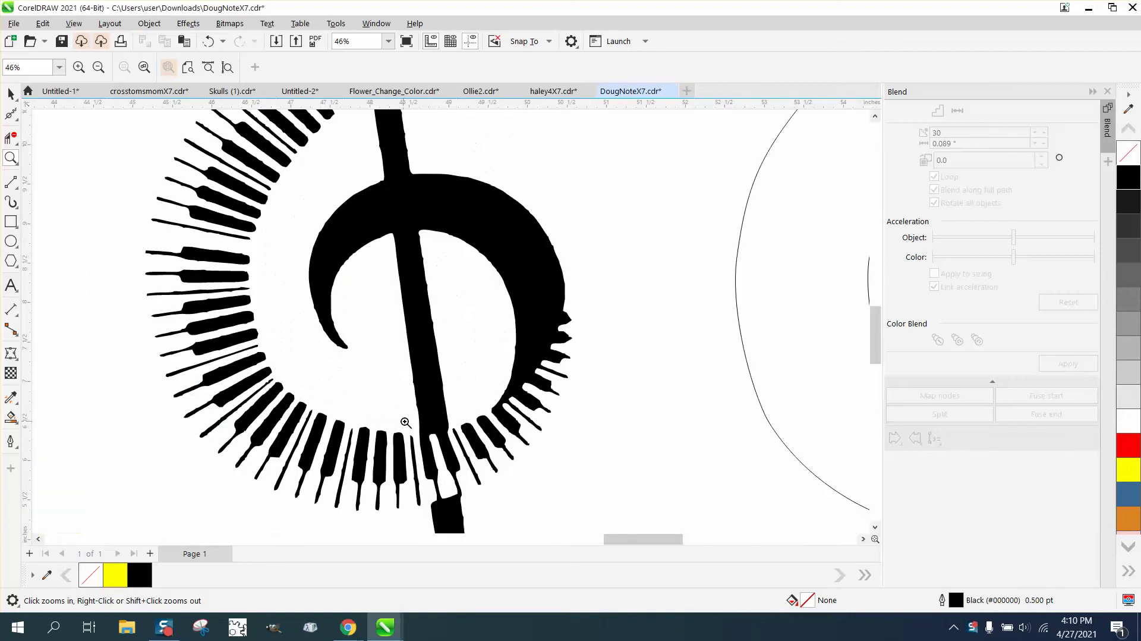
- Zoom in on the clef and cut across its upper loop and lower curve with the Knife
left_click(250, 353)
left_click(270, 351)
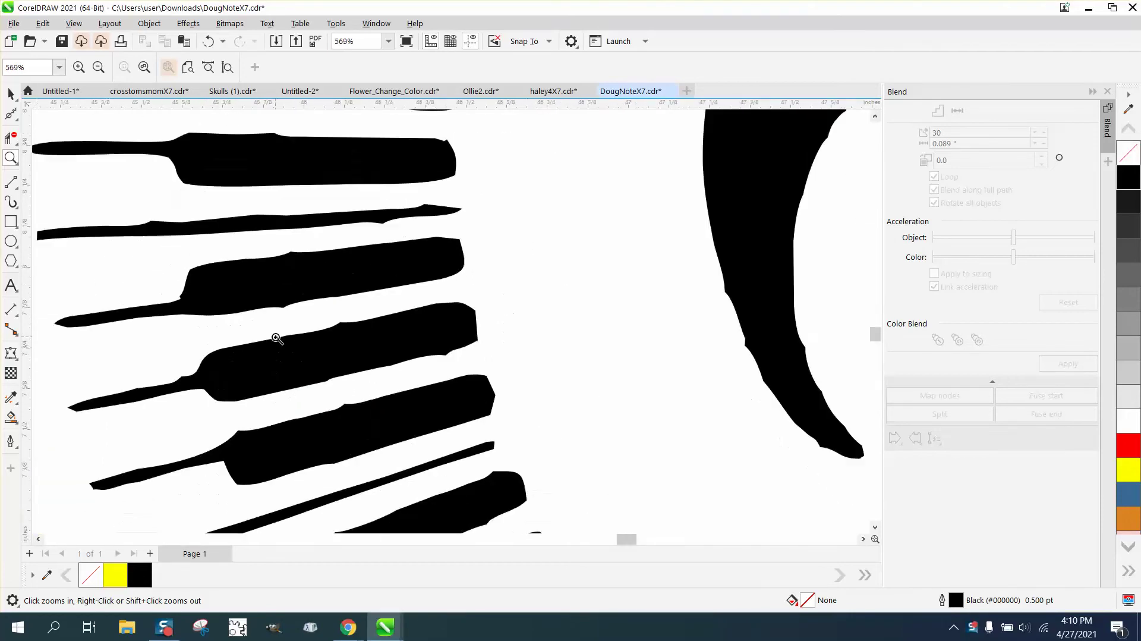
scroll(339, 326, "down", 5)
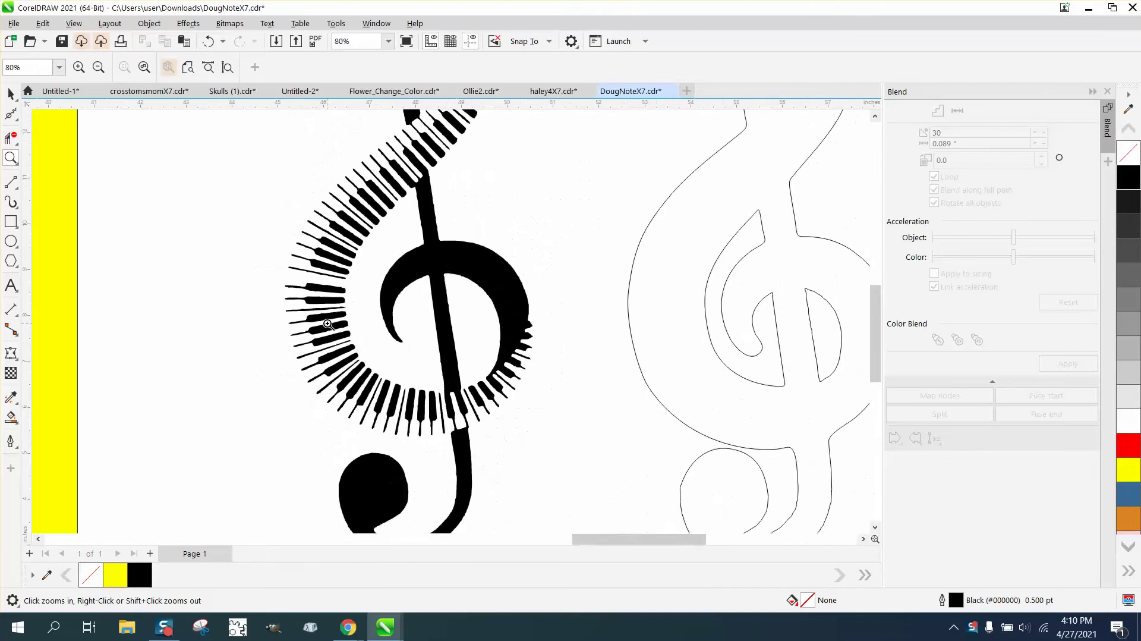
scroll(327, 324, "down", 1)
scroll(502, 332, "down", 1)
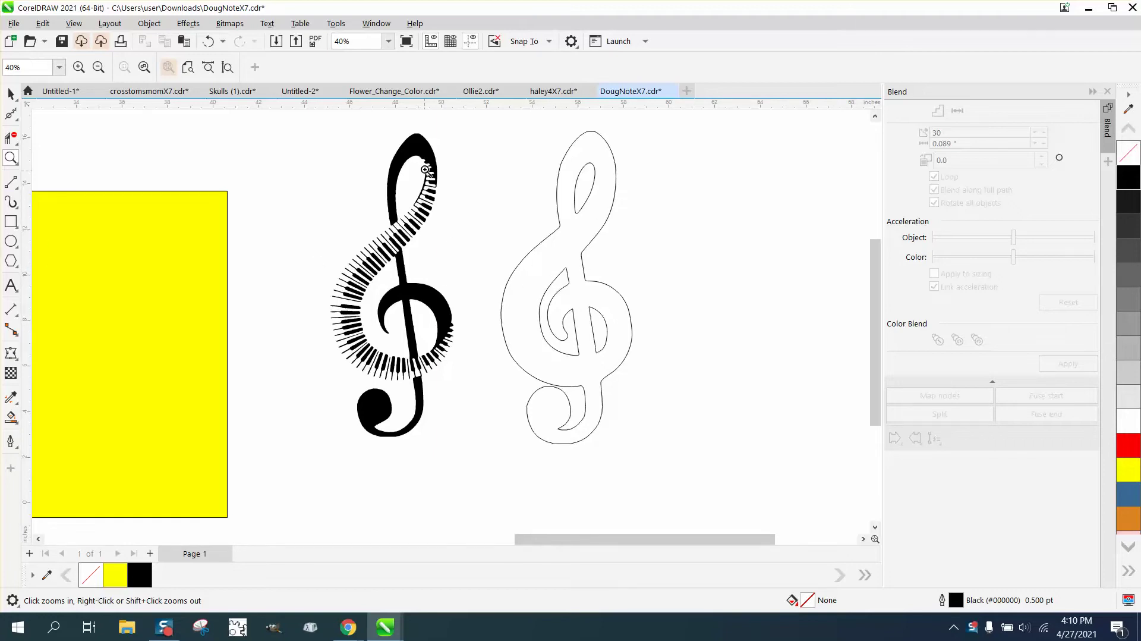
left_click(18, 189)
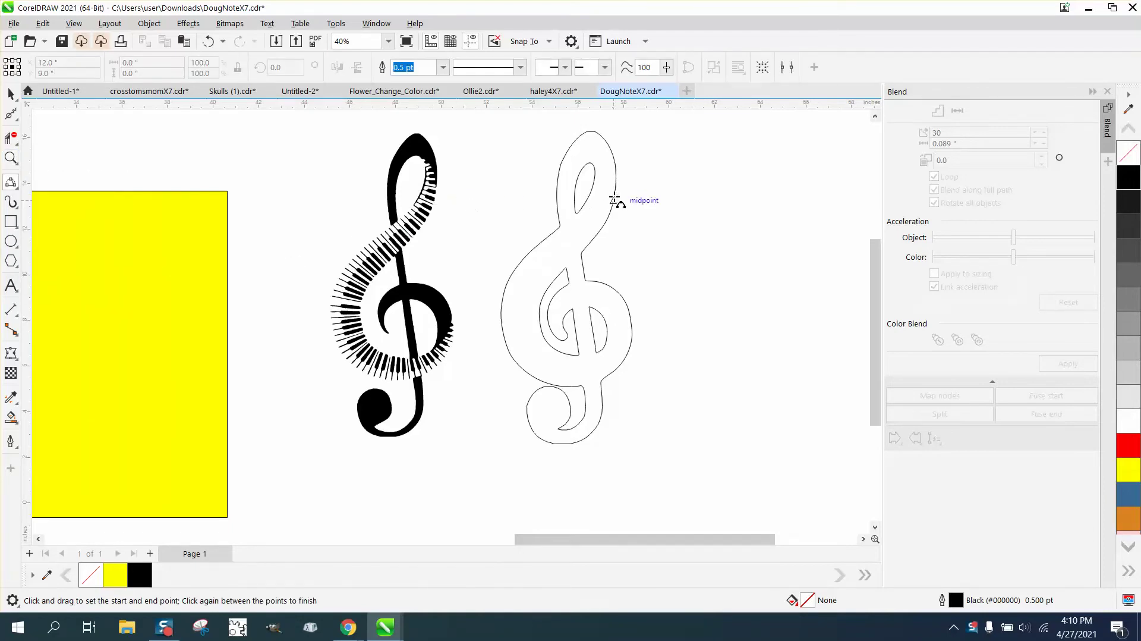
left_click_drag(615, 195, 601, 167)
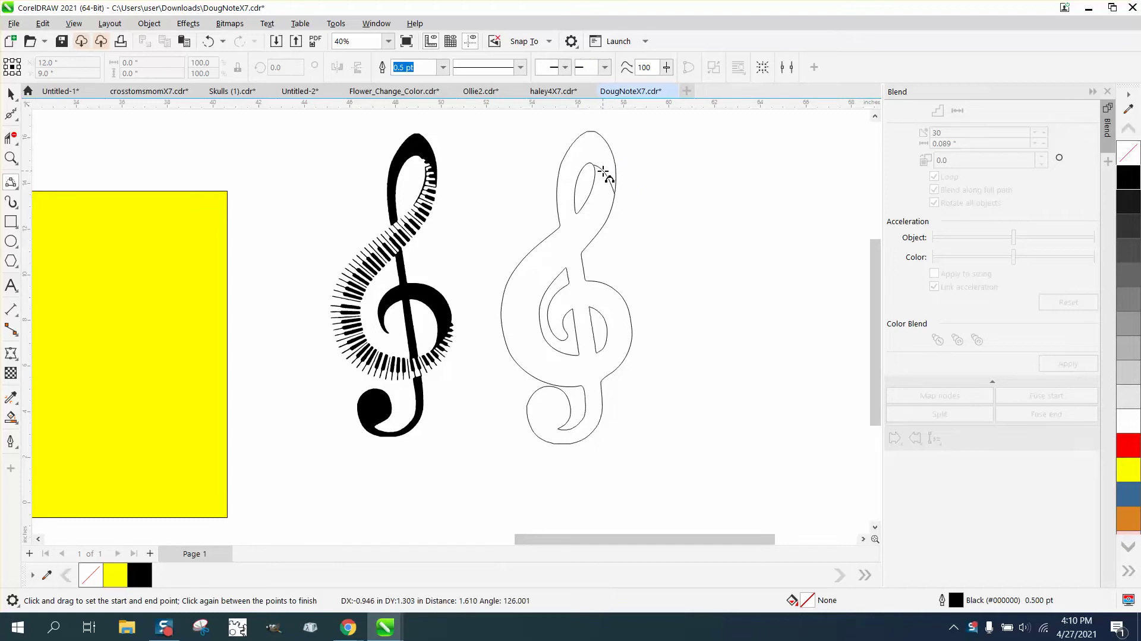
left_click(743, 274)
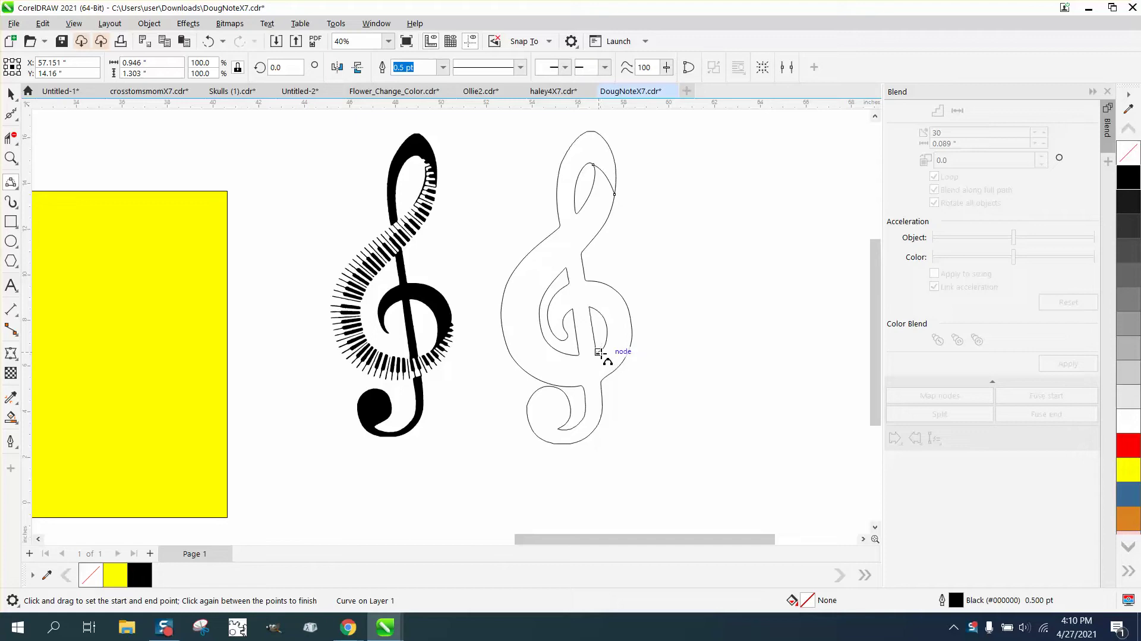
left_click_drag(601, 351, 607, 328)
left_click(608, 328)
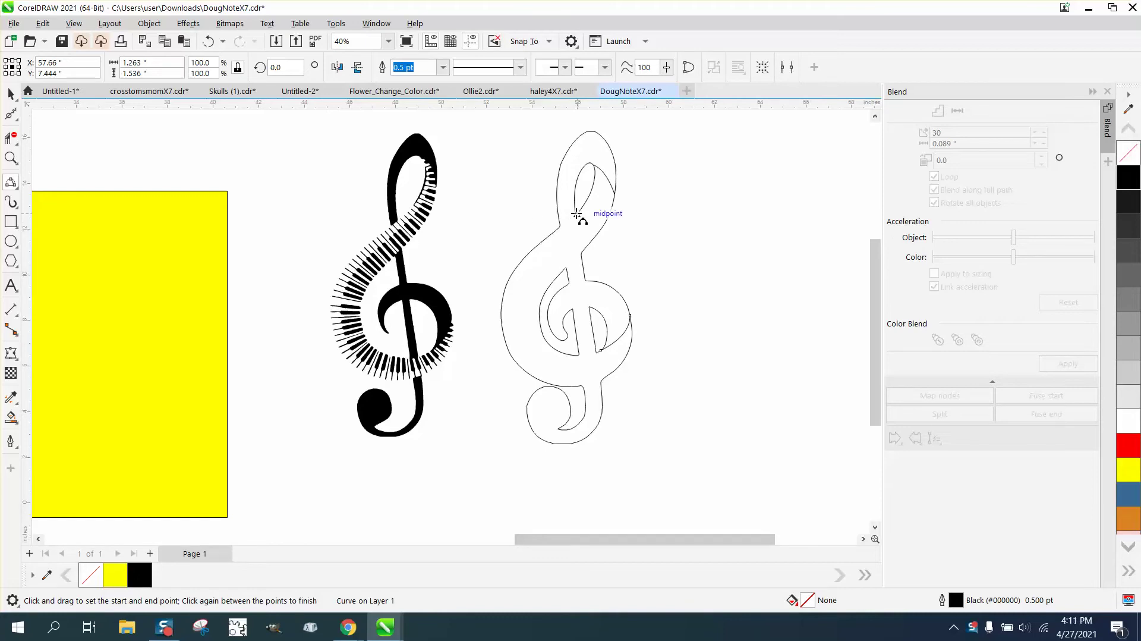
mouse_move(587, 226)
left_mouse_down()
mouse_move(591, 244)
mouse_move(574, 242)
left_mouse_up()
key("Escape")
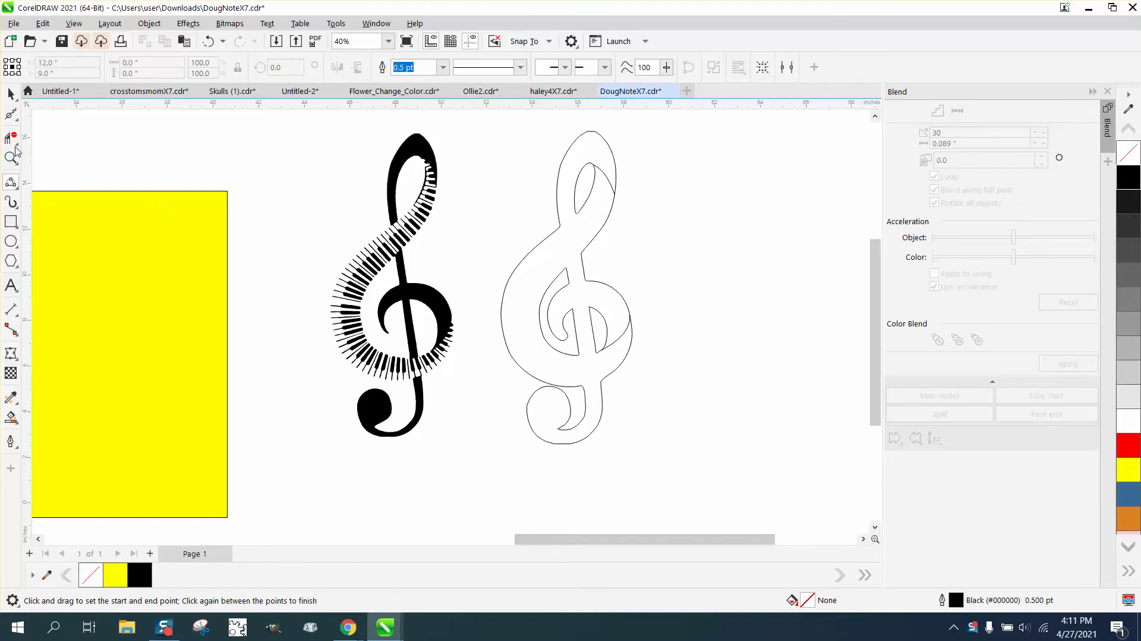
- Draw 2-point closing lines across the clef's upper stem and bottom curve
left_click(12, 113)
left_click(12, 187)
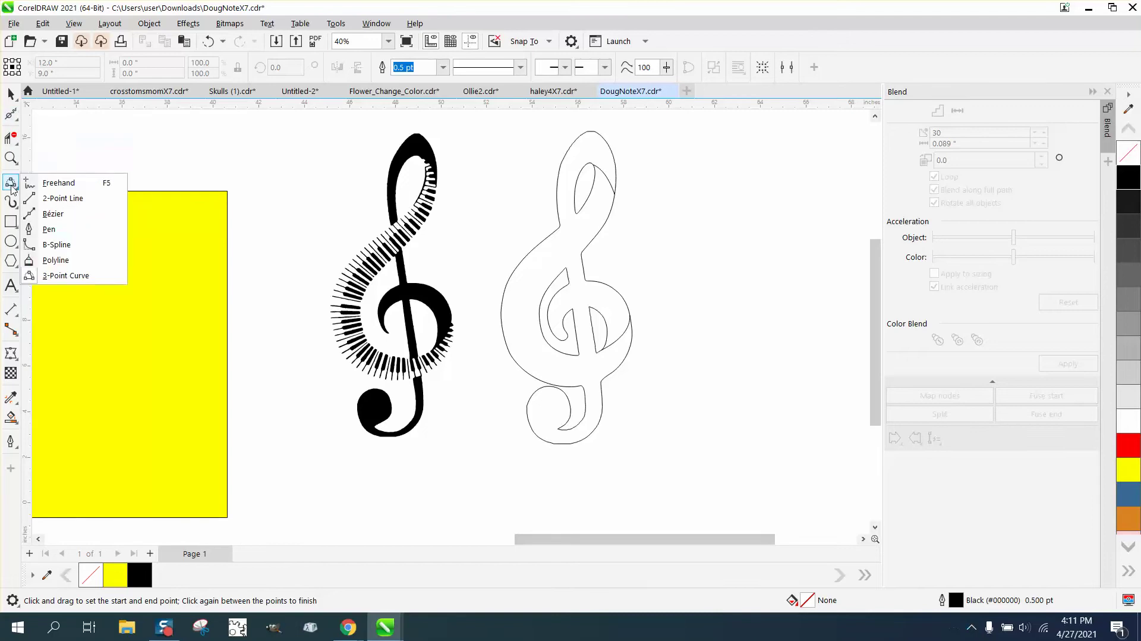
left_click(65, 275)
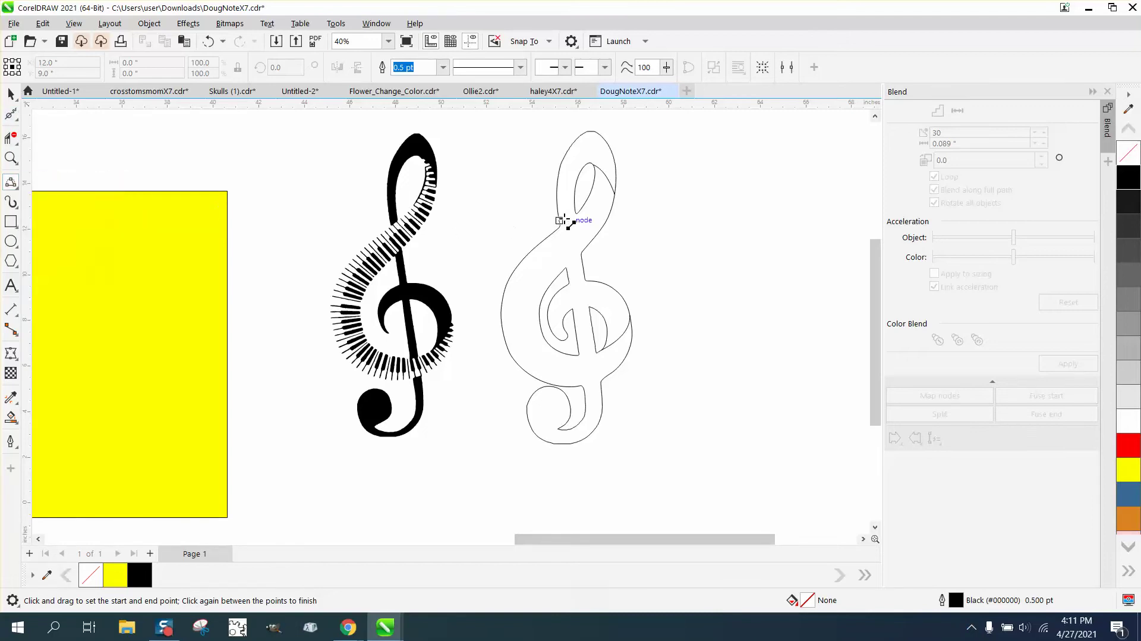
mouse_move(579, 214)
left_mouse_down()
mouse_move(560, 229)
mouse_move(566, 267)
left_mouse_up()
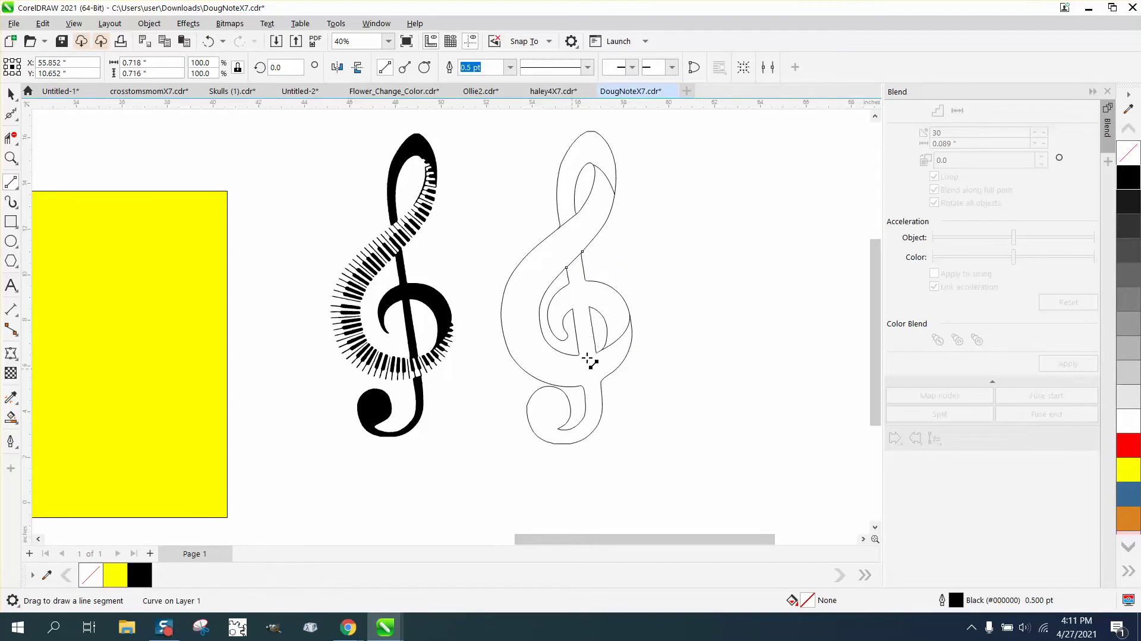
mouse_move(597, 351)
left_mouse_down()
mouse_move(578, 354)
mouse_move(581, 385)
left_mouse_up()
- Smart Fill the sweeping curve, move it 7" right, with no fill and black outline
left_click(7, 419)
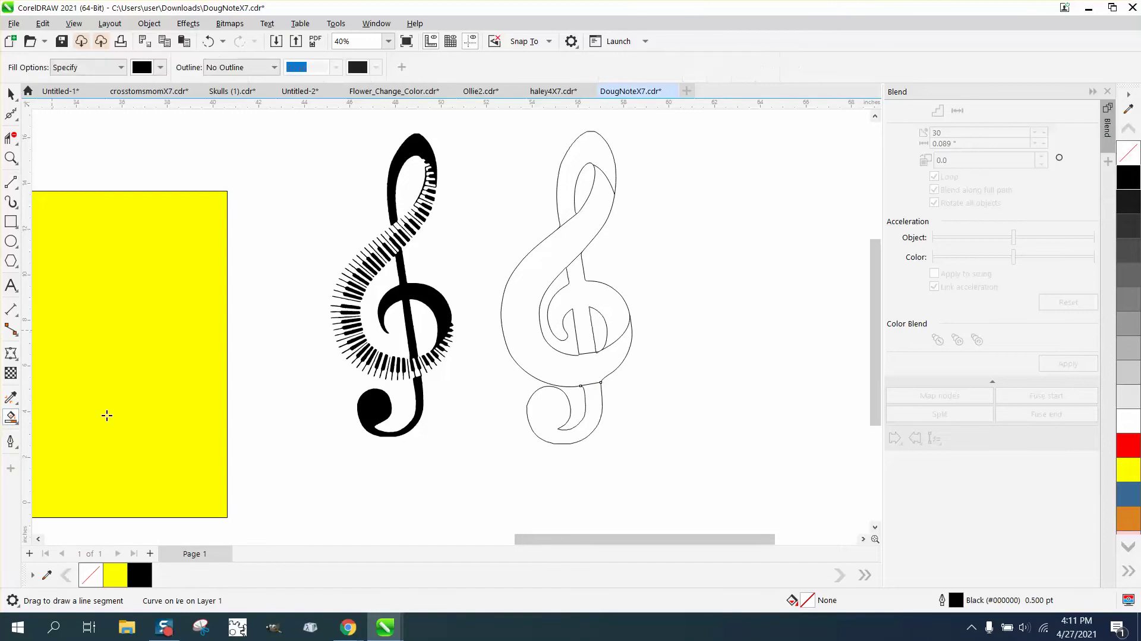
left_click(518, 312)
scroll(252, 308, "down", 2)
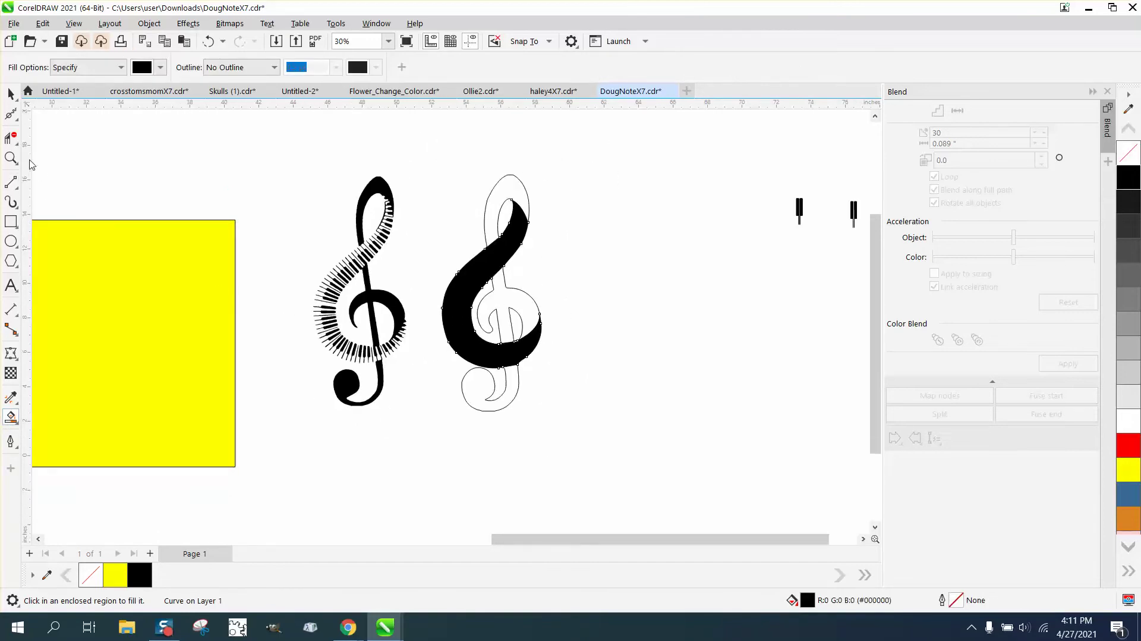
left_click(11, 94)
scroll(655, 283, "down", 1)
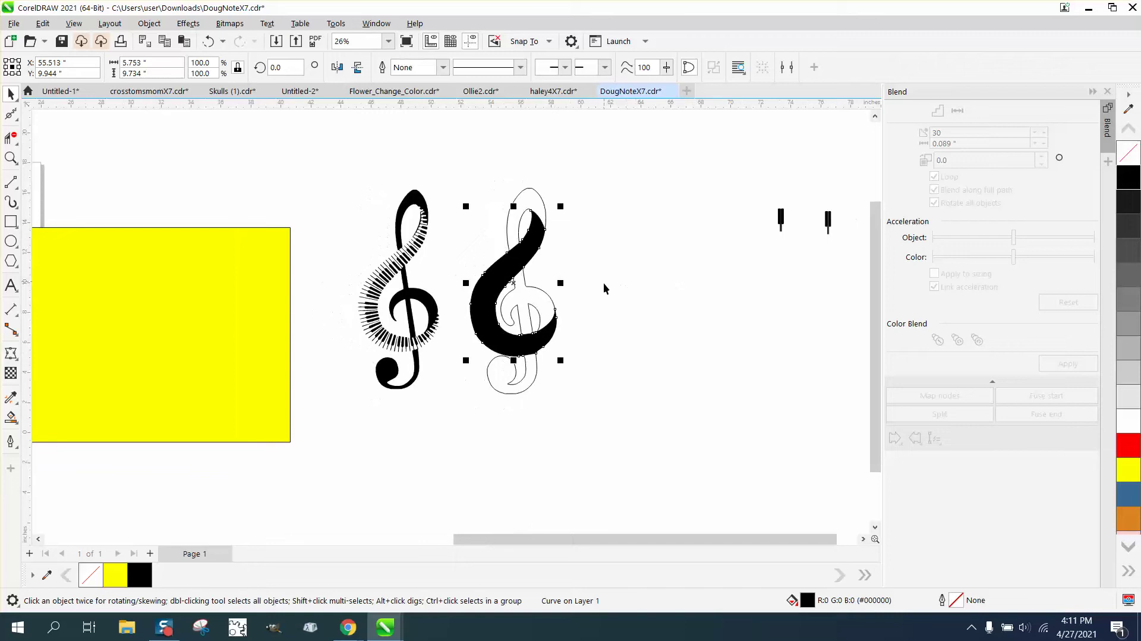
key("Right")
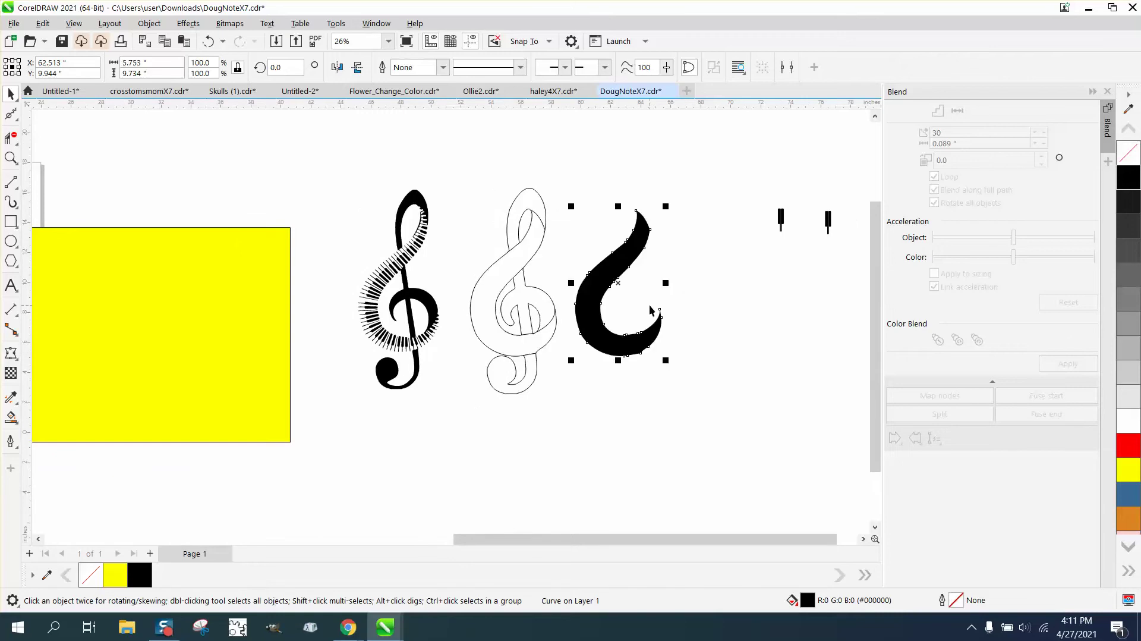
left_click(1129, 156)
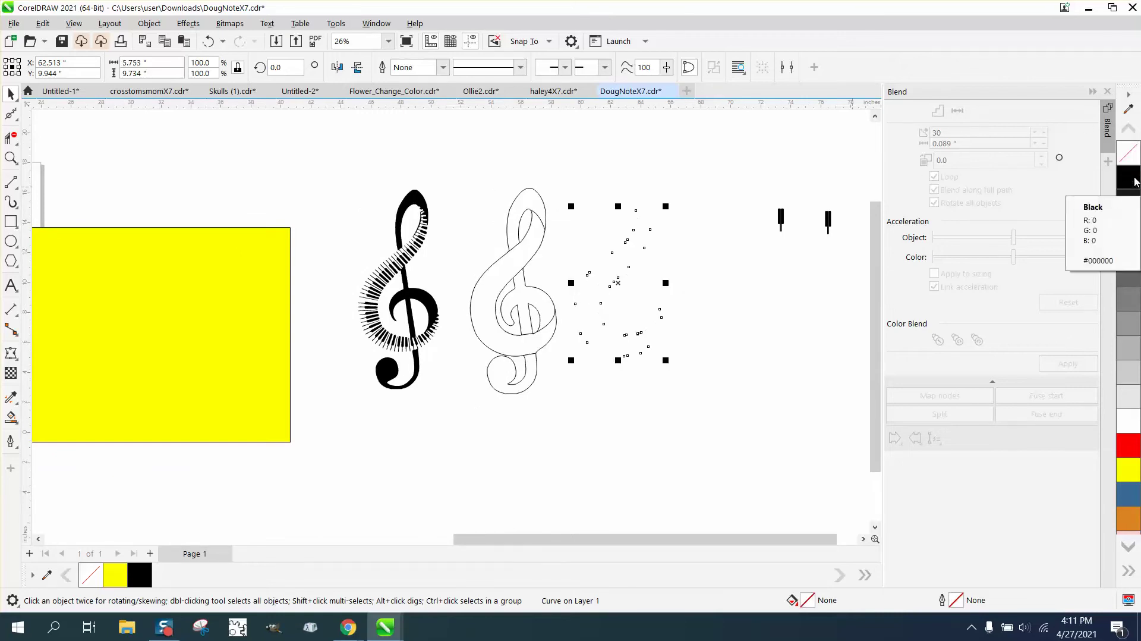
right_click(1134, 189)
- Marquee-select the two small key shapes and drag them up above the clefs
left_click_drag(761, 188, 850, 249)
left_click_drag(799, 212, 612, 142)
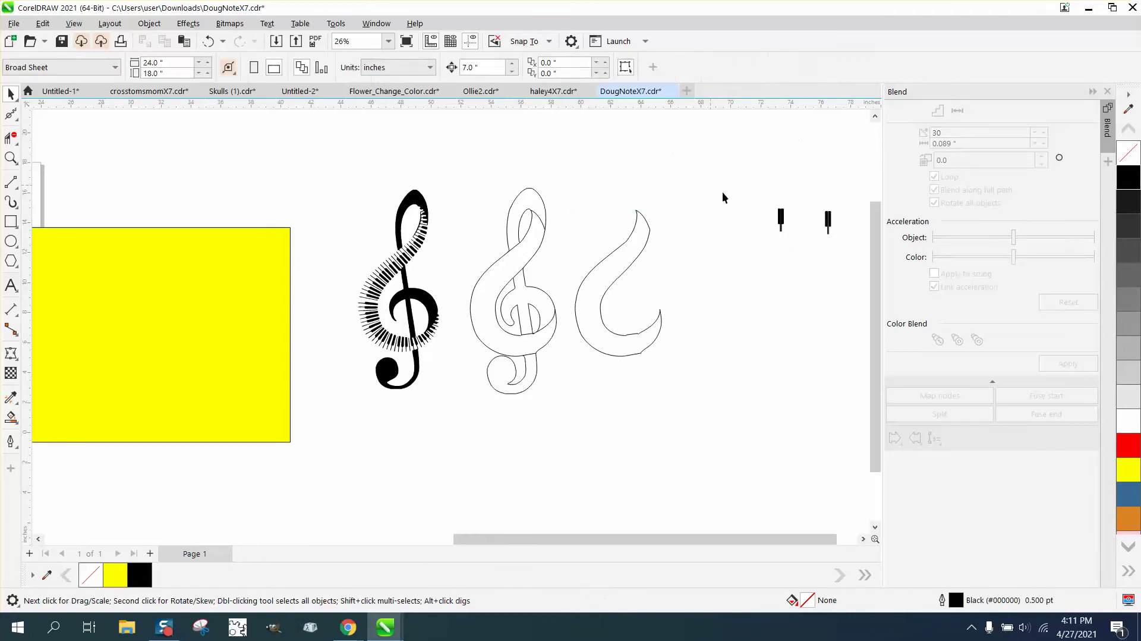
left_click_drag(859, 255, 859, 255)
left_click_drag(781, 221, 572, 138)
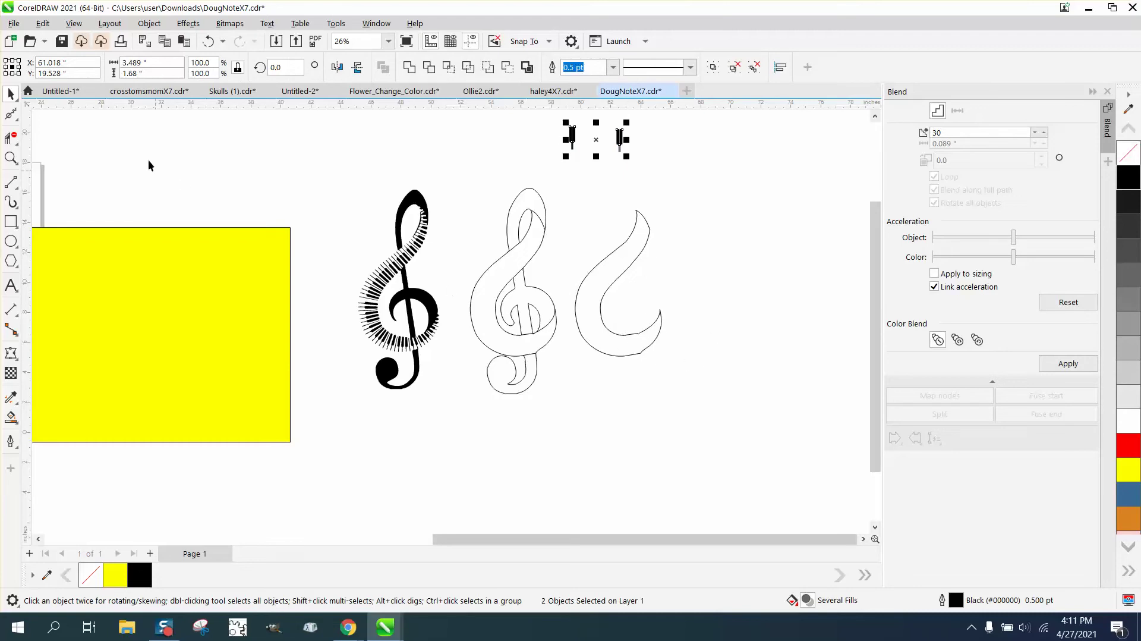
left_click(11, 158)
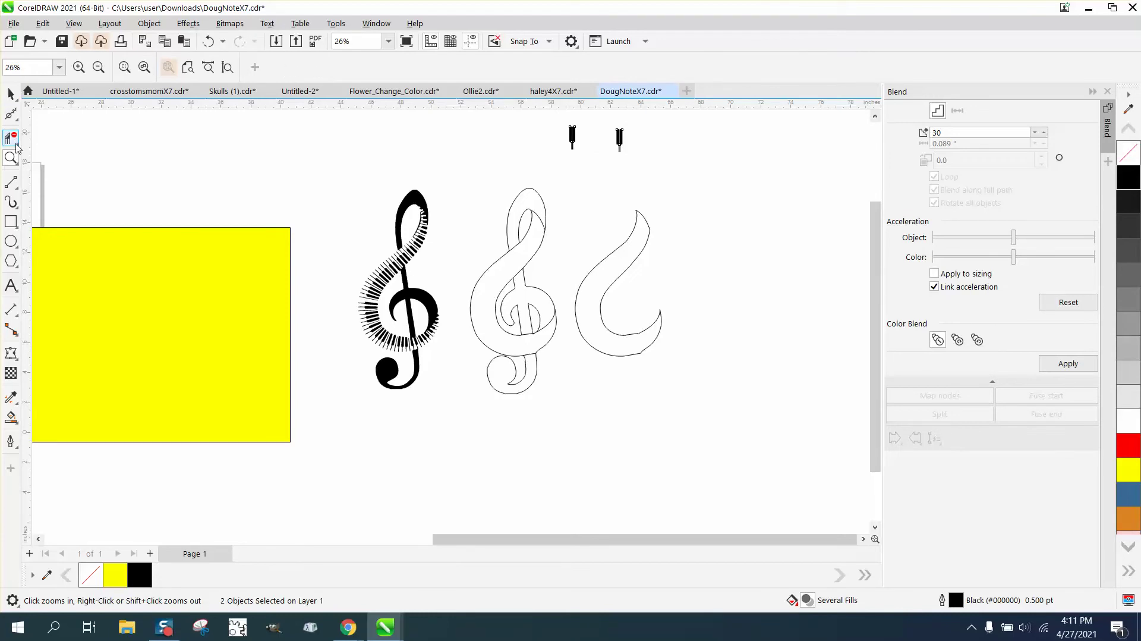
- Smooth the curve's lower edge with the Smooth tool, zooming in on its lower end
left_click(19, 124)
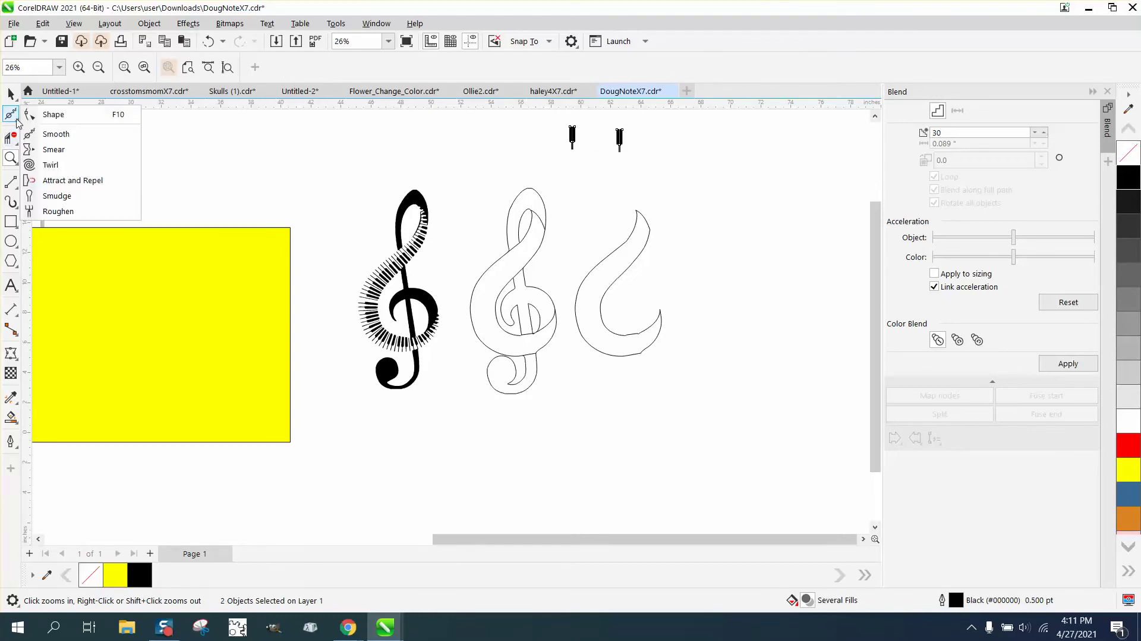
left_click(54, 130)
mouse_move(609, 351)
left_mouse_down()
mouse_move(635, 337)
mouse_move(624, 332)
mouse_move(639, 338)
left_mouse_up()
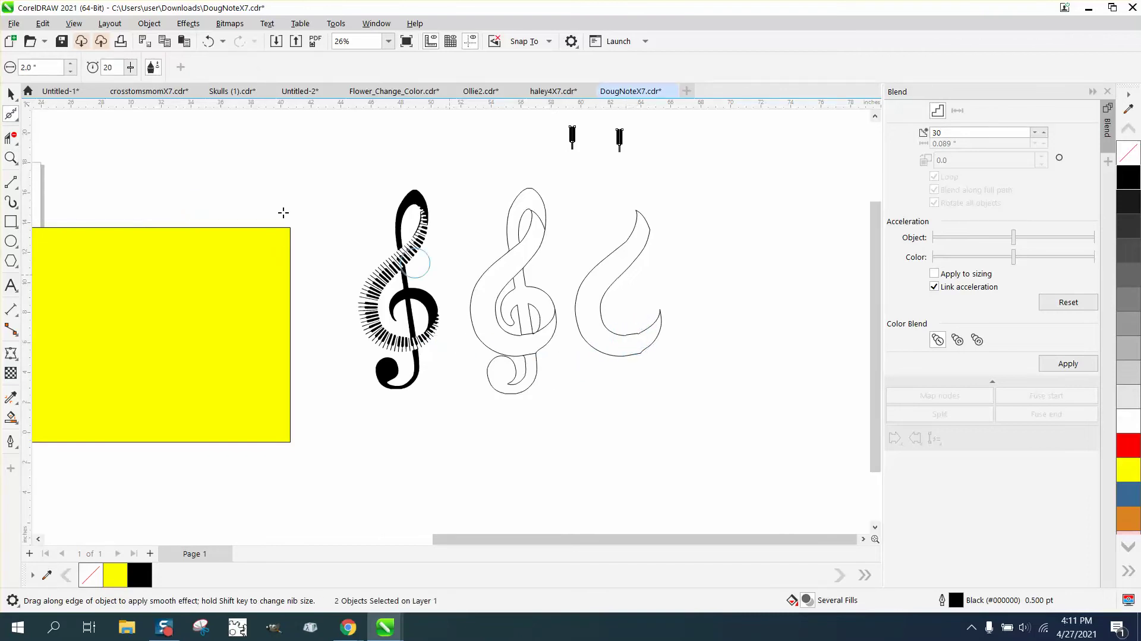
left_click(10, 157)
key("z")
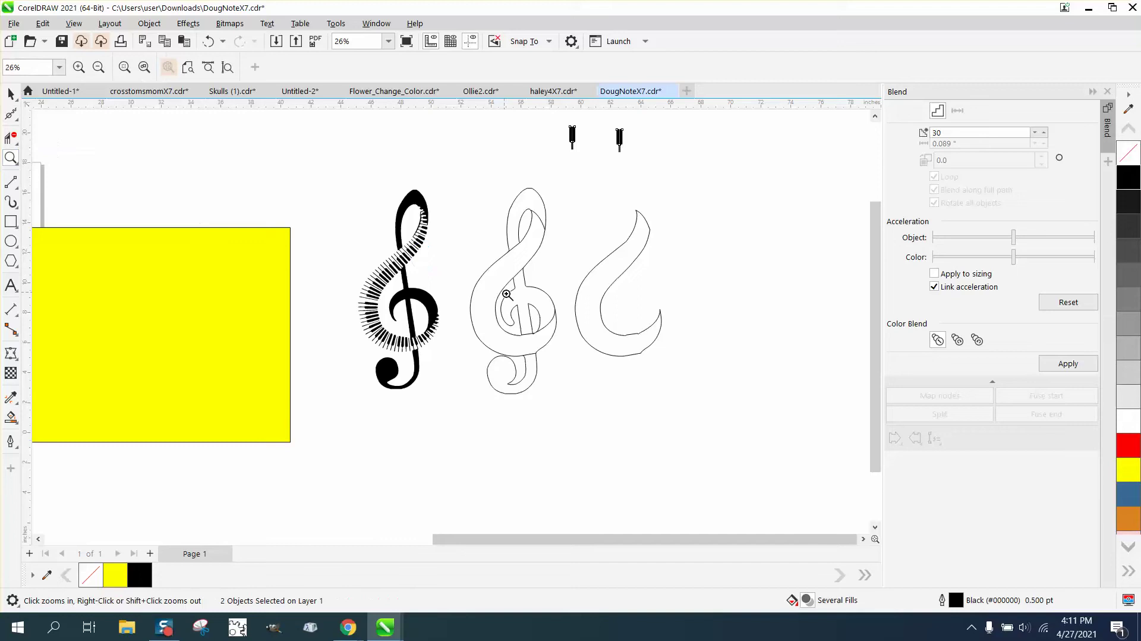
left_click_drag(682, 385, 682, 384)
left_click(11, 113)
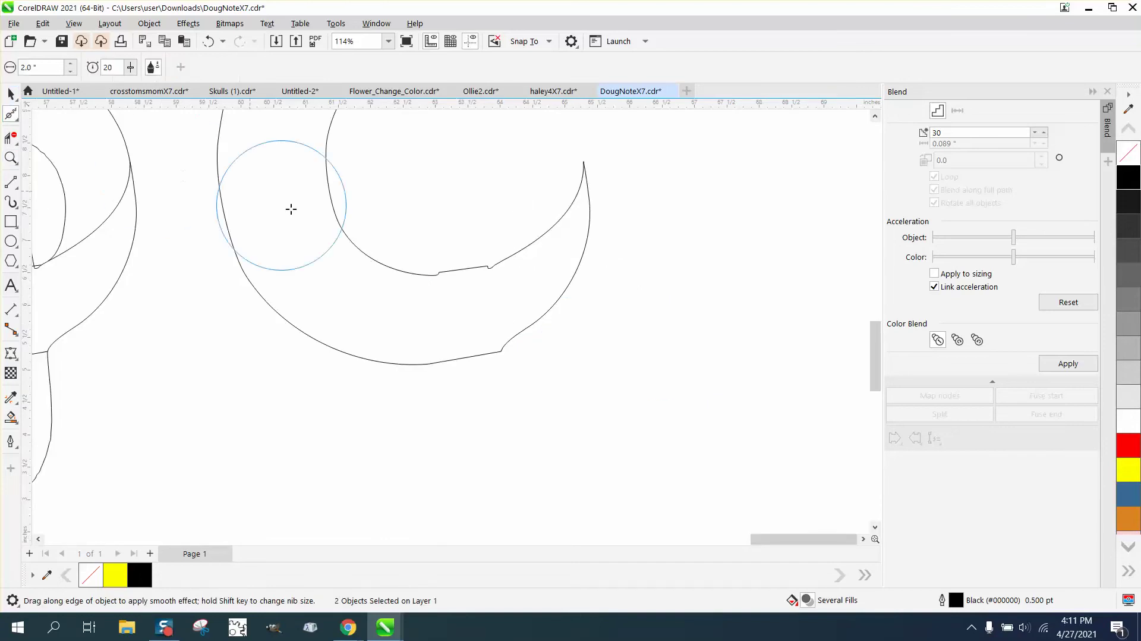
- Smooth the curve's inner and outer edges up toward the upper tip
mouse_move(474, 269)
left_mouse_down()
mouse_move(484, 264)
mouse_move(420, 280)
mouse_move(439, 291)
left_mouse_up()
mouse_move(516, 343)
left_mouse_down()
mouse_move(490, 359)
mouse_move(525, 333)
mouse_move(489, 268)
mouse_move(456, 276)
mouse_move(537, 229)
left_mouse_up()
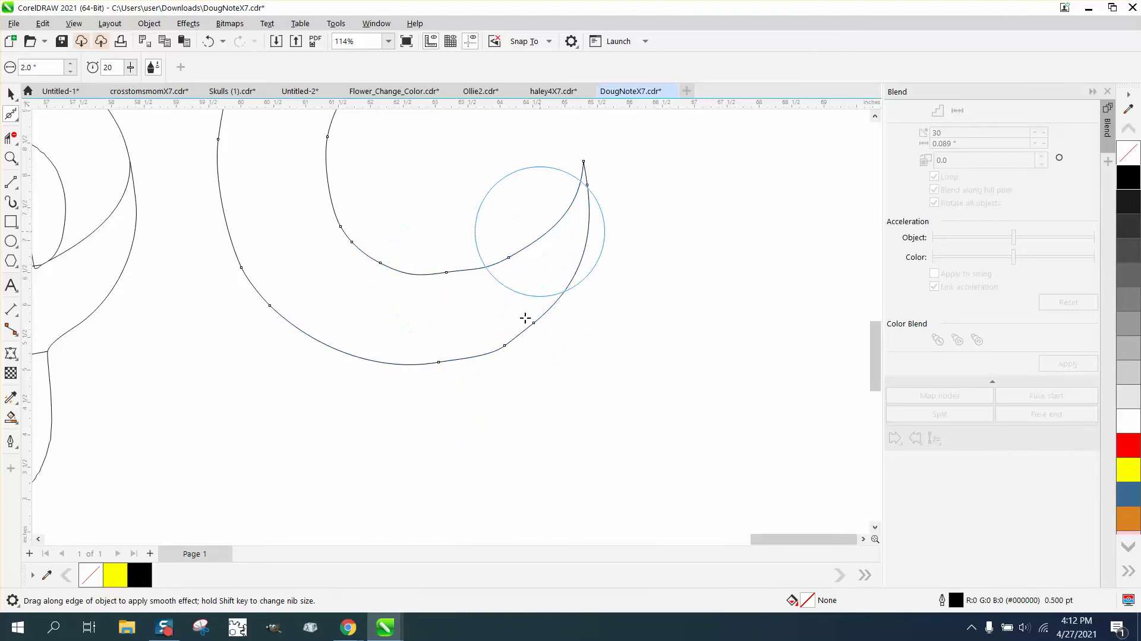
scroll(517, 336, "down", 2)
scroll(443, 301, "down", 1)
mouse_move(437, 303)
left_mouse_down()
mouse_move(424, 283)
mouse_move(417, 213)
mouse_move(469, 152)
mouse_move(393, 148)
mouse_move(367, 200)
mouse_move(377, 286)
mouse_move(436, 341)
mouse_move(422, 357)
mouse_move(404, 269)
mouse_move(466, 190)
left_mouse_up()
scroll(436, 342, "down", 2)
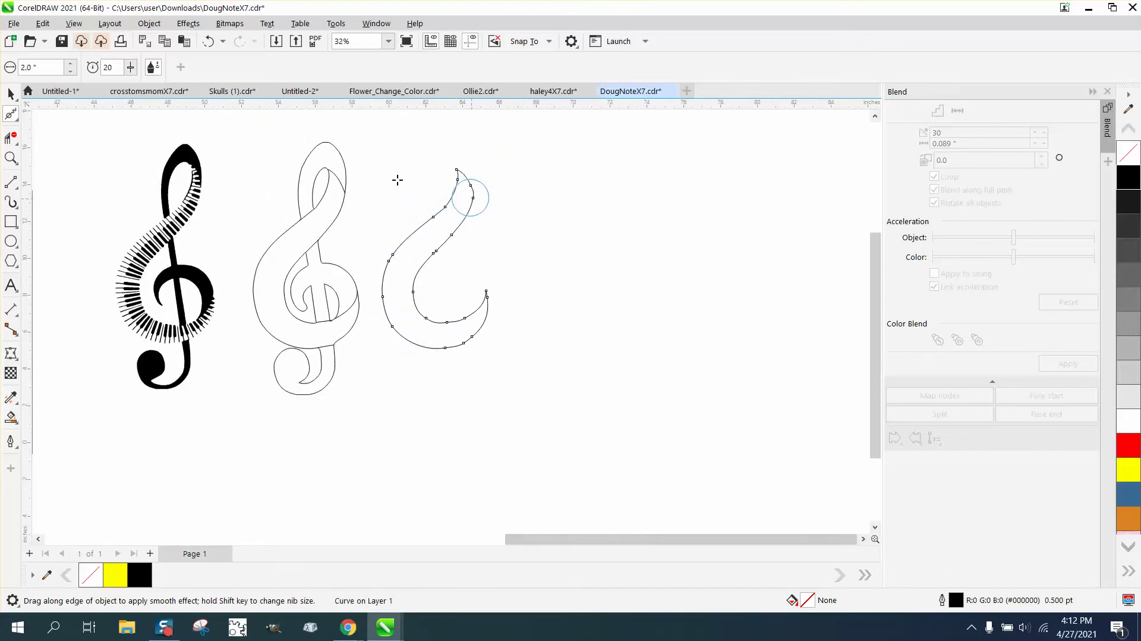
left_click(10, 93)
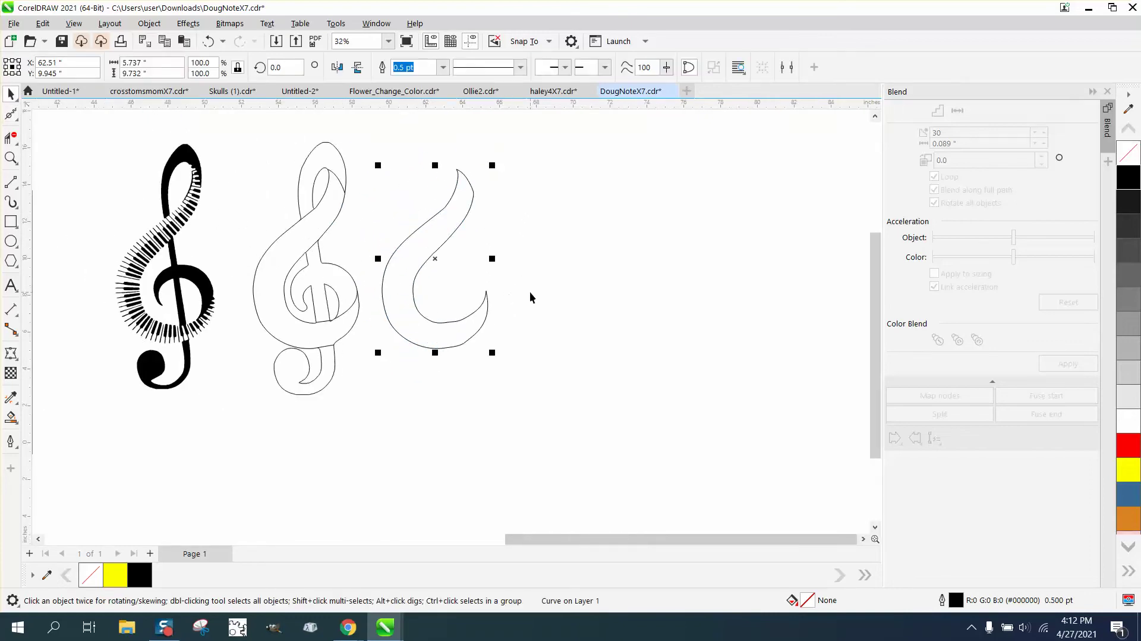
- Duplicate the curve shape 7" to the right and zoom in on the two hooks
key("ctrl+d")
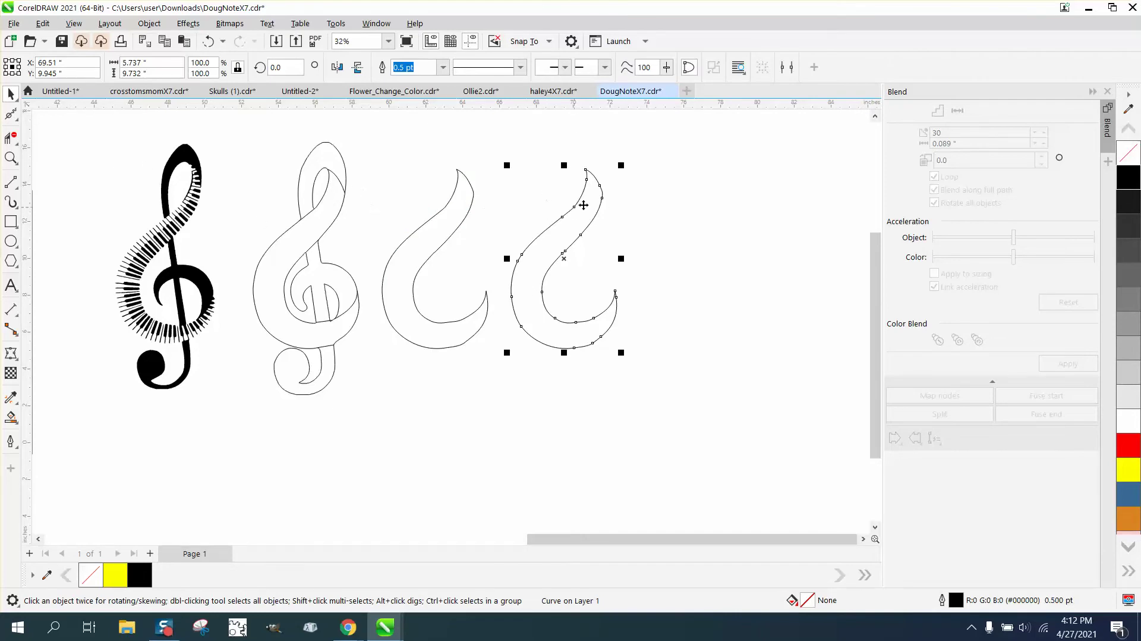
left_click(10, 157)
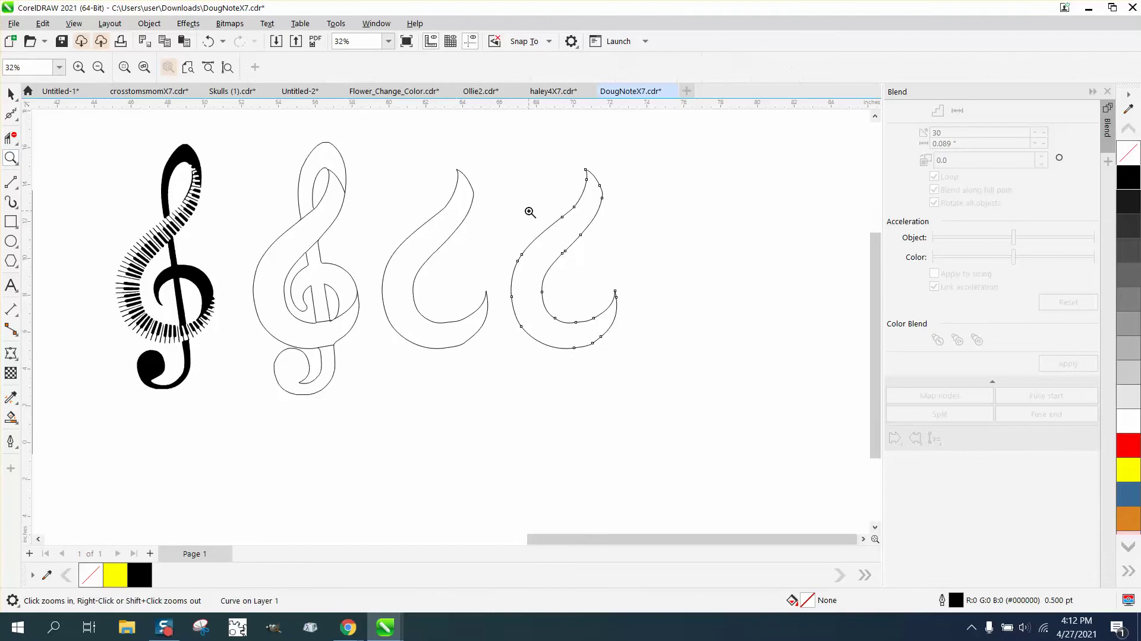
left_click(545, 276)
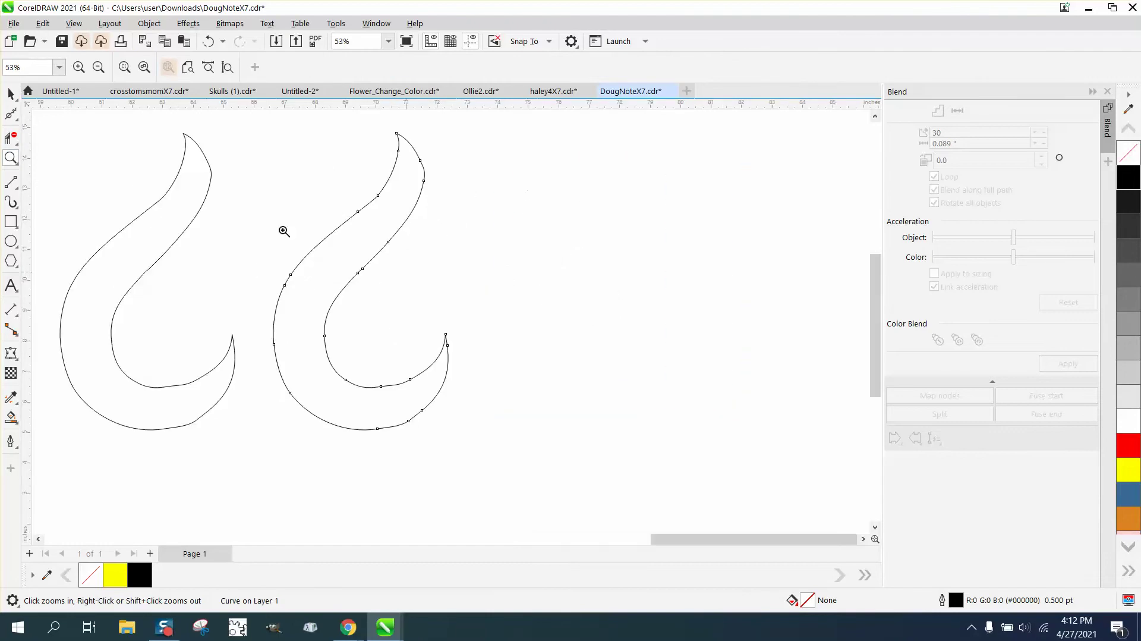
left_click(18, 121)
left_click(51, 112)
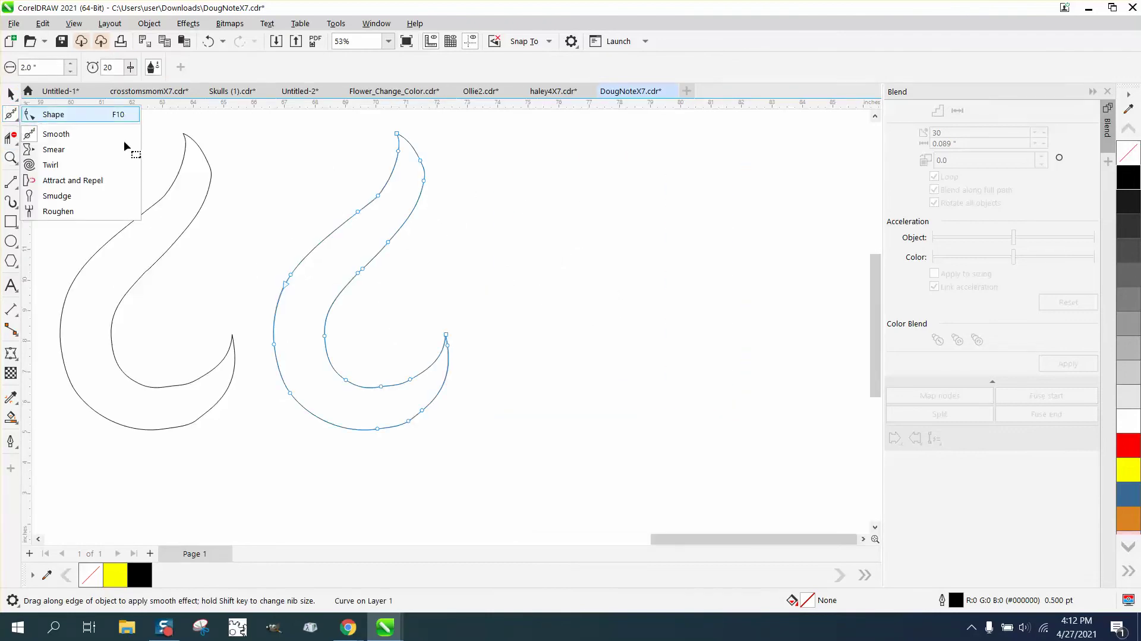
- Break the right hook apart at its top and end nodes and delete its outer segment
right_click(397, 134)
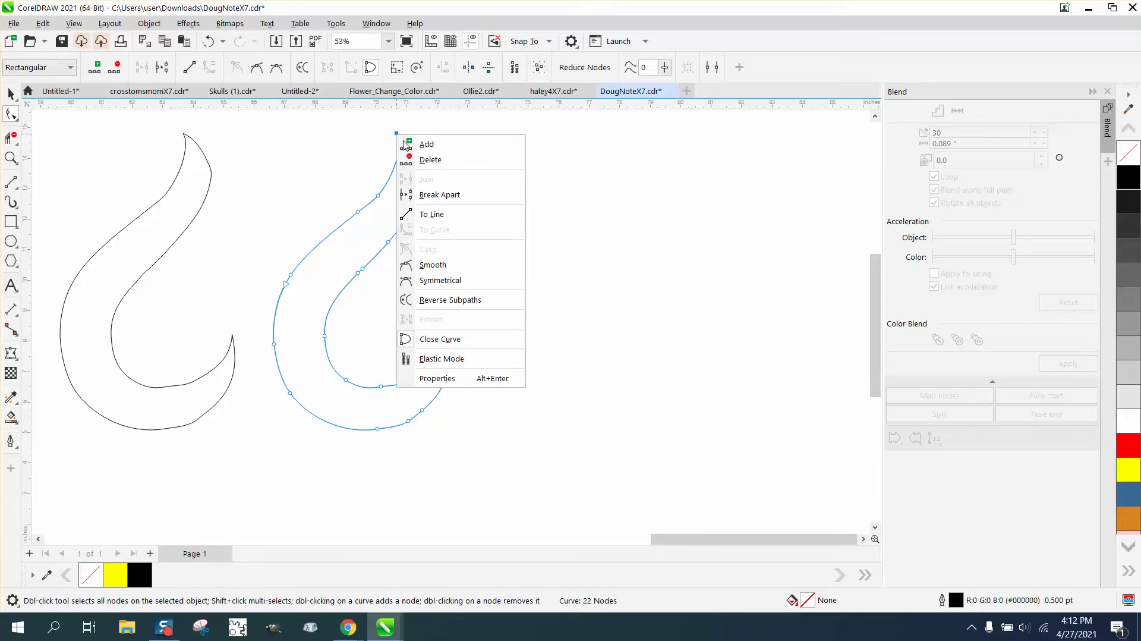
left_click(439, 195)
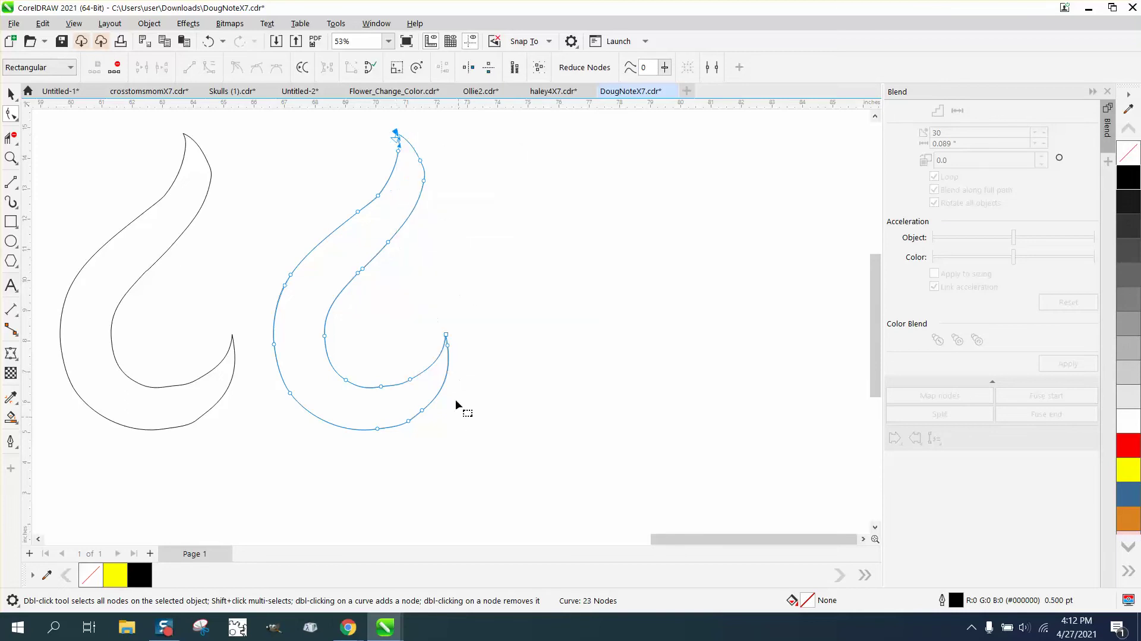
right_click(446, 335)
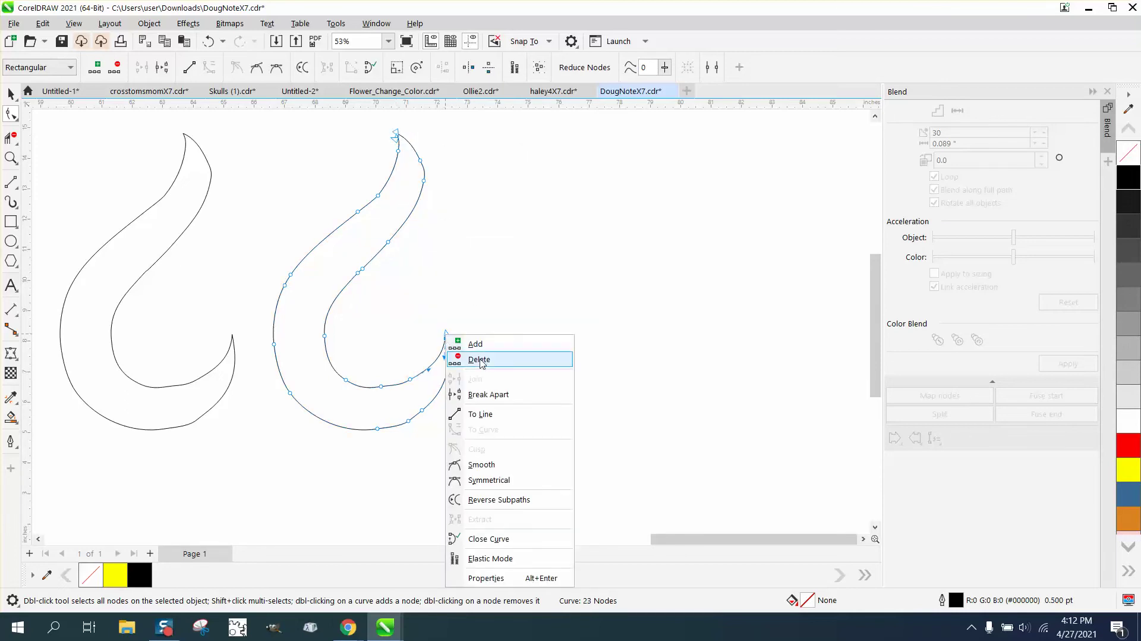
left_click(475, 394)
left_click(10, 138)
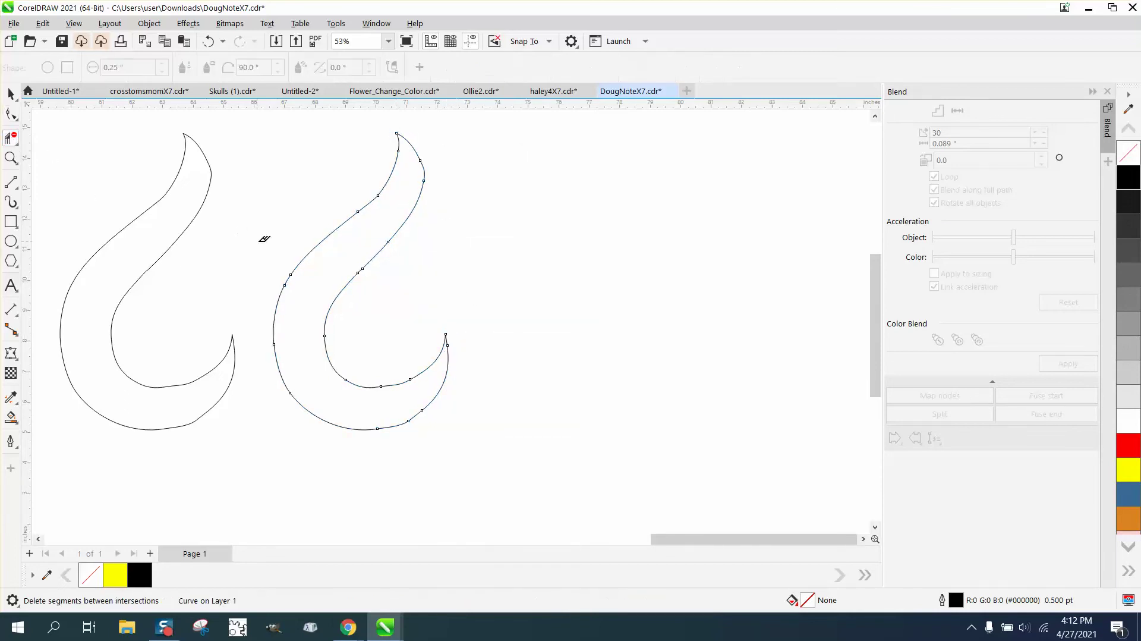
left_click_drag(264, 243, 303, 290)
scroll(441, 362, "down", 1)
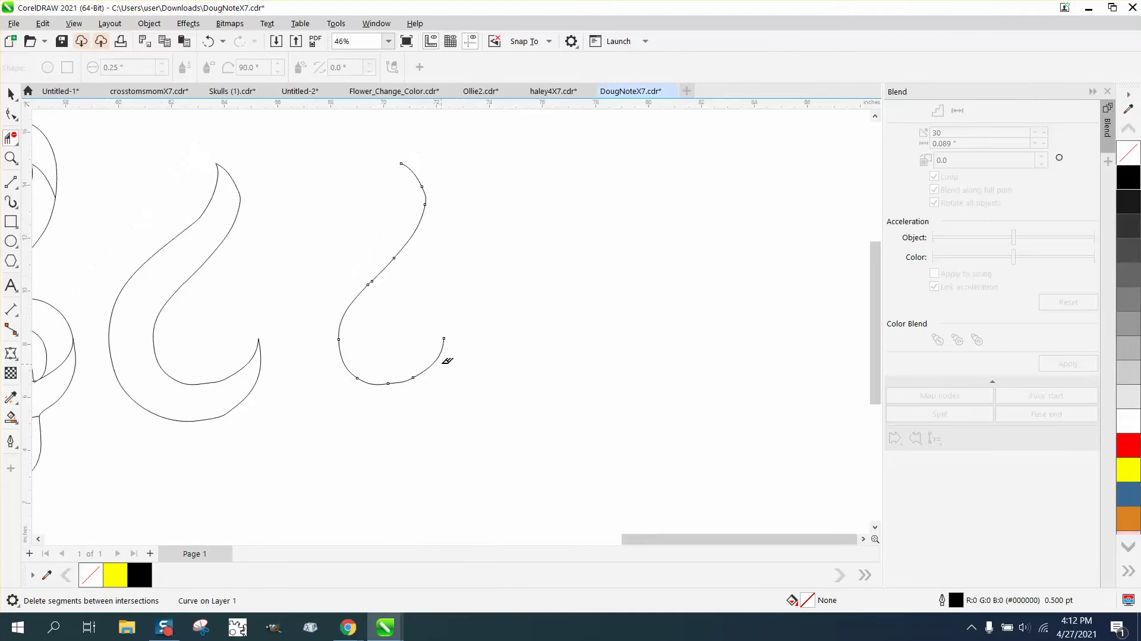
- Move the two piano-key marks into empty space, pushing the left one further left
left_click(11, 94)
scroll(327, 296, "down", 2)
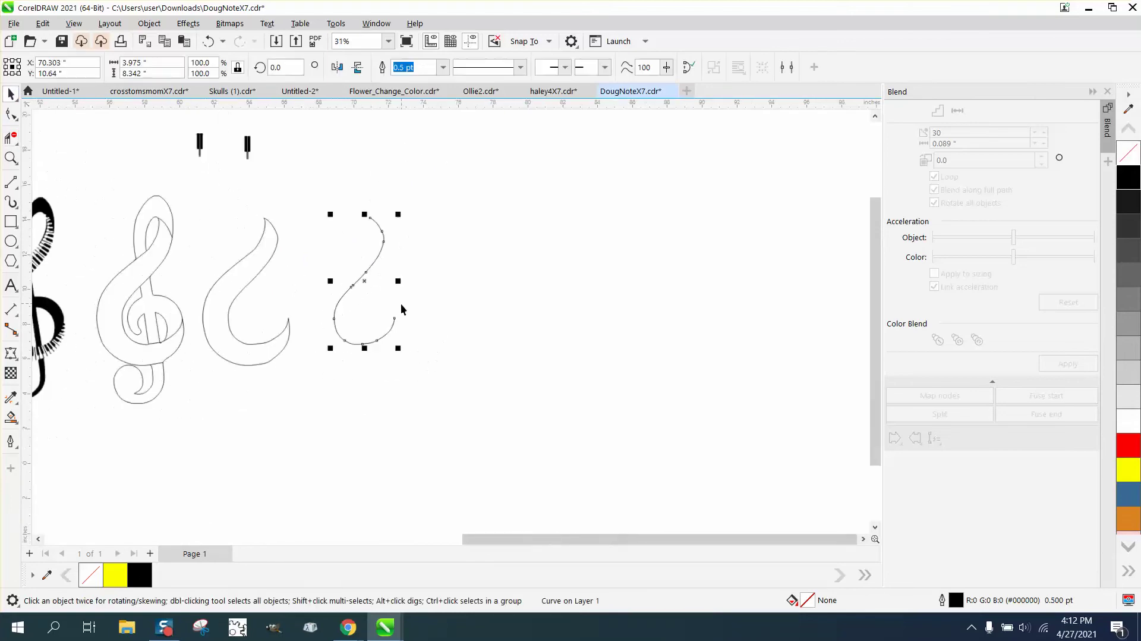
left_click_drag(175, 126, 318, 177)
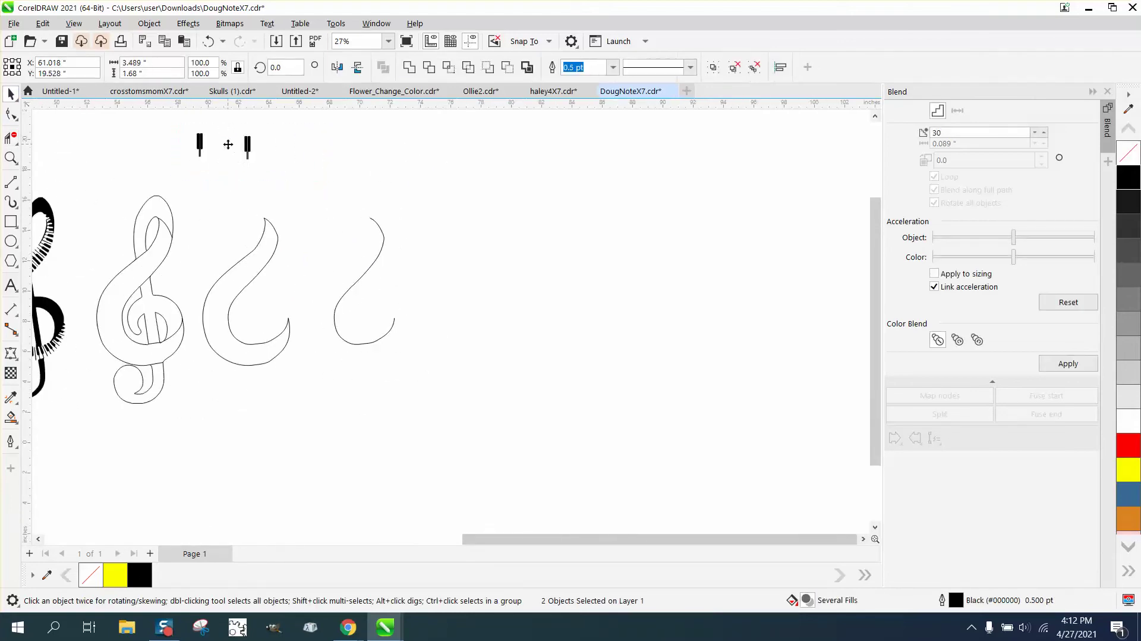
left_click_drag(228, 144, 453, 174)
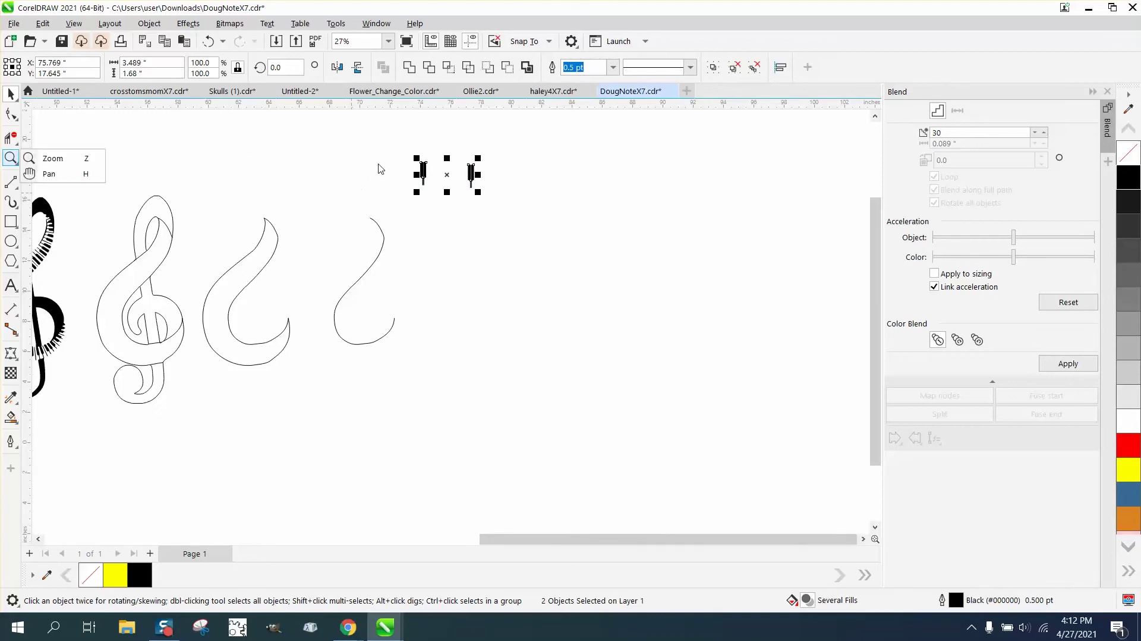
left_click(11, 158)
left_click_drag(387, 158, 505, 209)
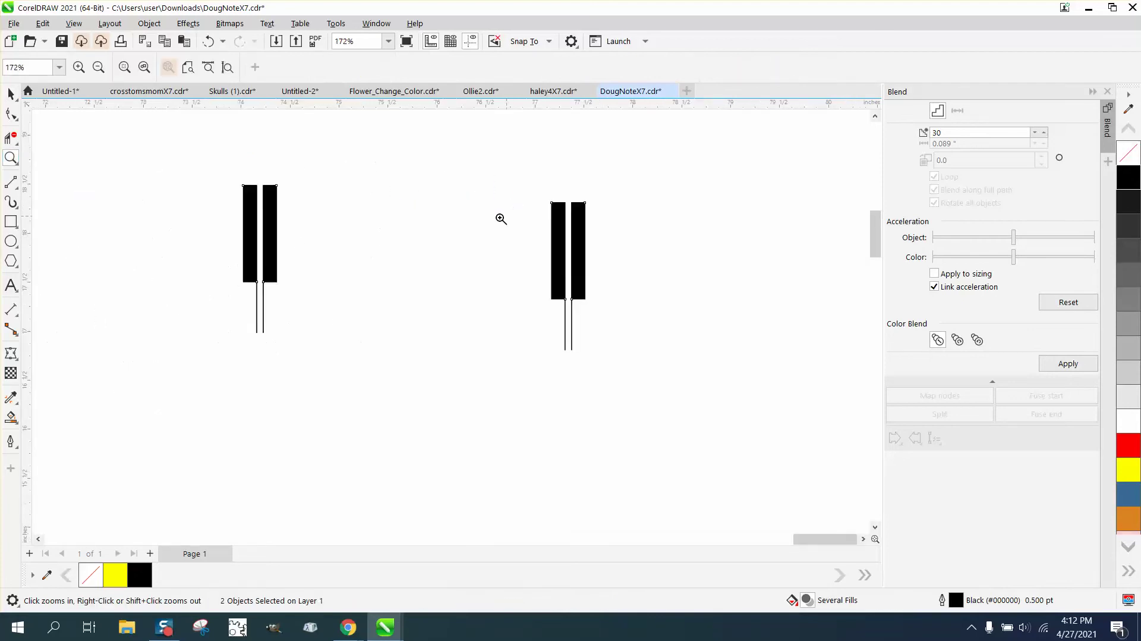
left_click(10, 93)
left_click(235, 196)
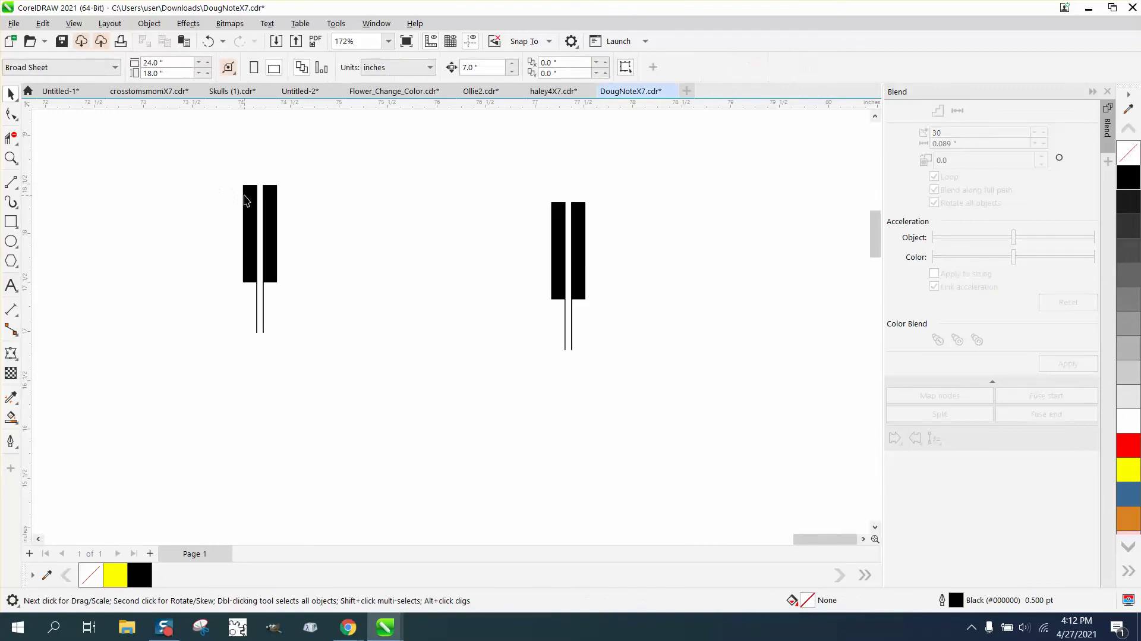
left_click_drag(262, 254, 158, 258)
- Align the two marks' tops and blend them into a 30-key band
left_click_drag(71, 173, 605, 358)
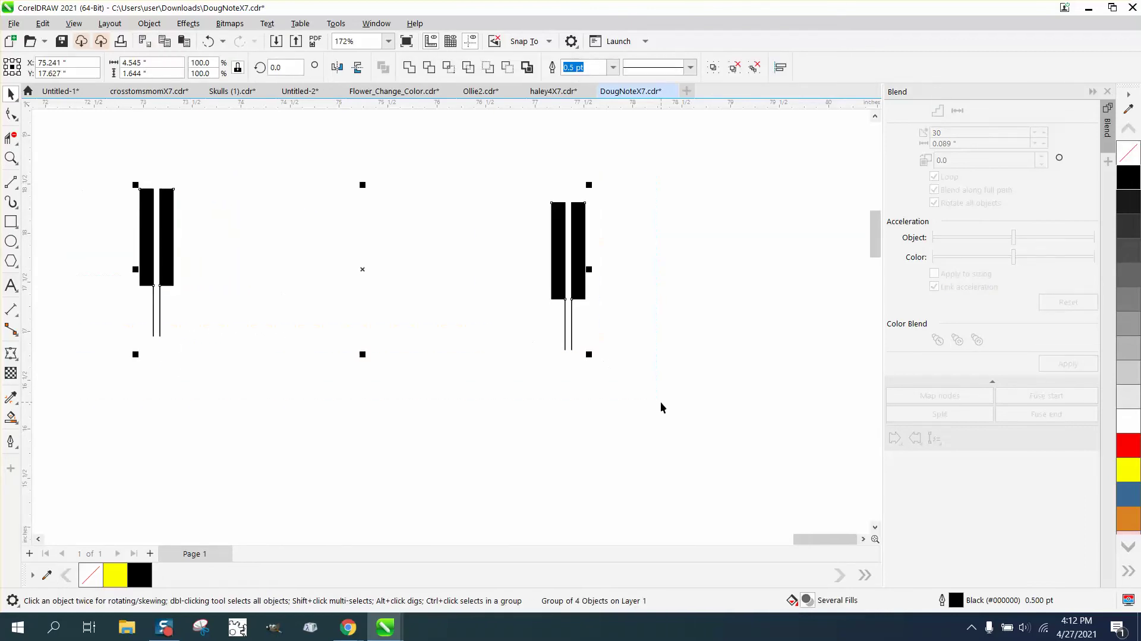
key("t")
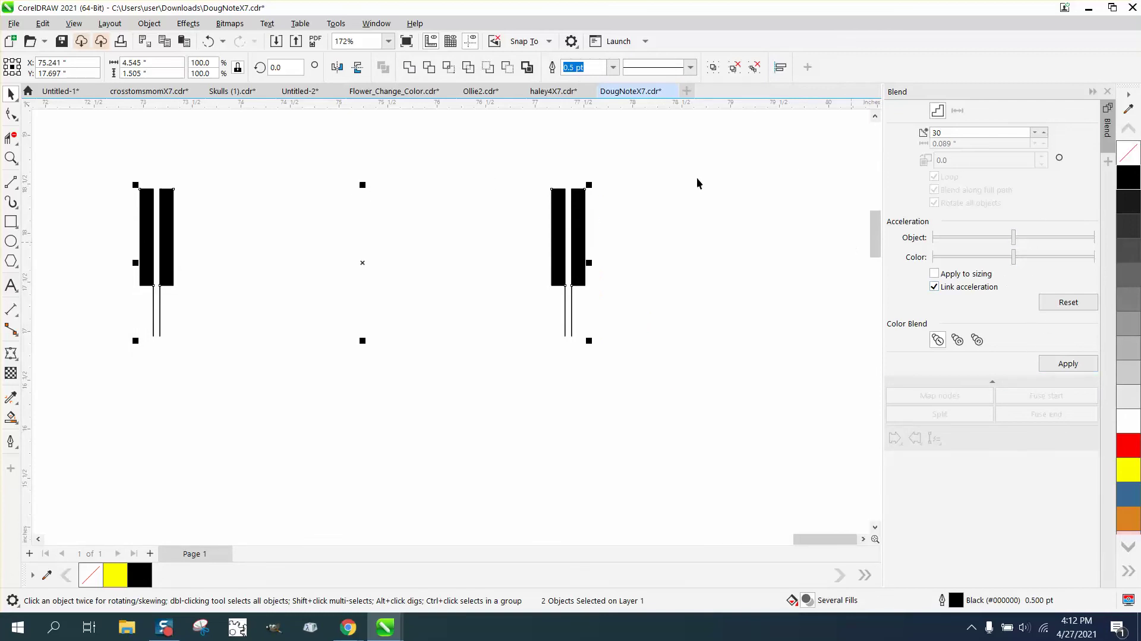
left_click(1065, 365)
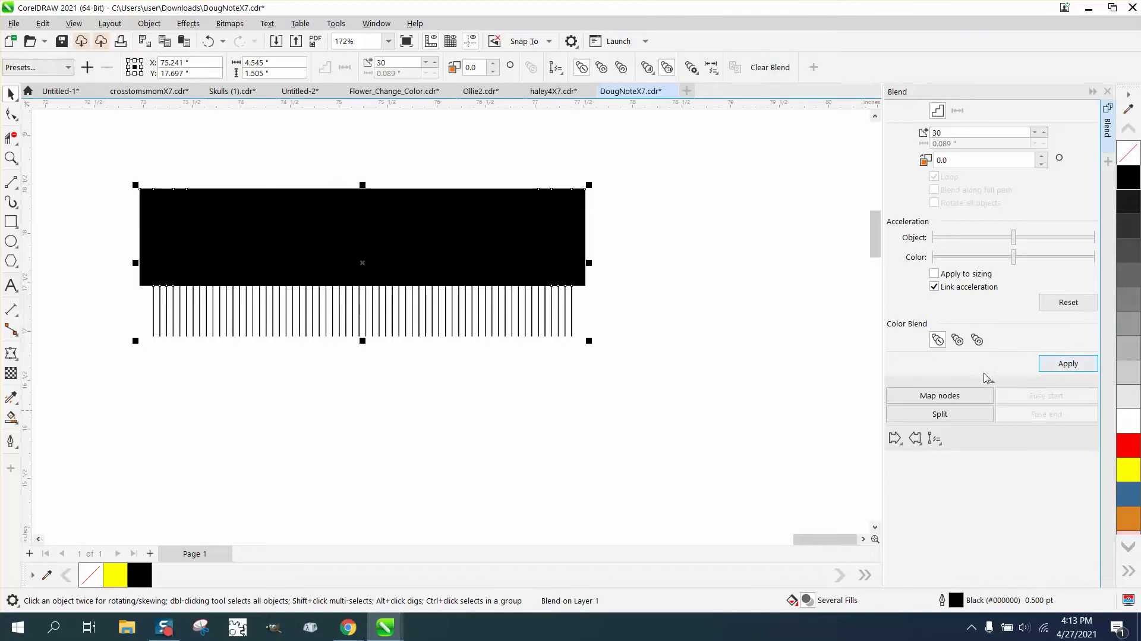
- Attempt putting the blend on a new path and dismiss the failed path pick
left_click(940, 450)
left_click(953, 456)
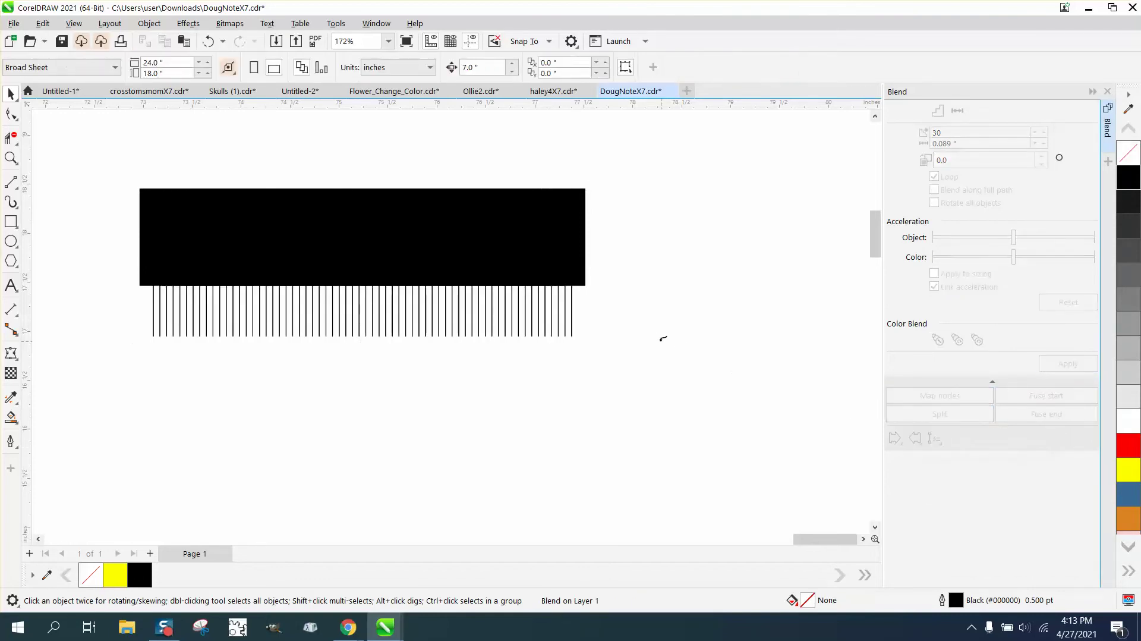
left_click(776, 375)
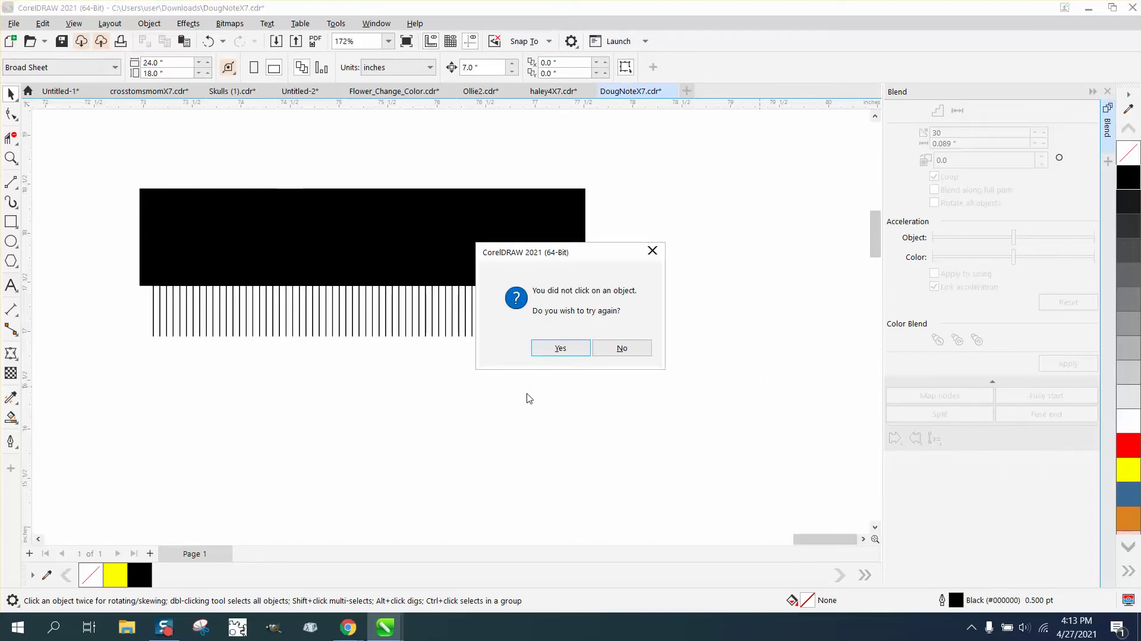
left_click(621, 348)
scroll(584, 412, "down", 3)
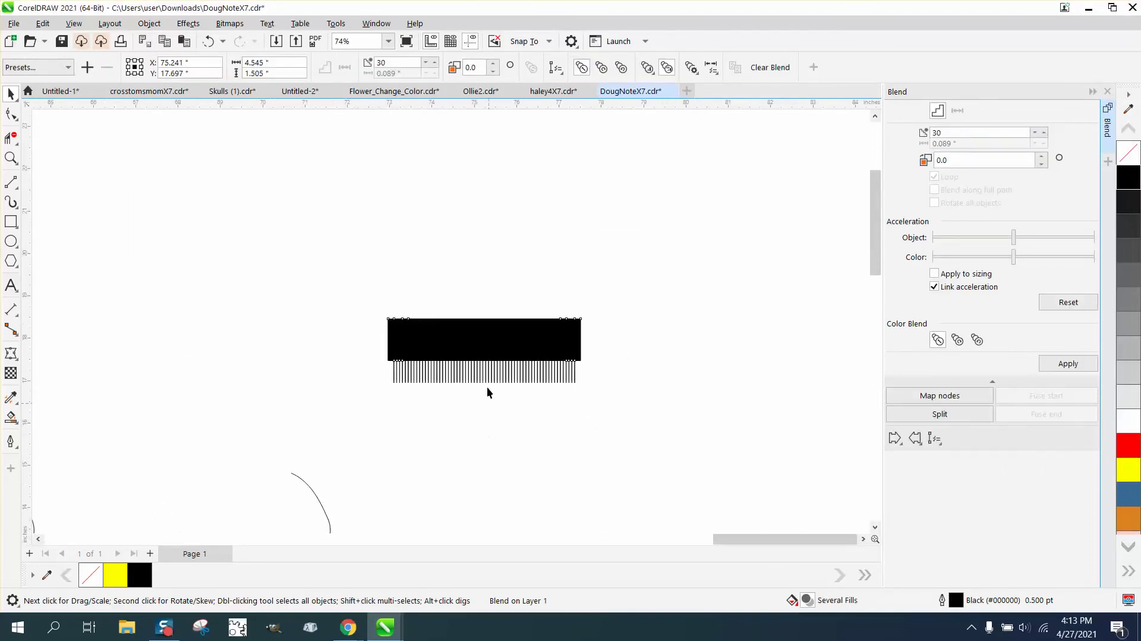
scroll(441, 385, "down", 5)
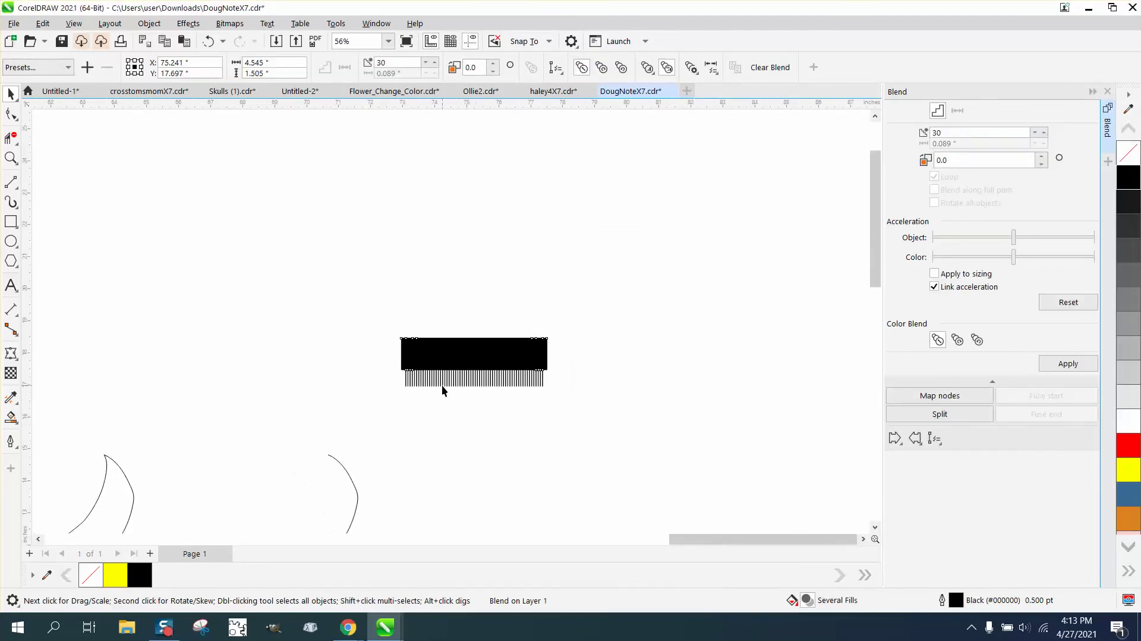
left_click(11, 157)
scroll(602, 511, "up", 3)
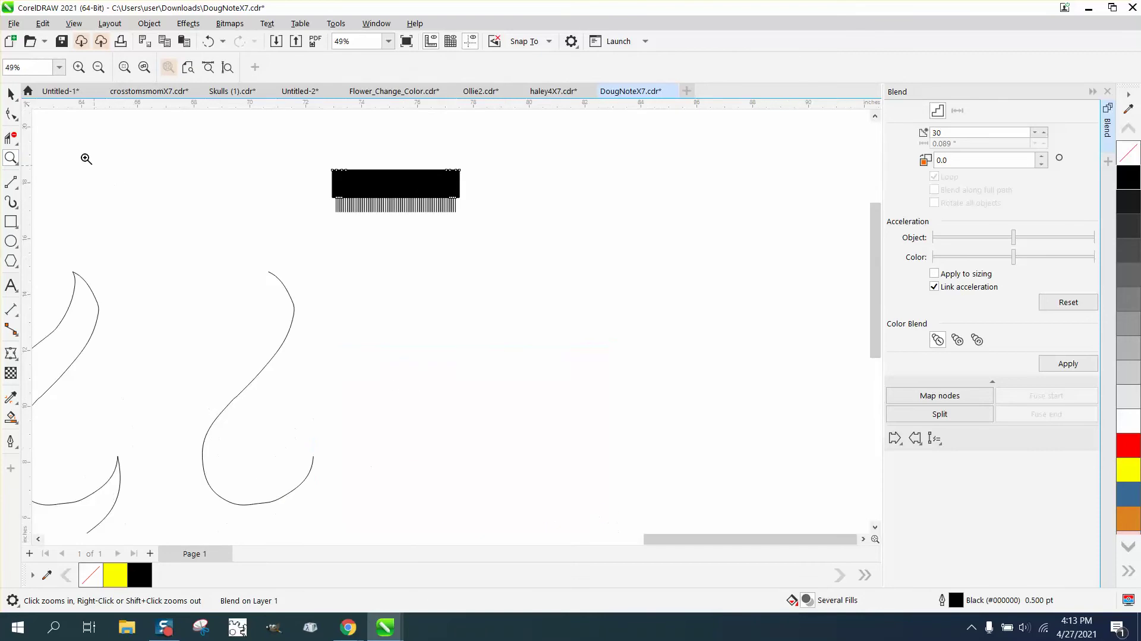
- Attach the key blend to the S-curve, spread along the full path with rotated keys
left_click(11, 93)
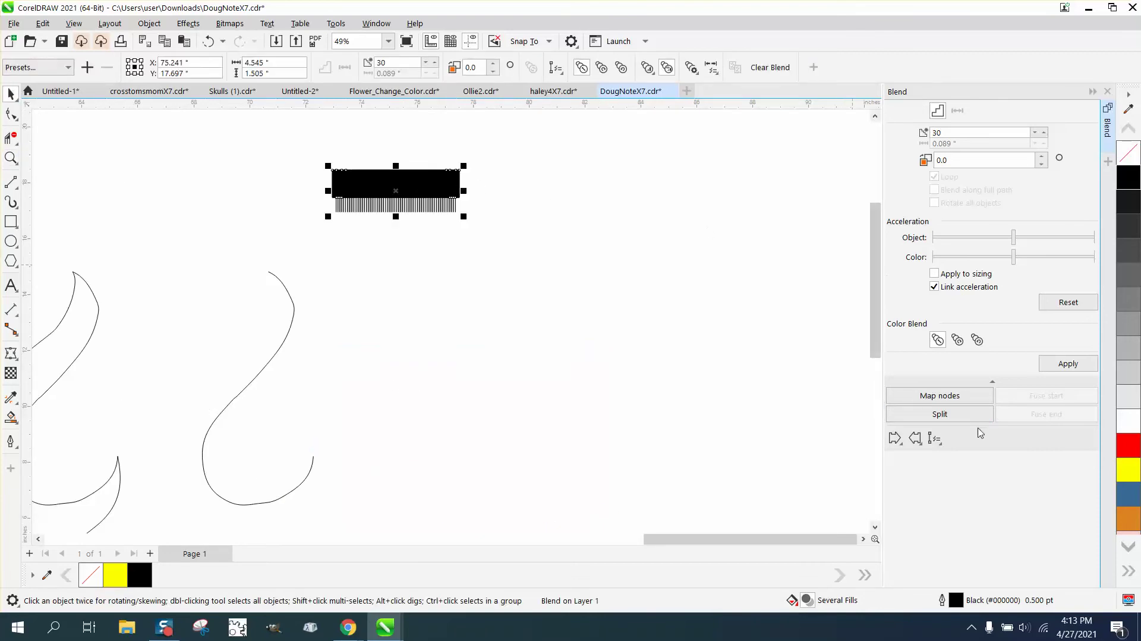
left_click(934, 438)
left_click(948, 455)
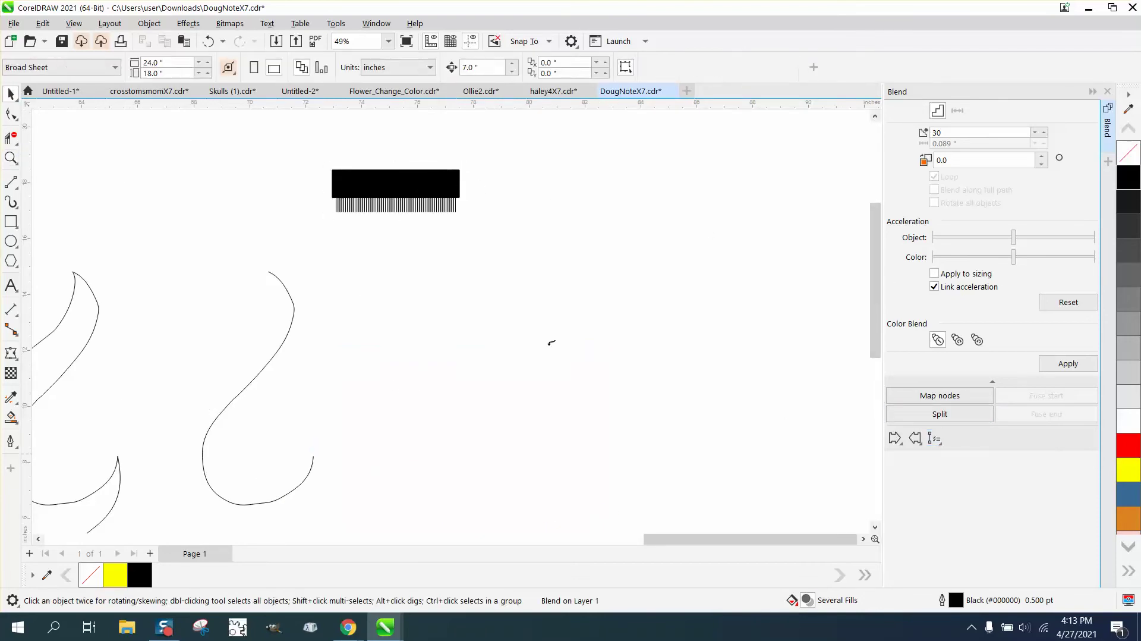
left_click(288, 288)
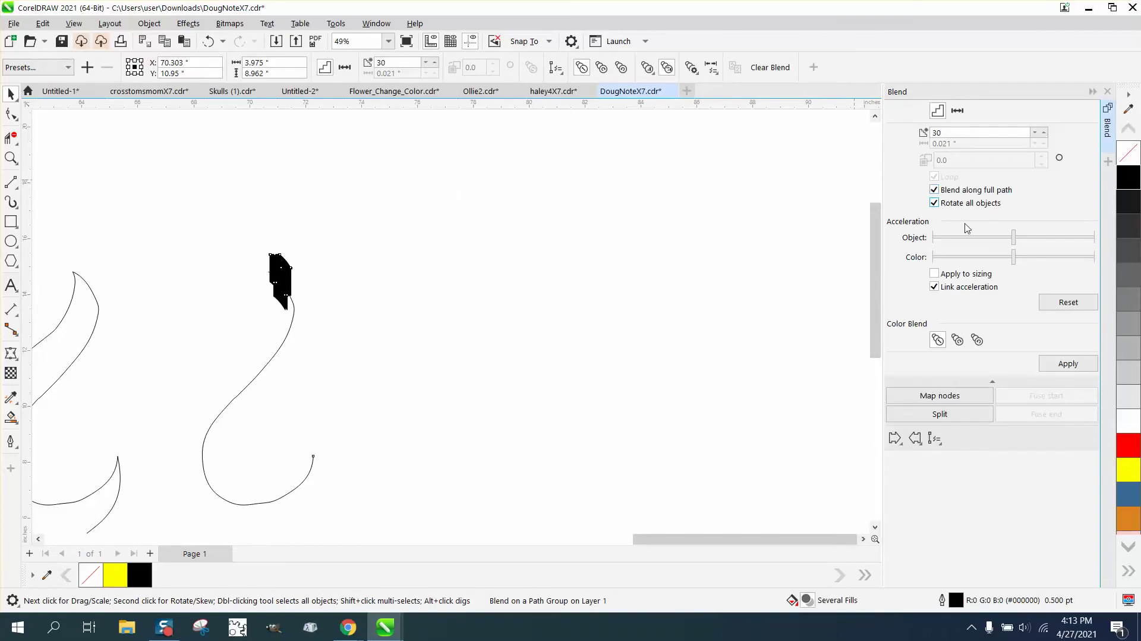
left_click(1065, 365)
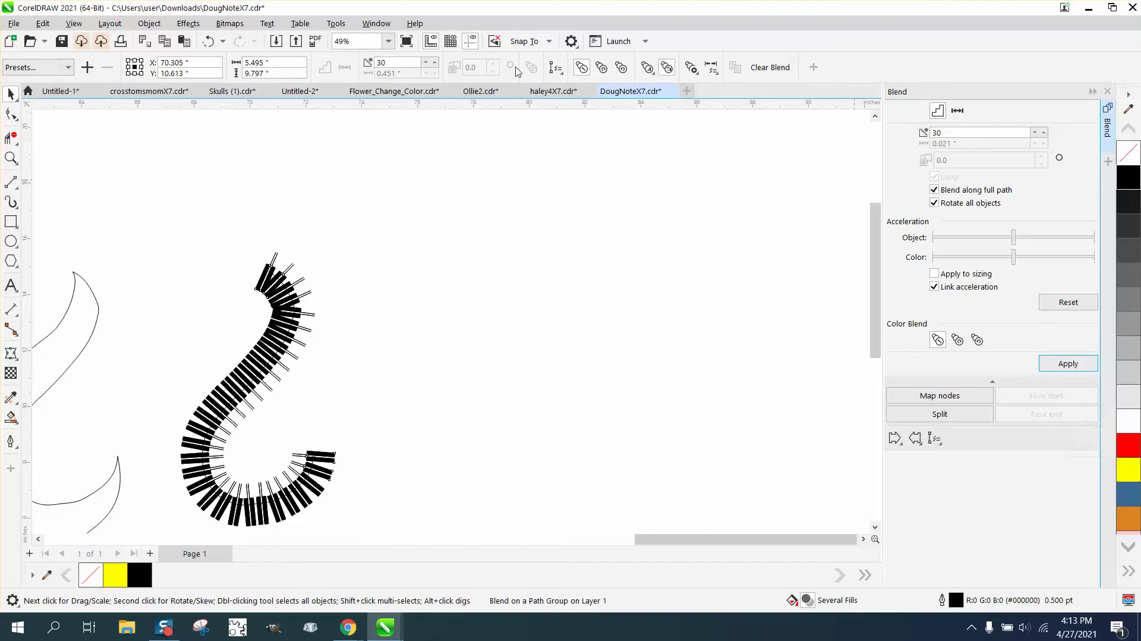
left_click(665, 240)
scroll(666, 241, "down", 2)
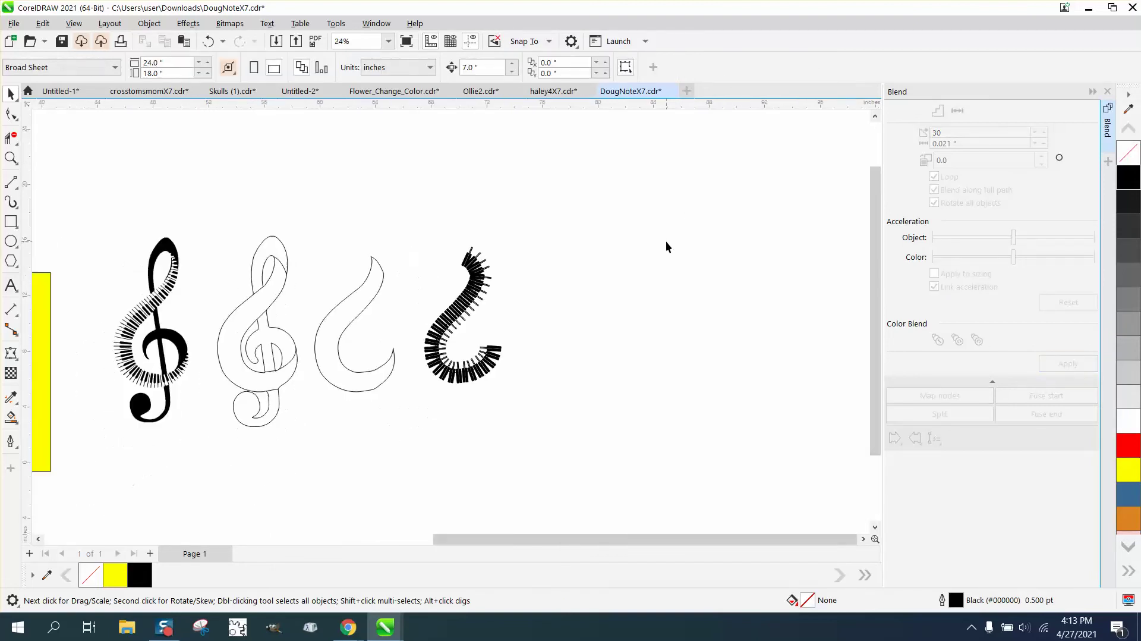
- Undo the path blend twice, flip the two key marks vertically, and blend them again
left_click(212, 43)
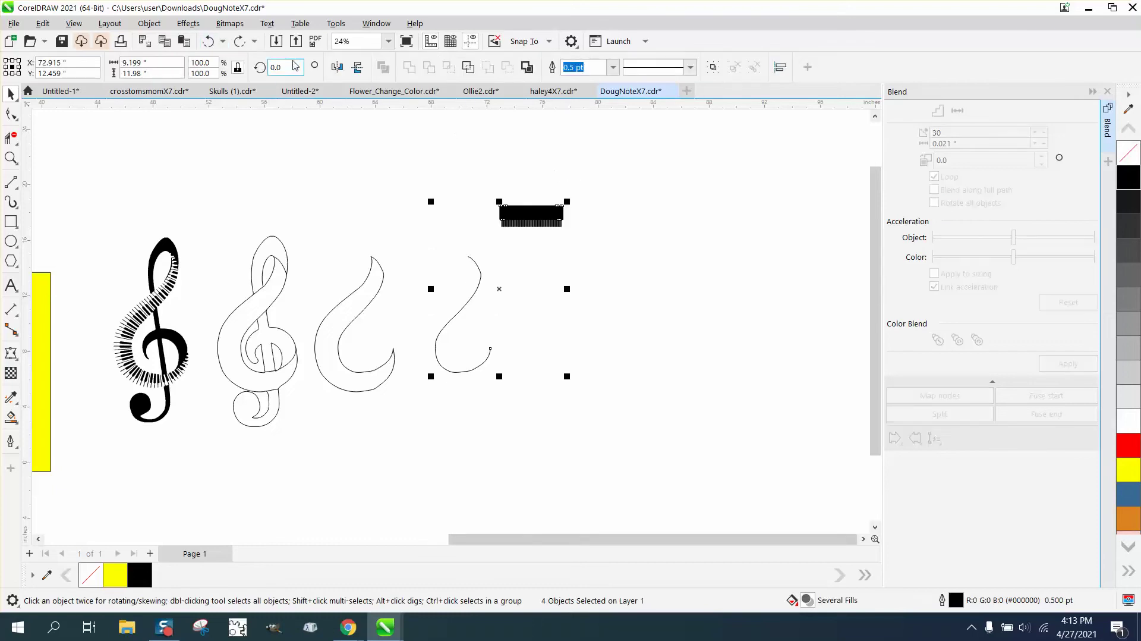
left_click(208, 41)
left_click_drag(465, 165, 623, 257)
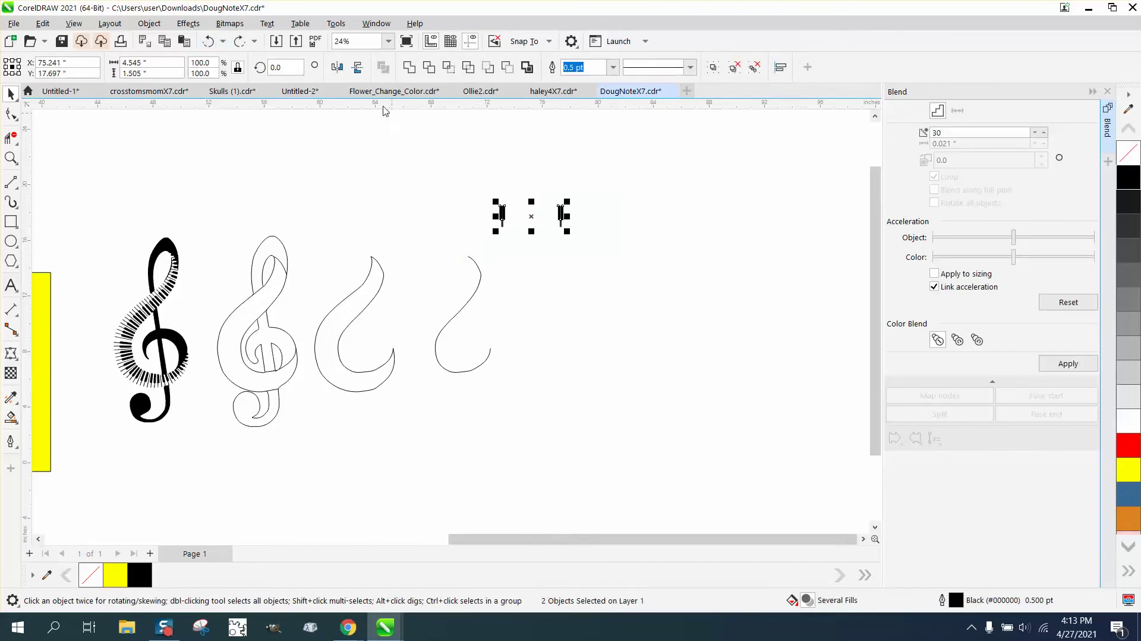
left_click(358, 67)
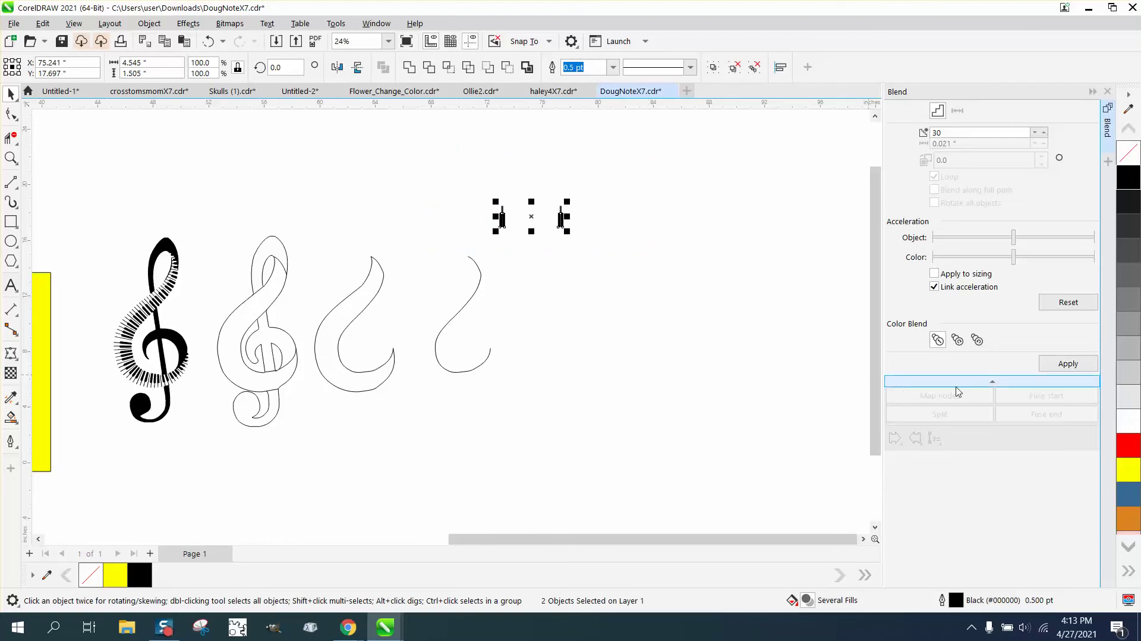
left_click(1064, 365)
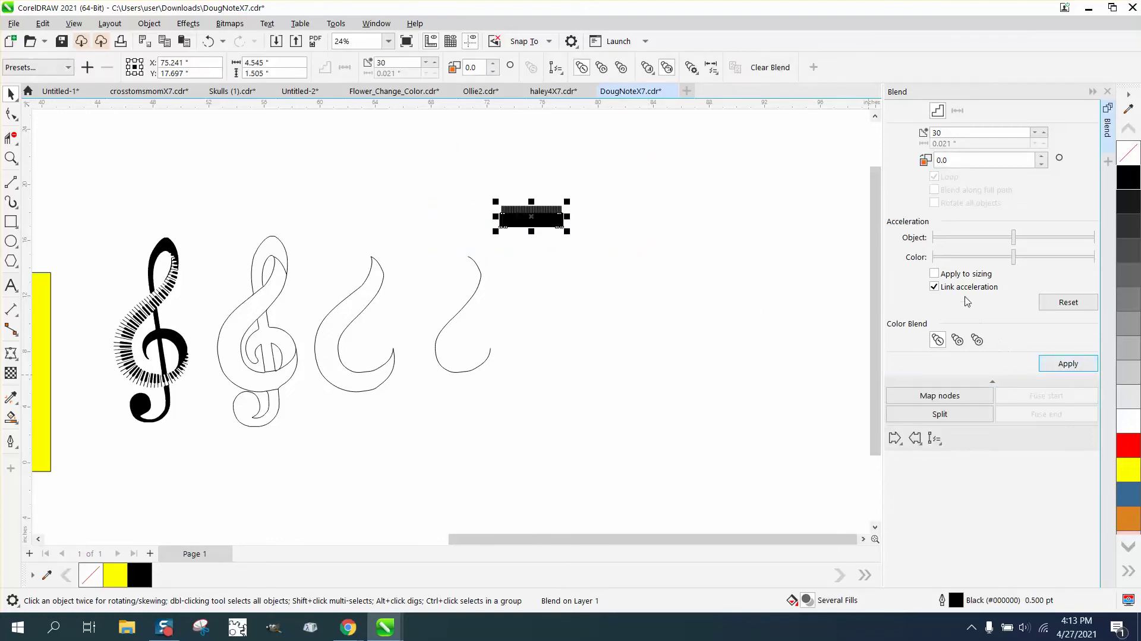
- Put the new blend onto the thin curved path along its full length, then zoom in
left_click(934, 438)
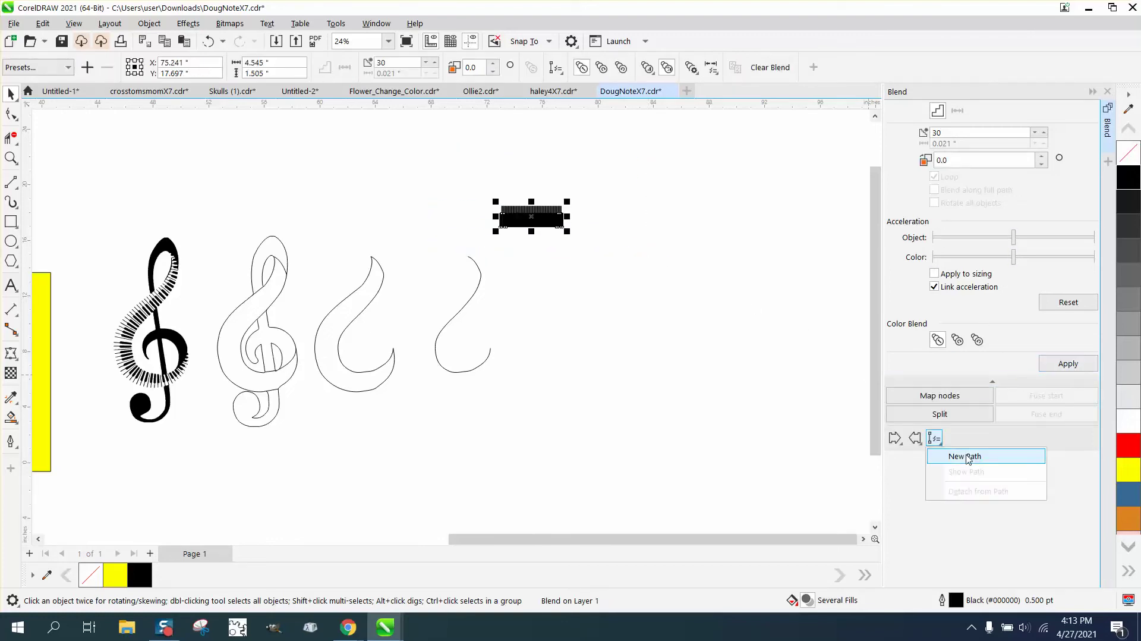
left_click(476, 308)
left_click(475, 293)
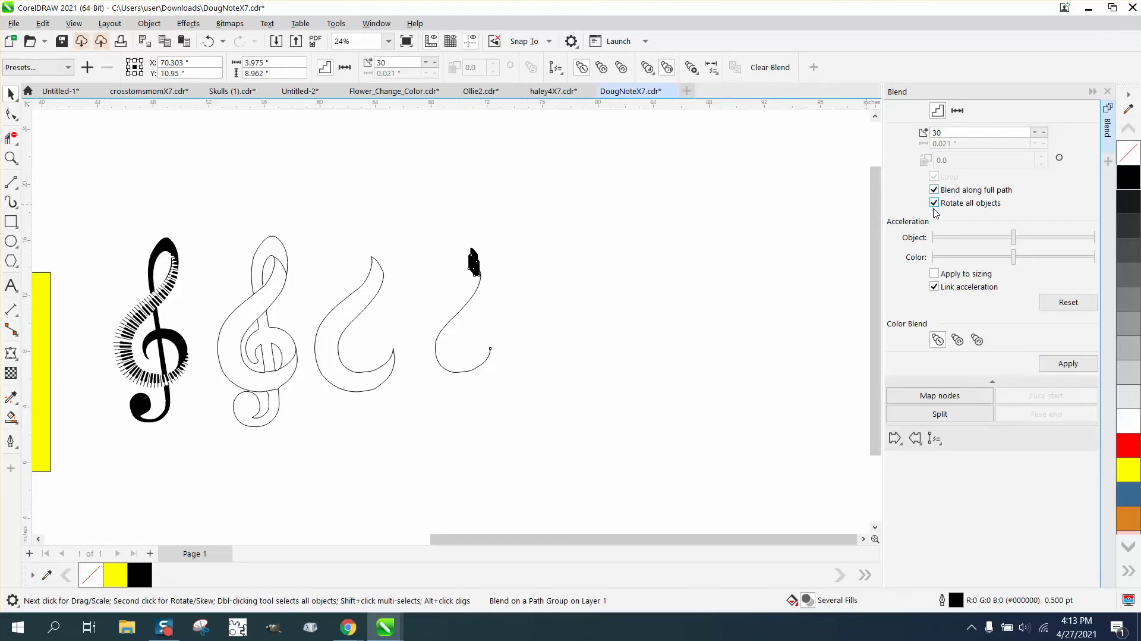
left_click(1068, 364)
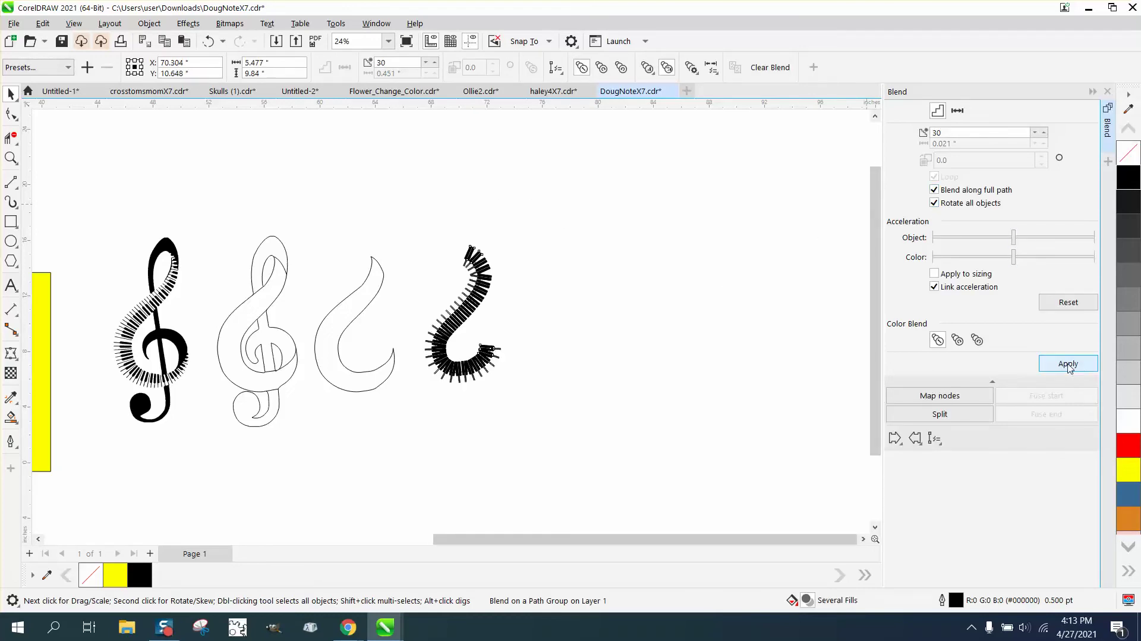
left_click(13, 159)
left_click(52, 158)
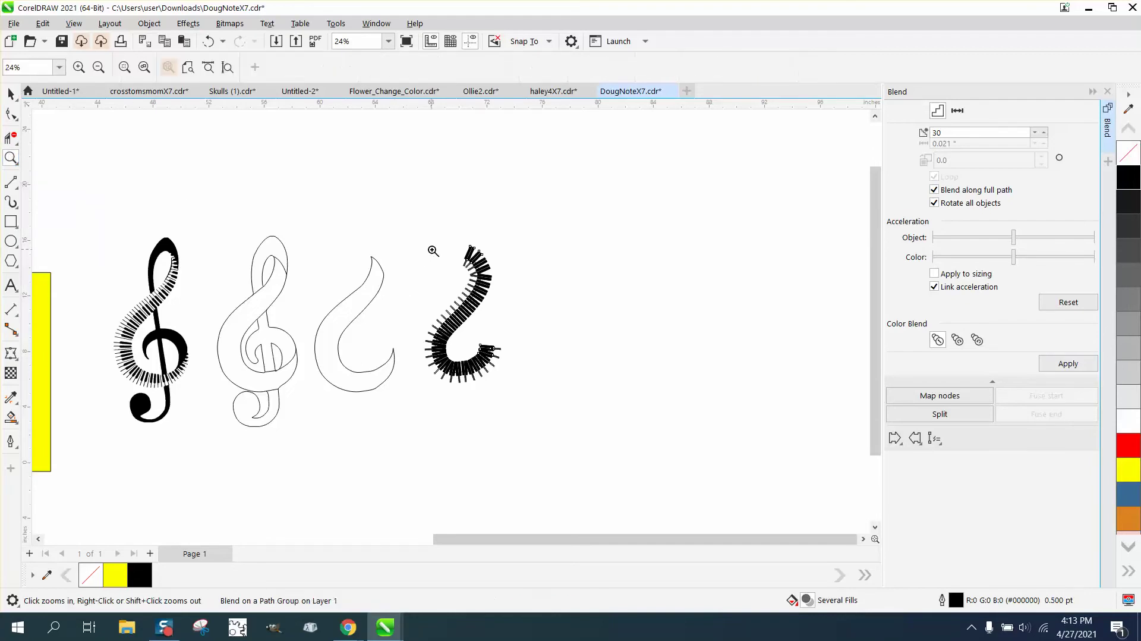
left_click_drag(433, 248, 573, 377)
- Zoom out, then nudge the piano-key blend and restore it to its spot
right_click(534, 362)
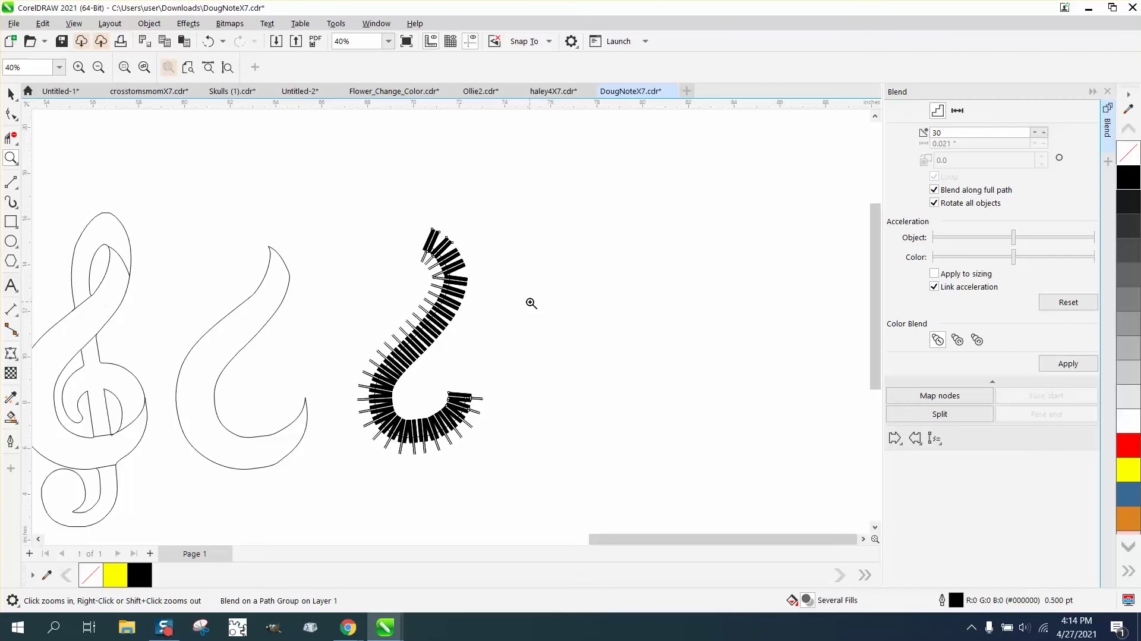
left_click(10, 94)
key("ctrl+z")
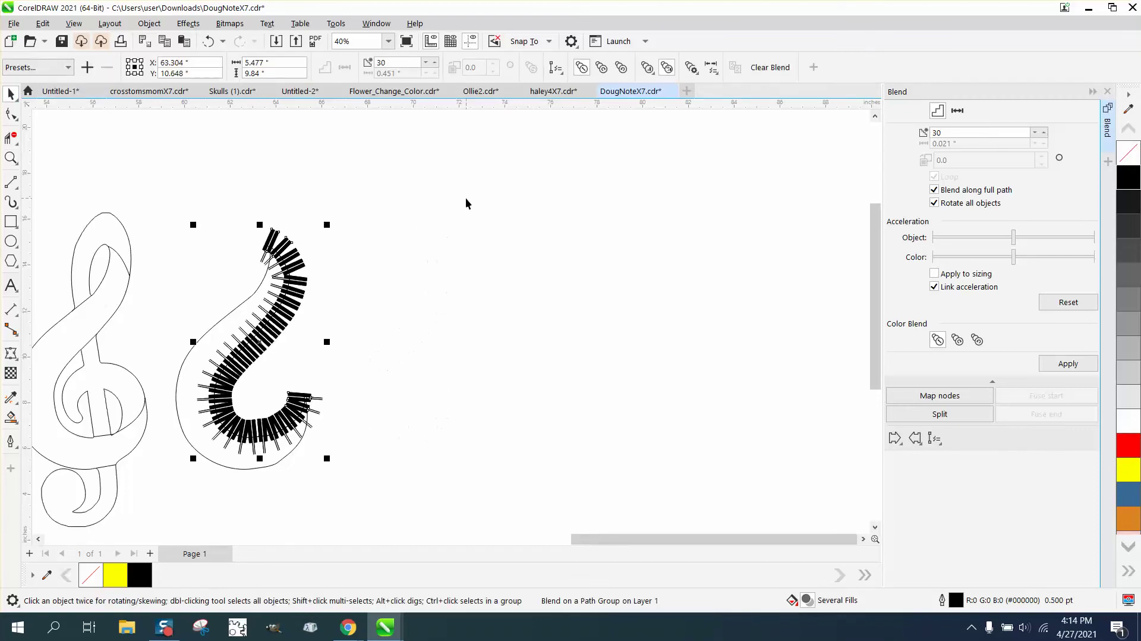
key("ctrl+shift+z")
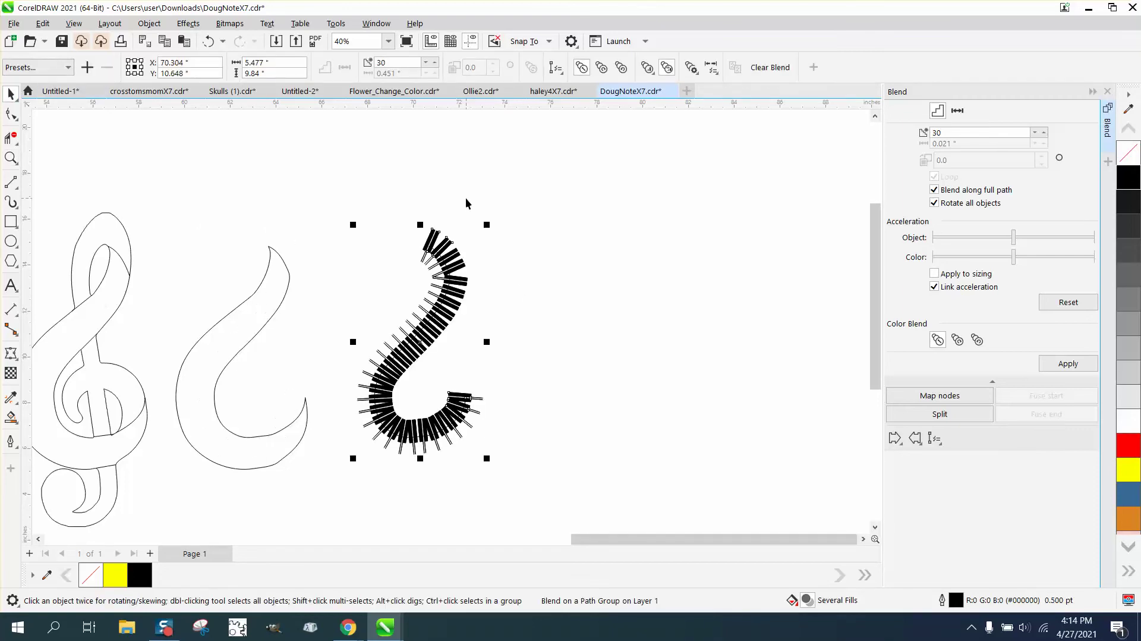
- Undo back to two separate key pieces and repeat the move to shift the S-curve right
left_click(209, 41)
left_click(210, 41)
left_click(211, 42)
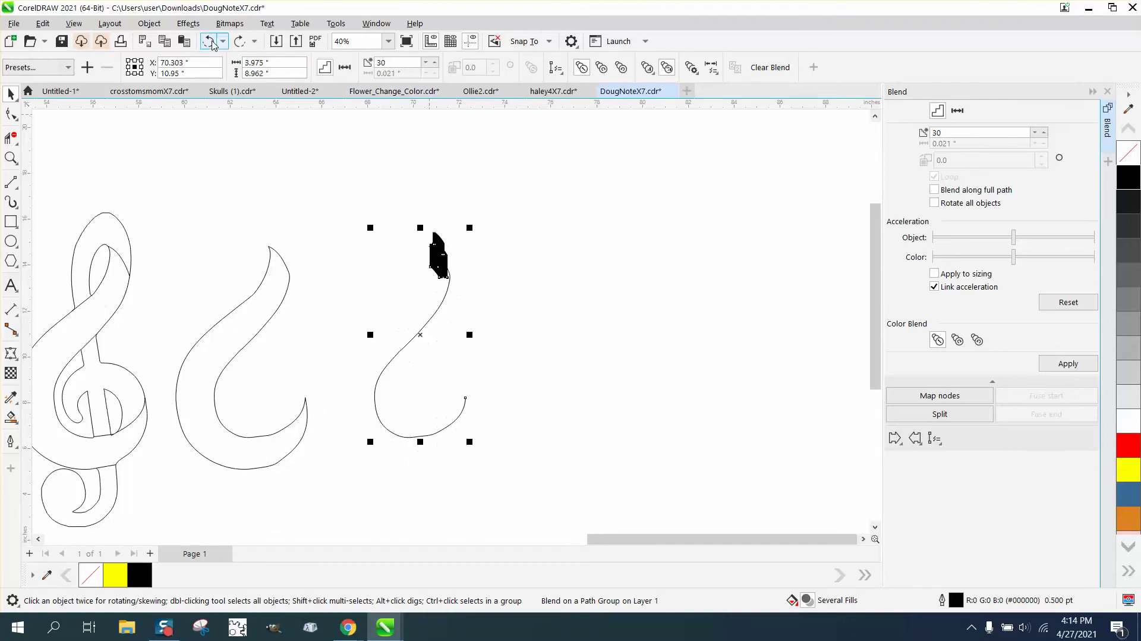
left_click(210, 41)
left_click(210, 42)
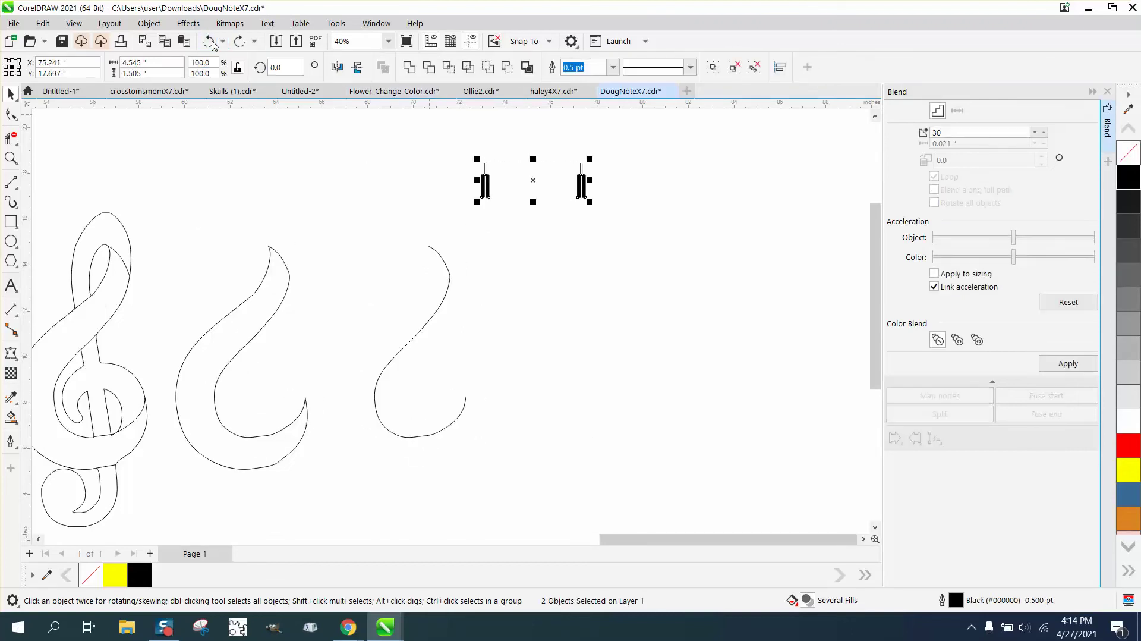
left_click(447, 274)
key("ctrl+r")
key("ctrl+r")
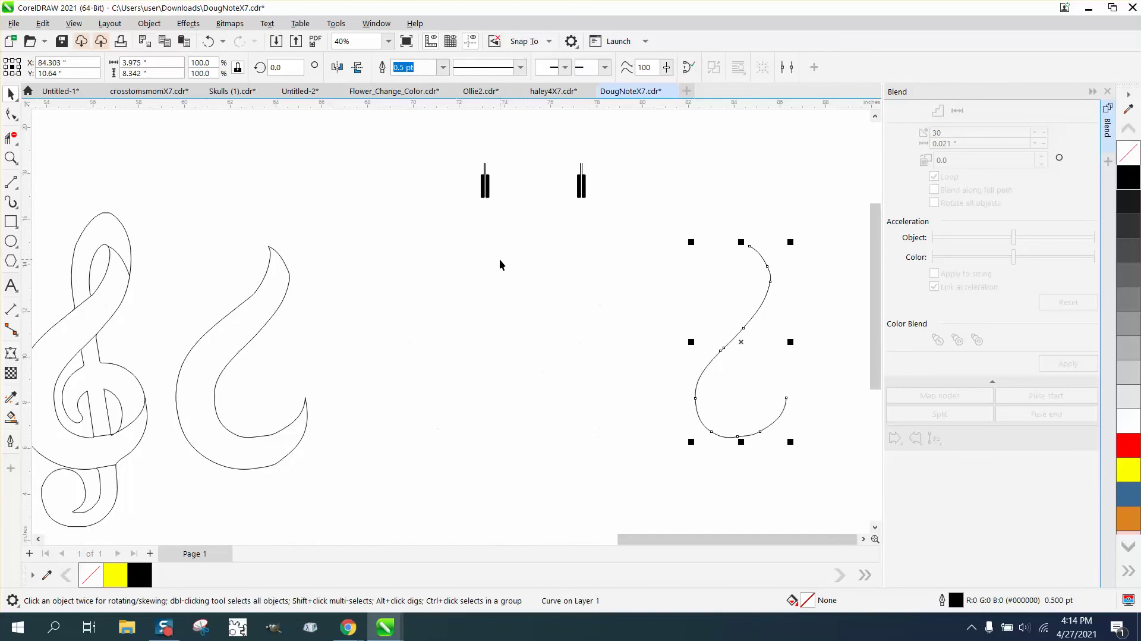
left_click(277, 278)
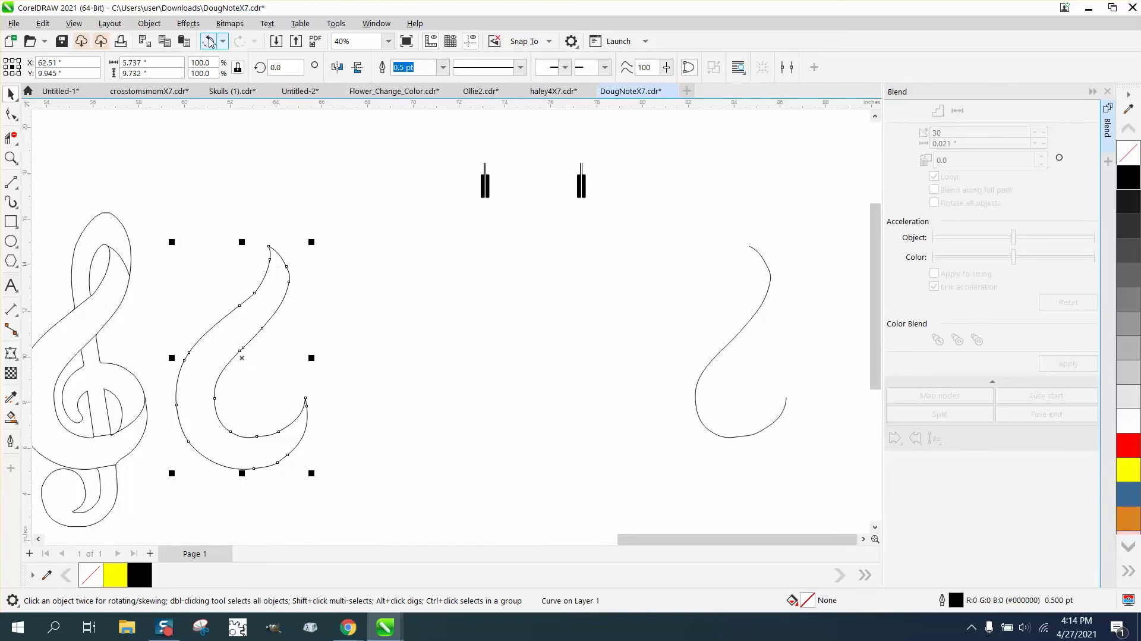
- Apply a To center contour with 0.1" offset inside the hook outline and zoom in
left_click(158, 25)
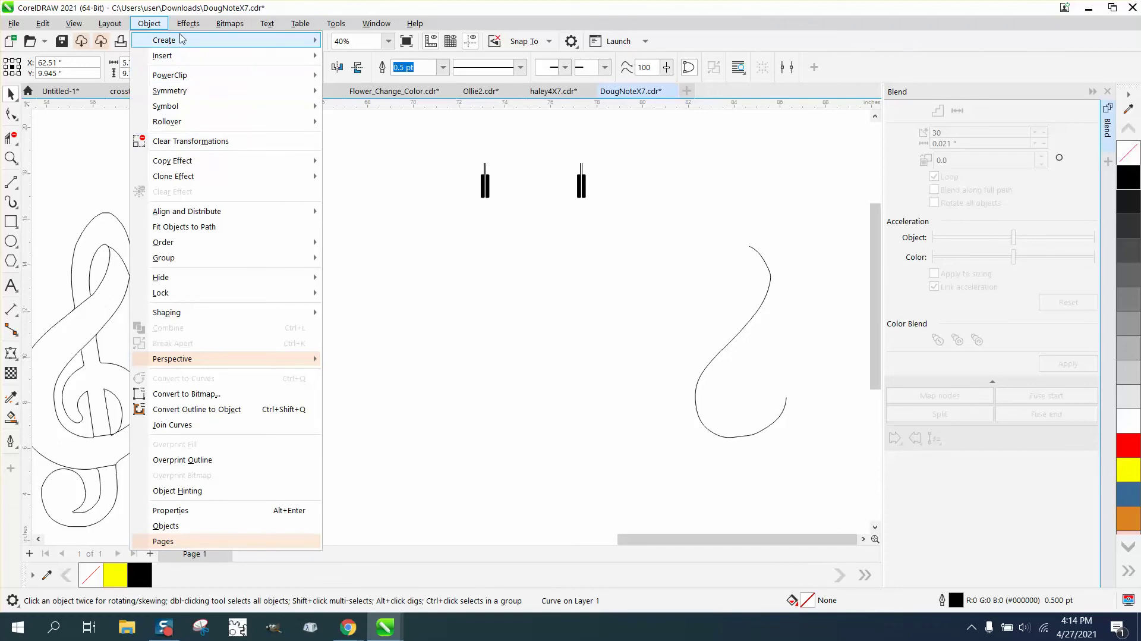
left_click(194, 337)
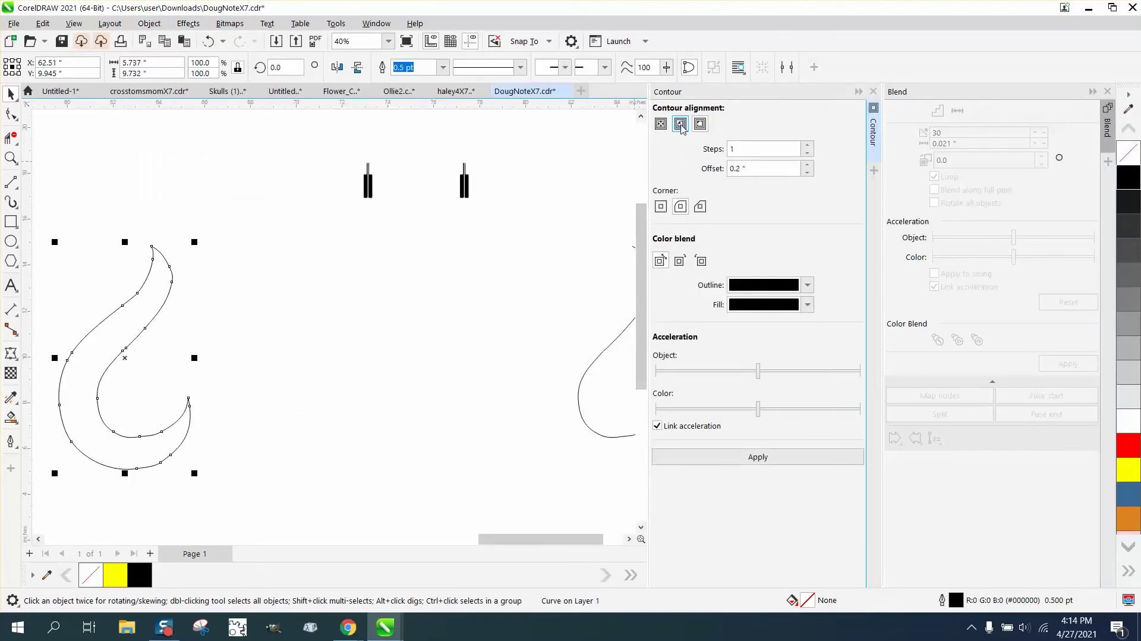
left_click(663, 126)
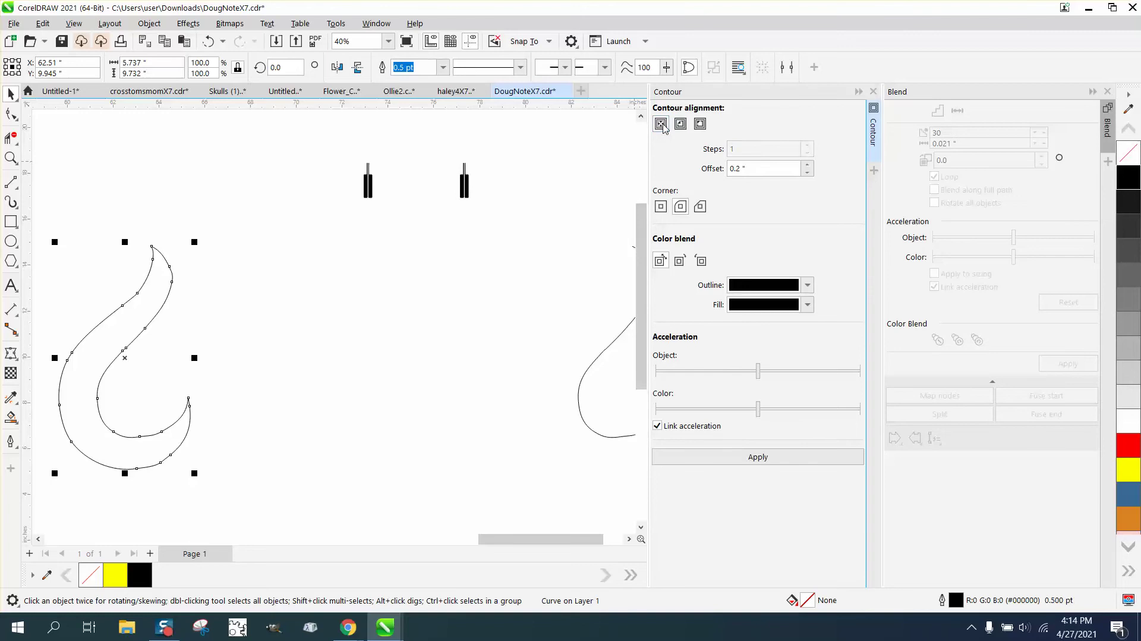
left_click(749, 169)
left_click_drag(751, 170, 723, 171)
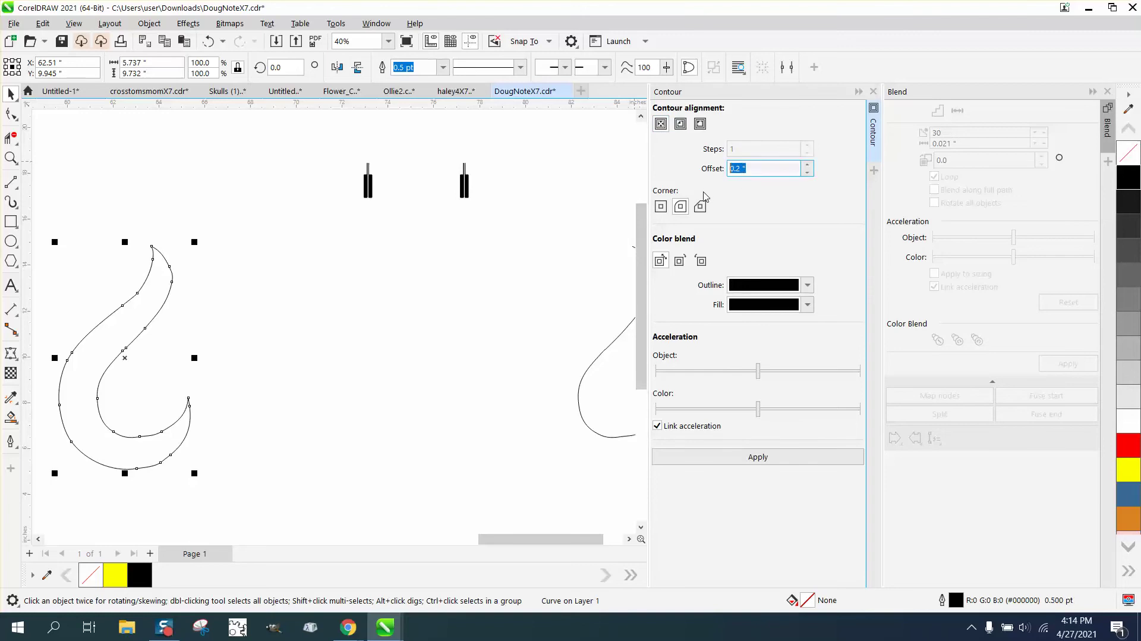
left_click(722, 456)
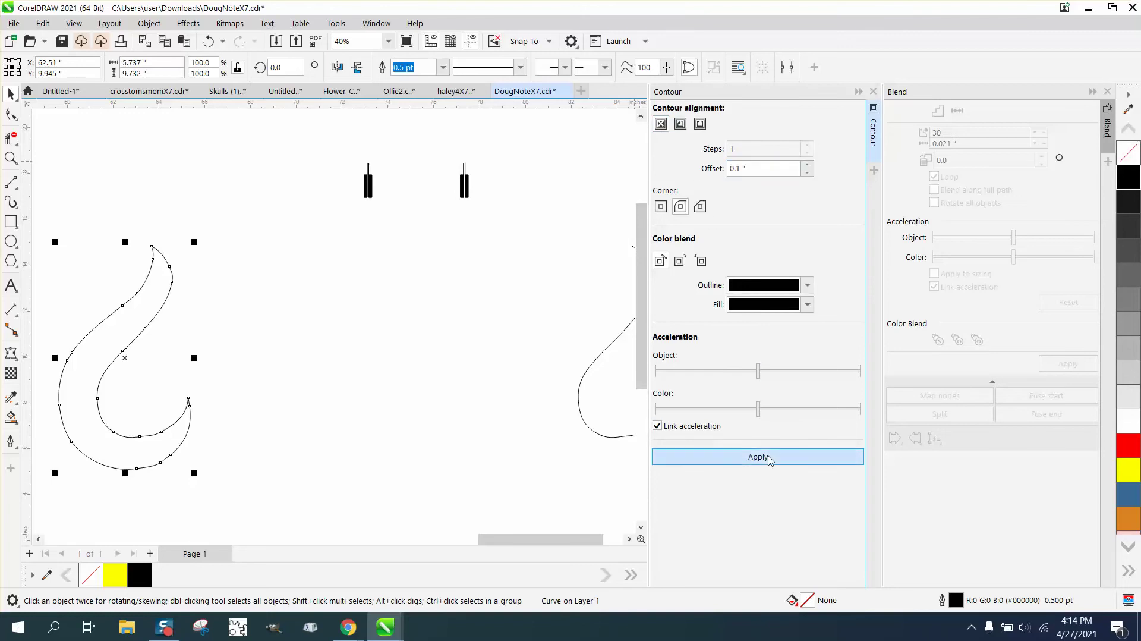
key("z")
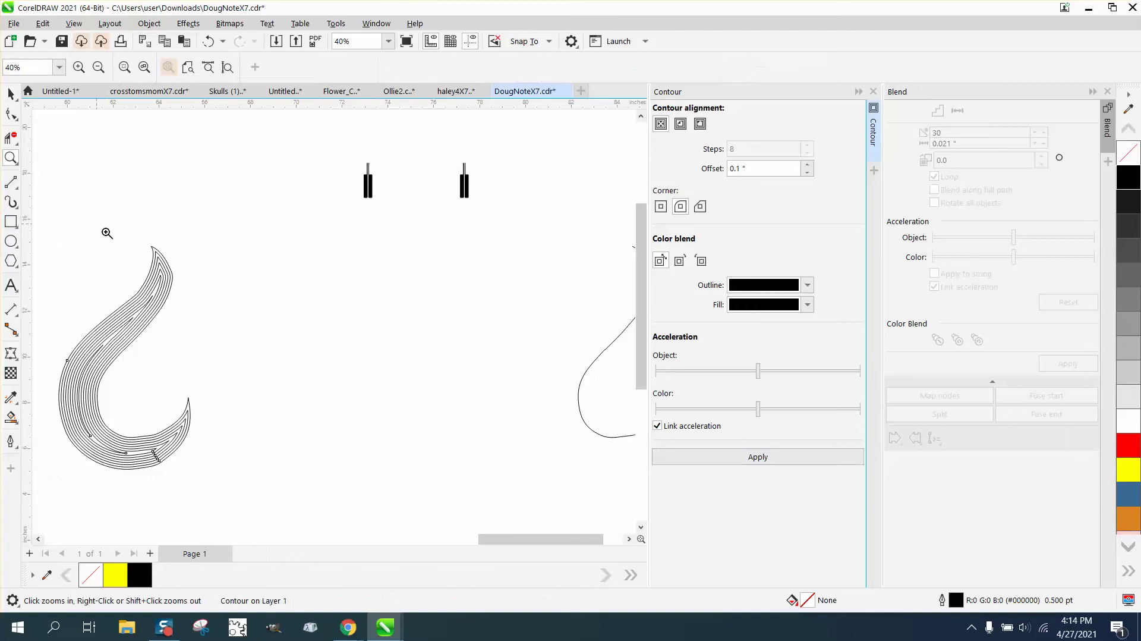
left_click_drag(110, 246, 277, 365)
scroll(272, 335, "down", 1)
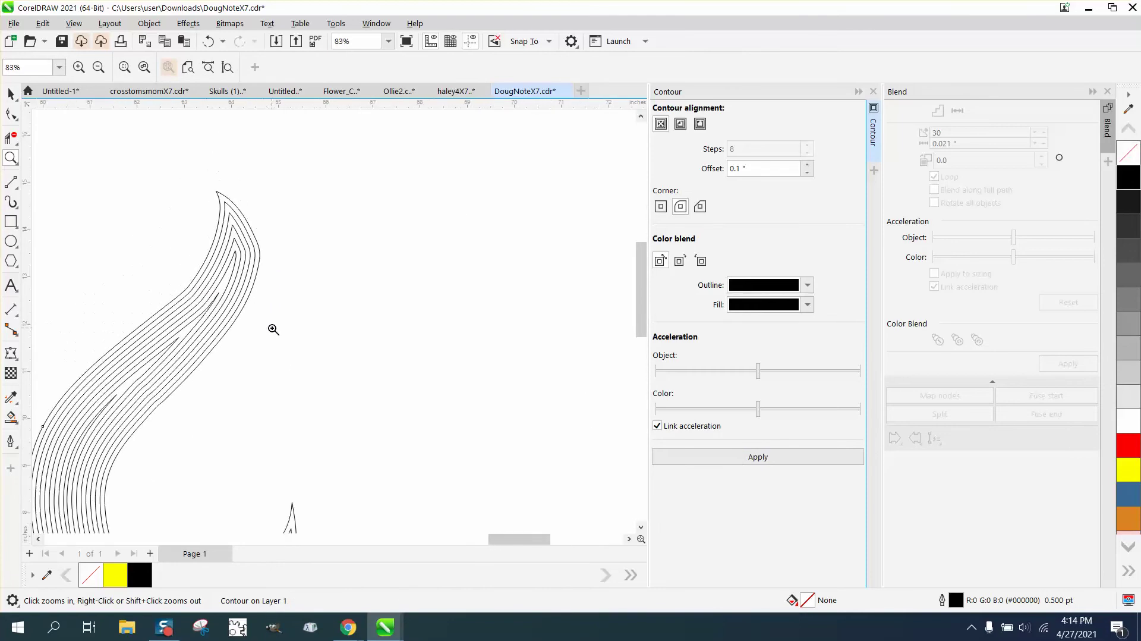
- Undo and reapply the contour with a 0.2" offset, giving 4 inner lines
left_click(207, 42)
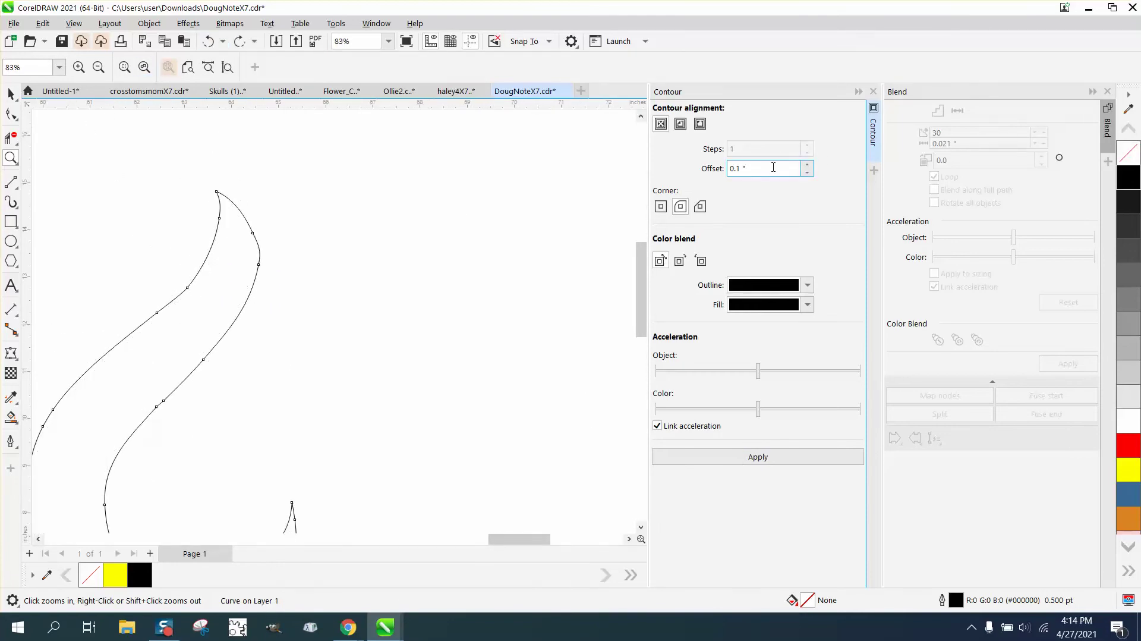
left_click_drag(790, 169, 716, 170)
type(".2")
left_click(762, 458)
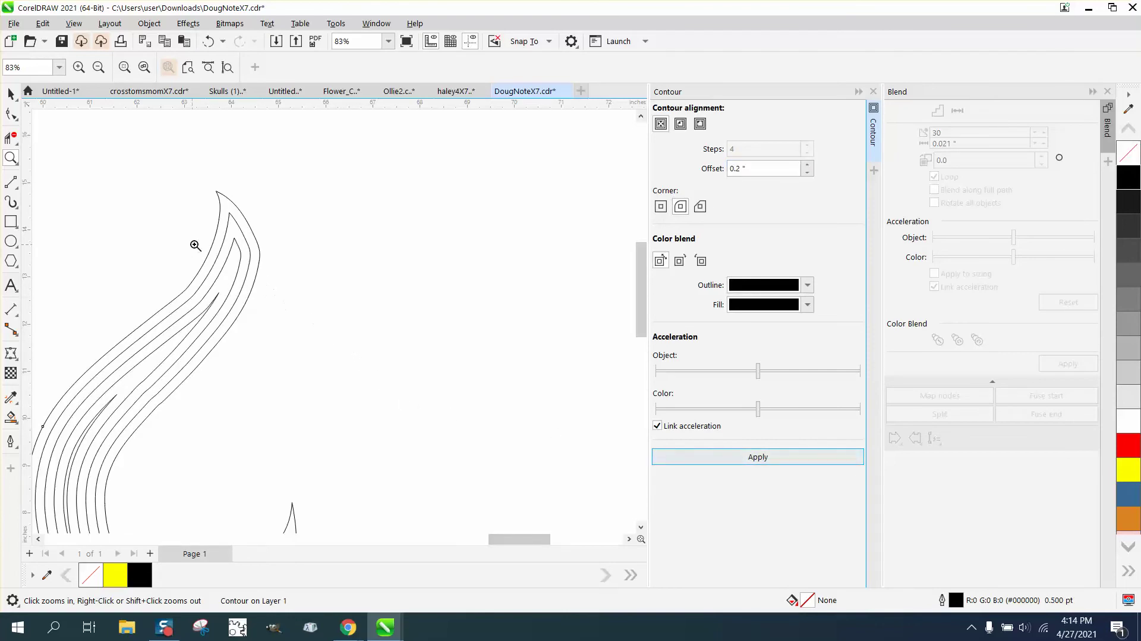
scroll(256, 183, "down", 2)
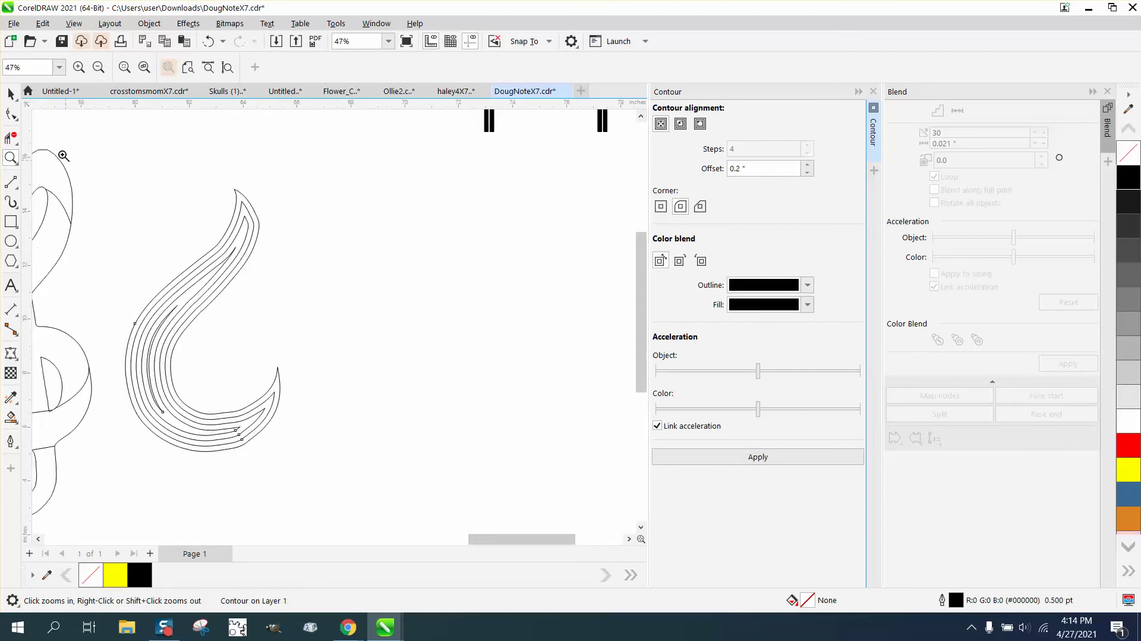
- Select the contoured hook shape and break its contour apart into separate curves
left_click(10, 94)
left_click_drag(90, 170, 118, 278)
left_click_drag(390, 490, 391, 491)
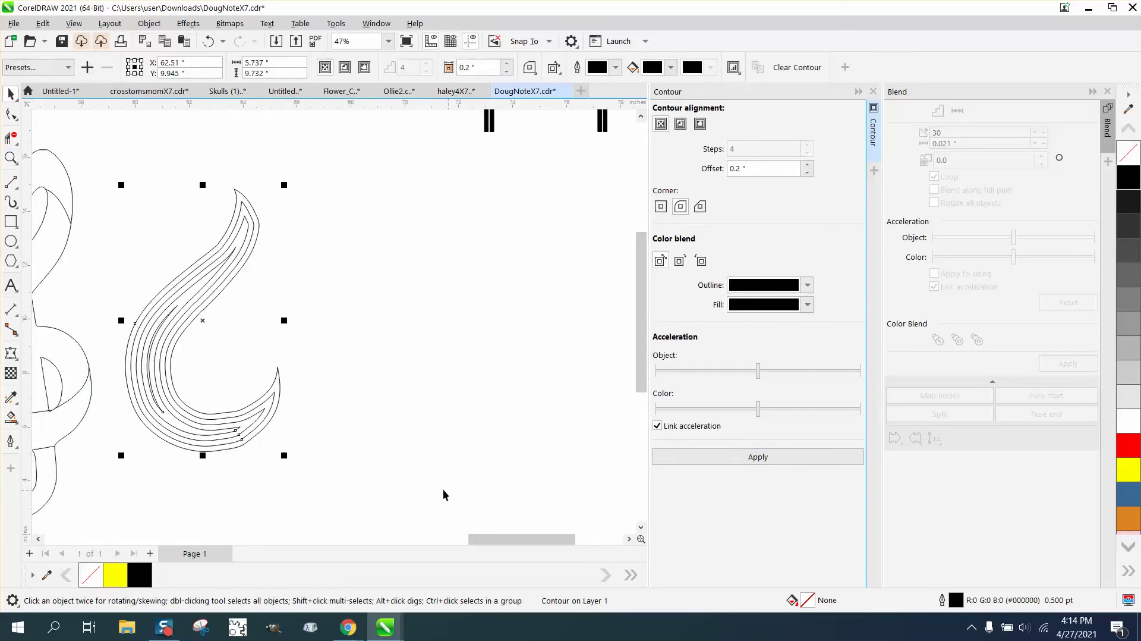
left_click(149, 23)
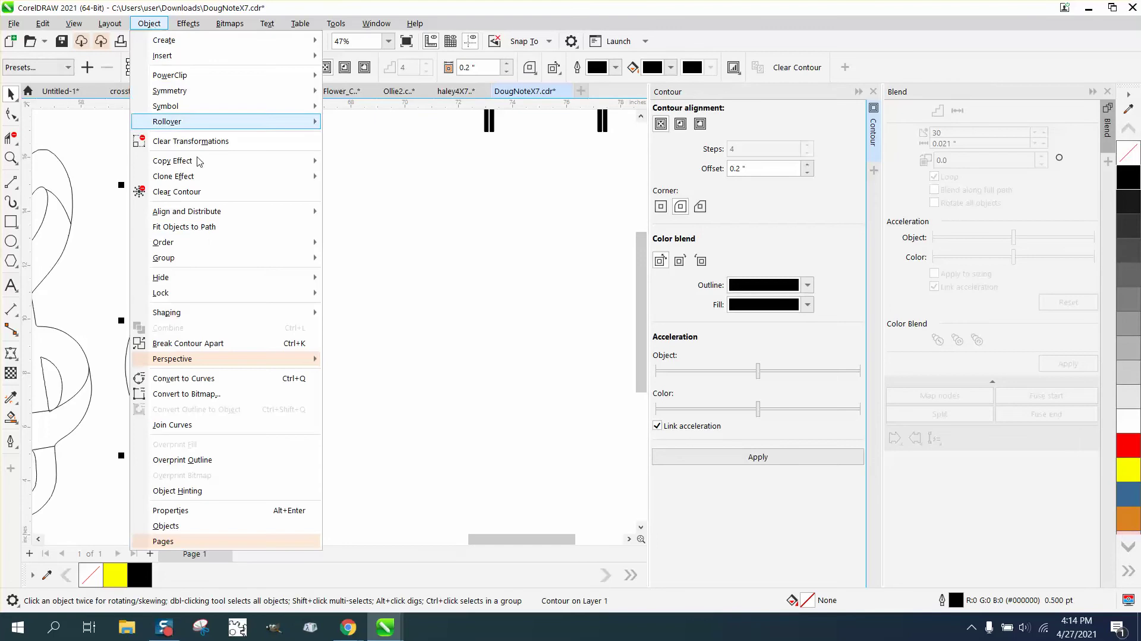
left_click(208, 344)
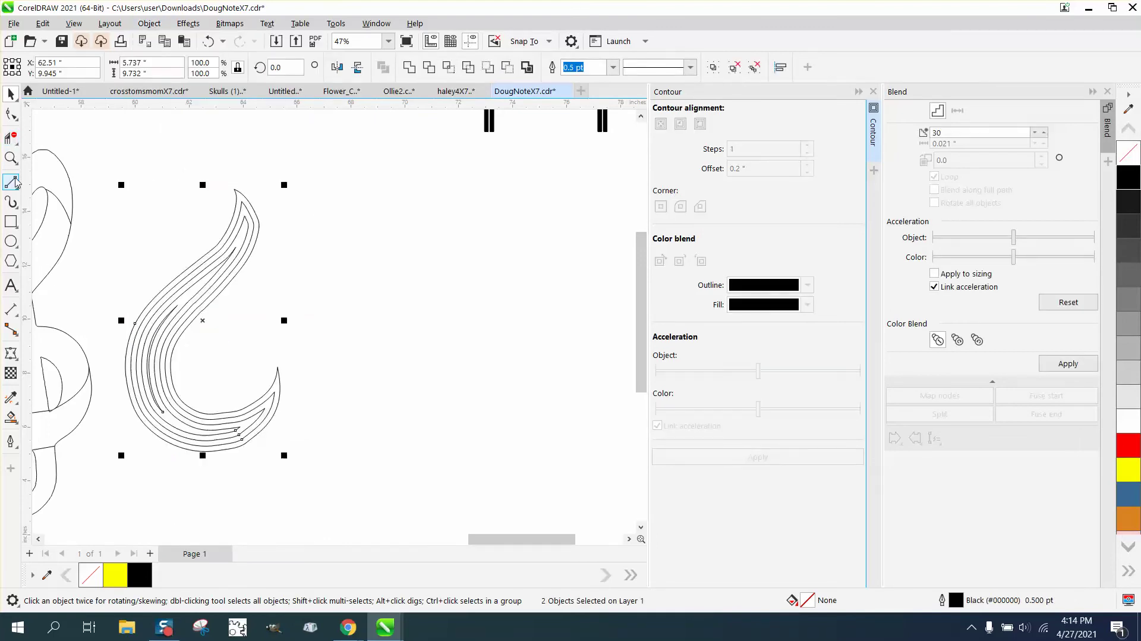
- Zoom in on the hook's top tip and draw a red 3-point curve down from it
left_click(11, 157)
left_click_drag(156, 185, 382, 339)
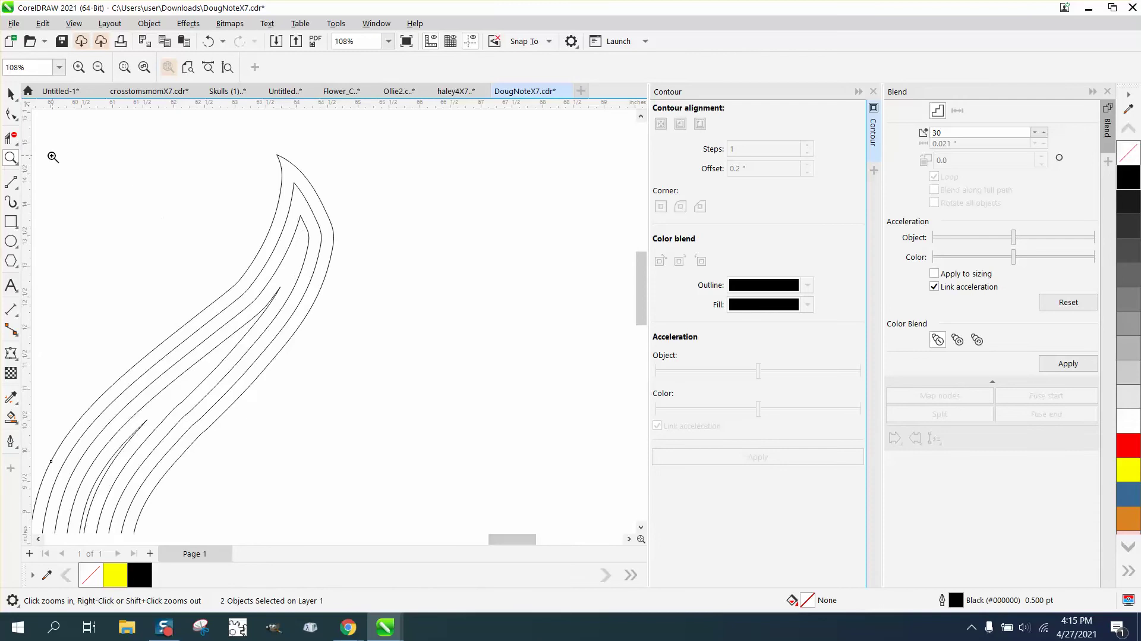
left_click(20, 199)
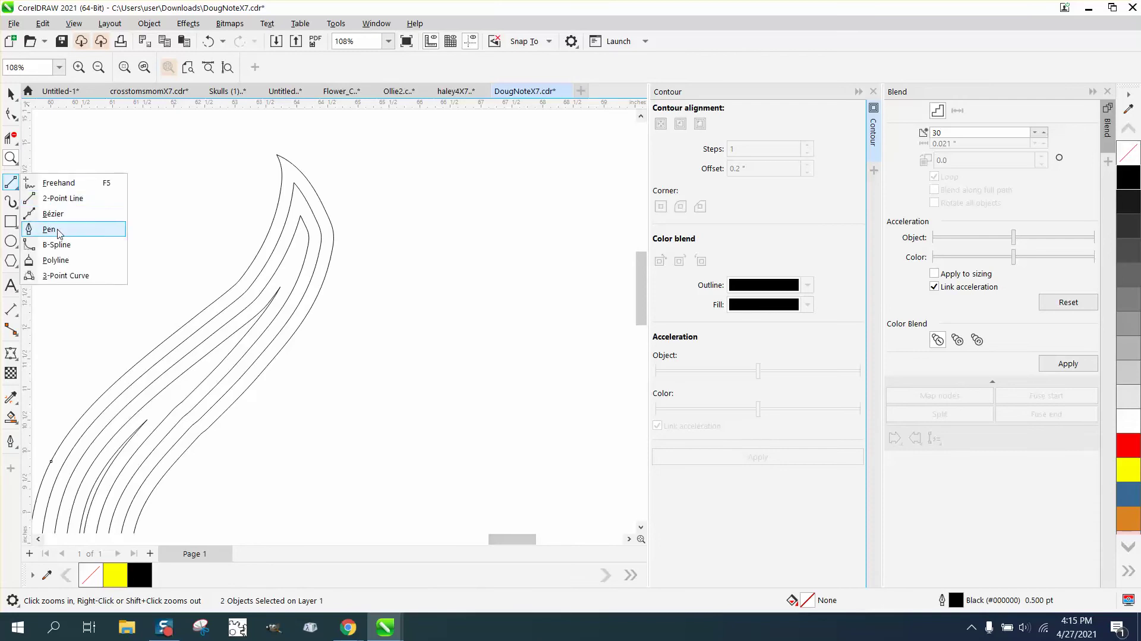
left_click(48, 277)
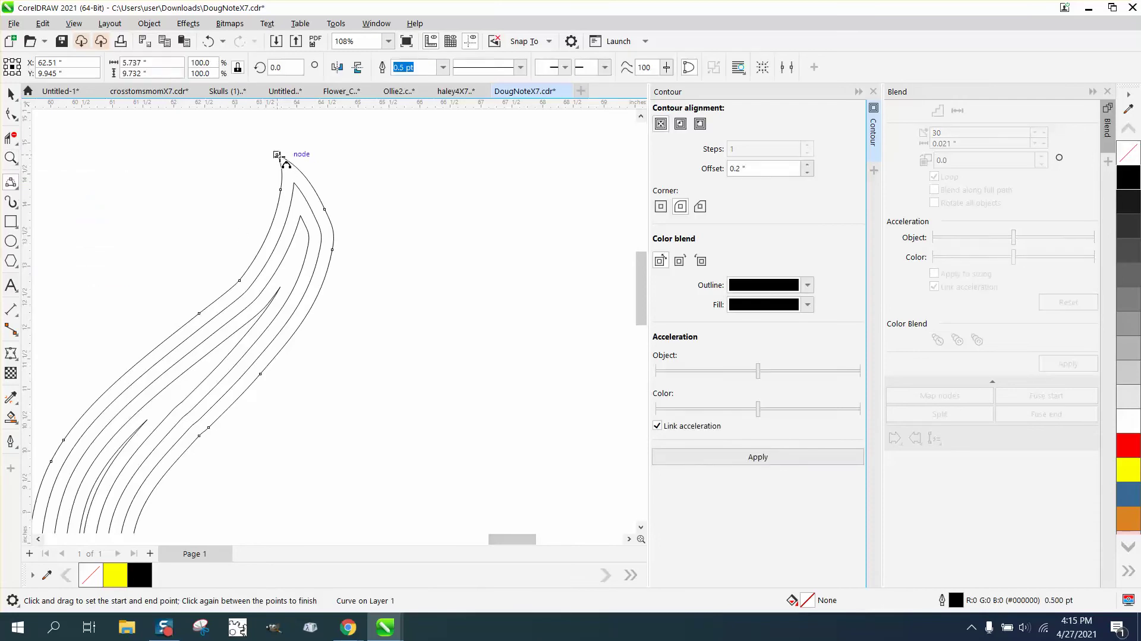
left_click_drag(277, 155, 281, 287)
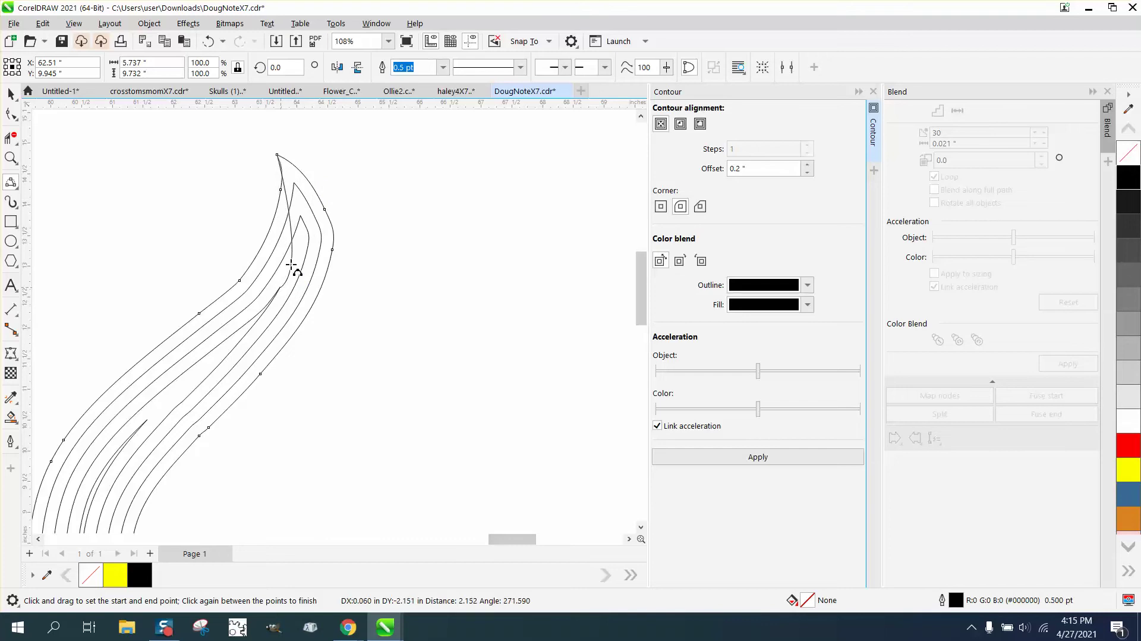
left_click(305, 223)
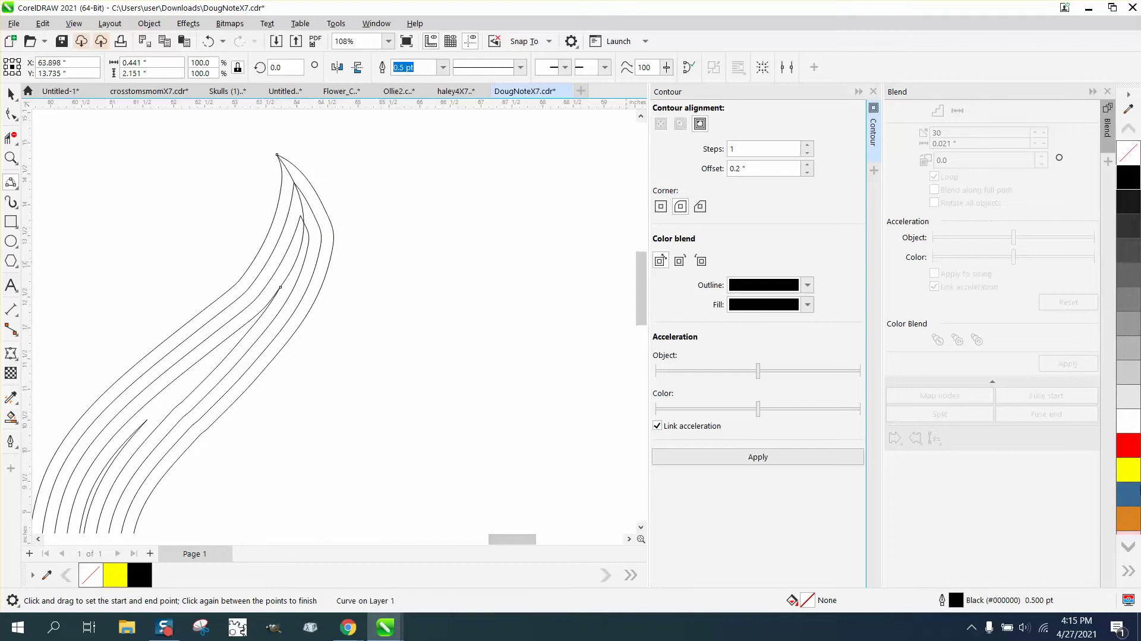
right_click(1135, 448)
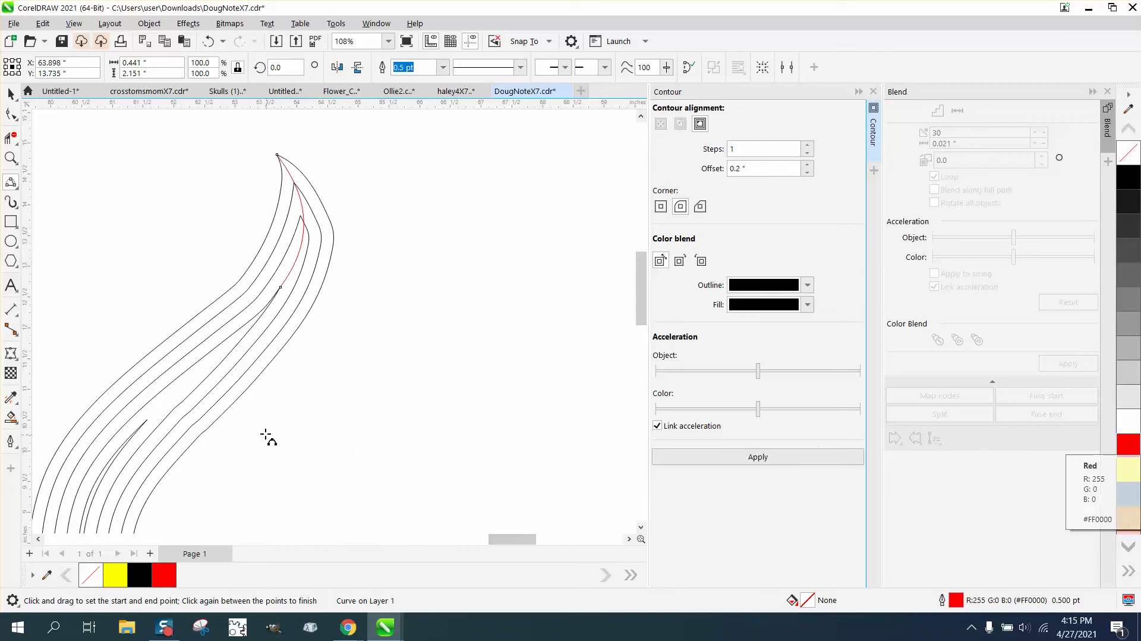
- Undo a misplaced curve segment and zoom in on the hook's upper part
scroll(286, 315, "down", 1)
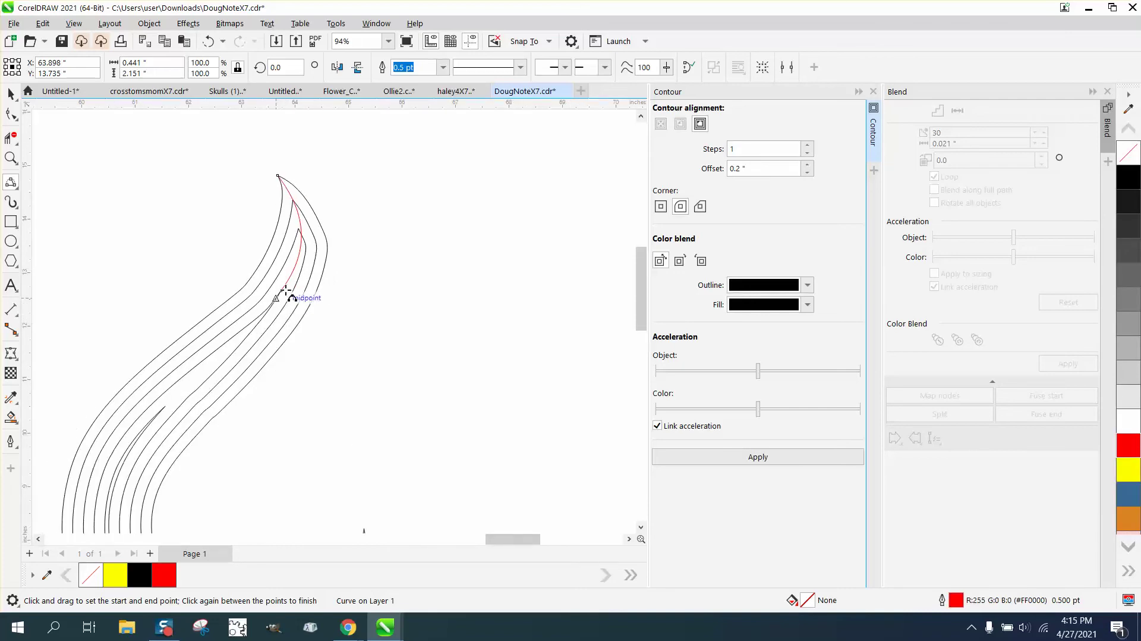
scroll(288, 295, "down", 2)
left_click_drag(285, 289, 152, 473)
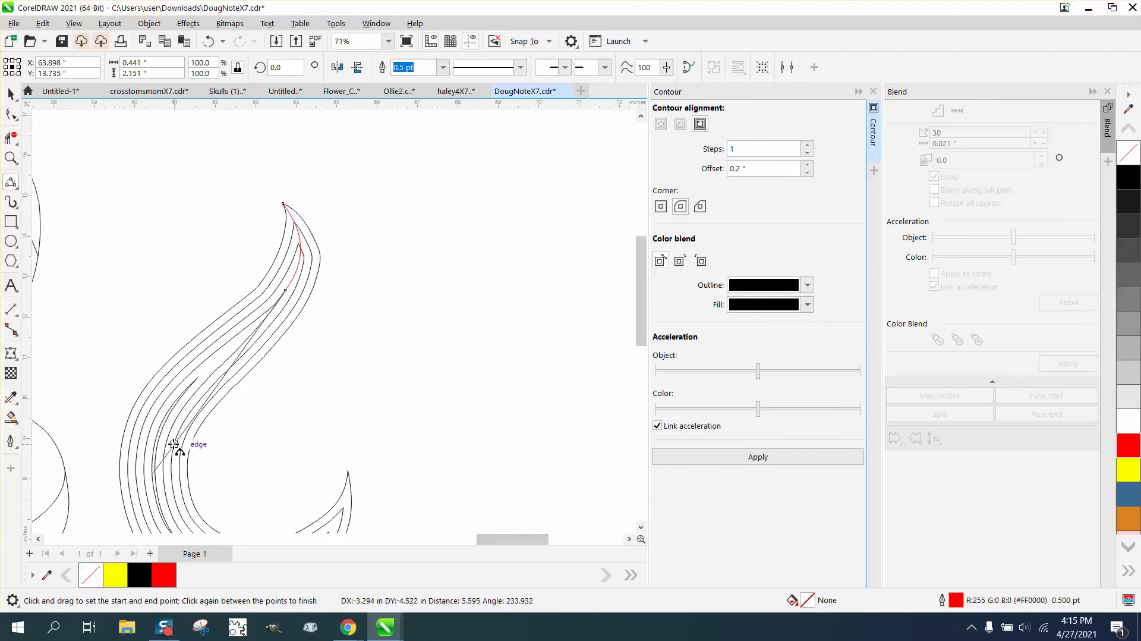
left_click(182, 414)
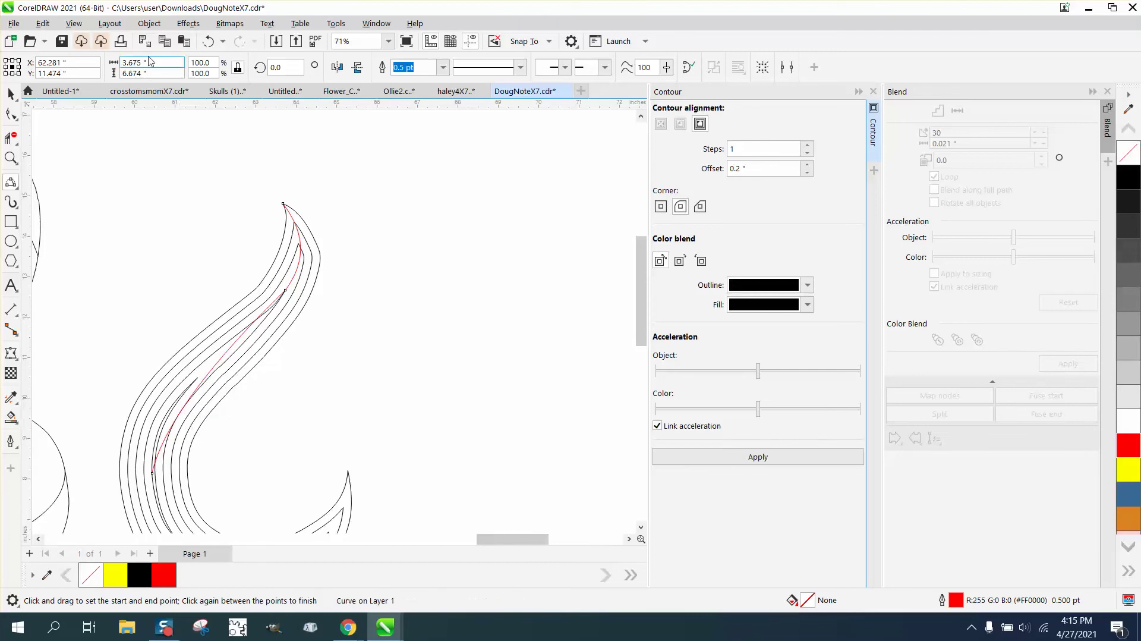
left_click(207, 42)
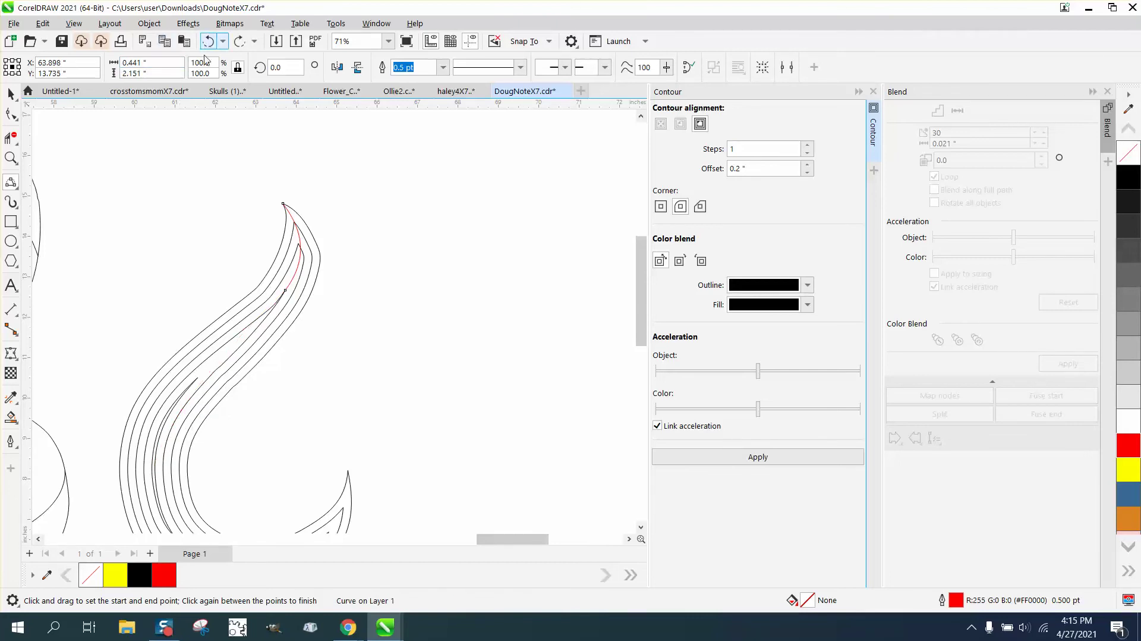
left_click(10, 157)
left_click_drag(102, 252, 426, 401)
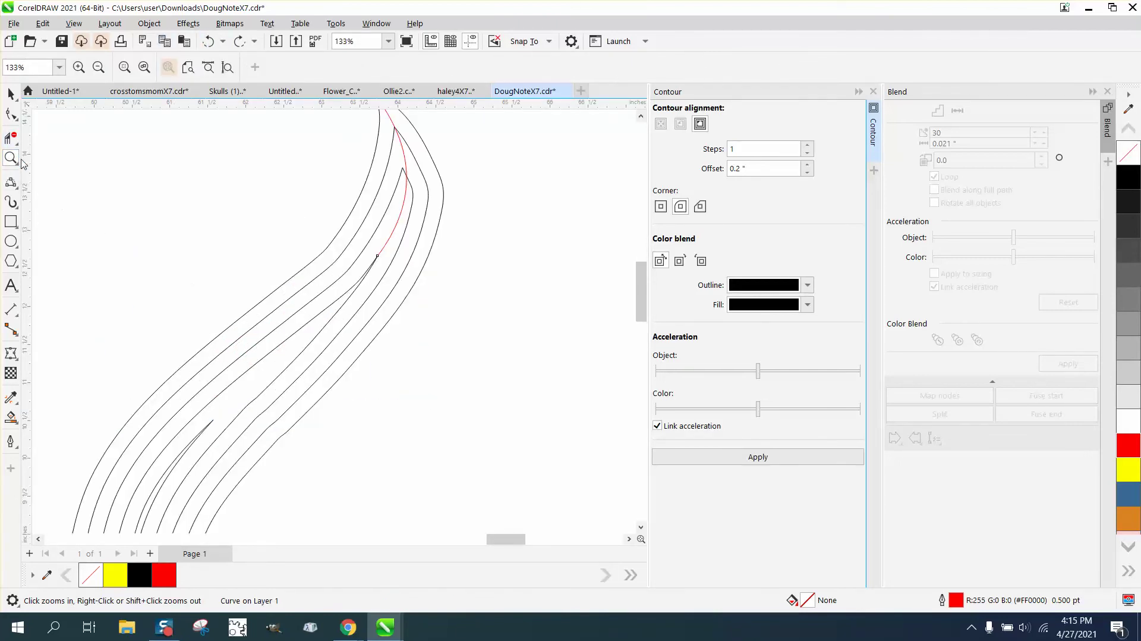
- Extend the curve down-left through the hook's middle and along its left side
left_click(18, 186)
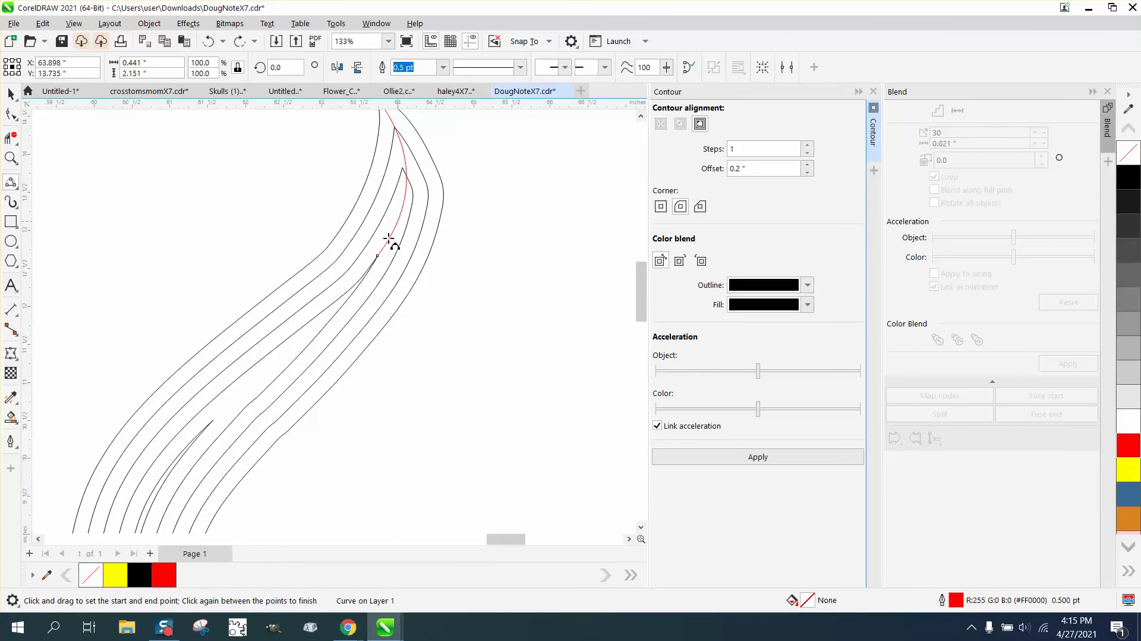
left_click_drag(377, 256, 216, 420)
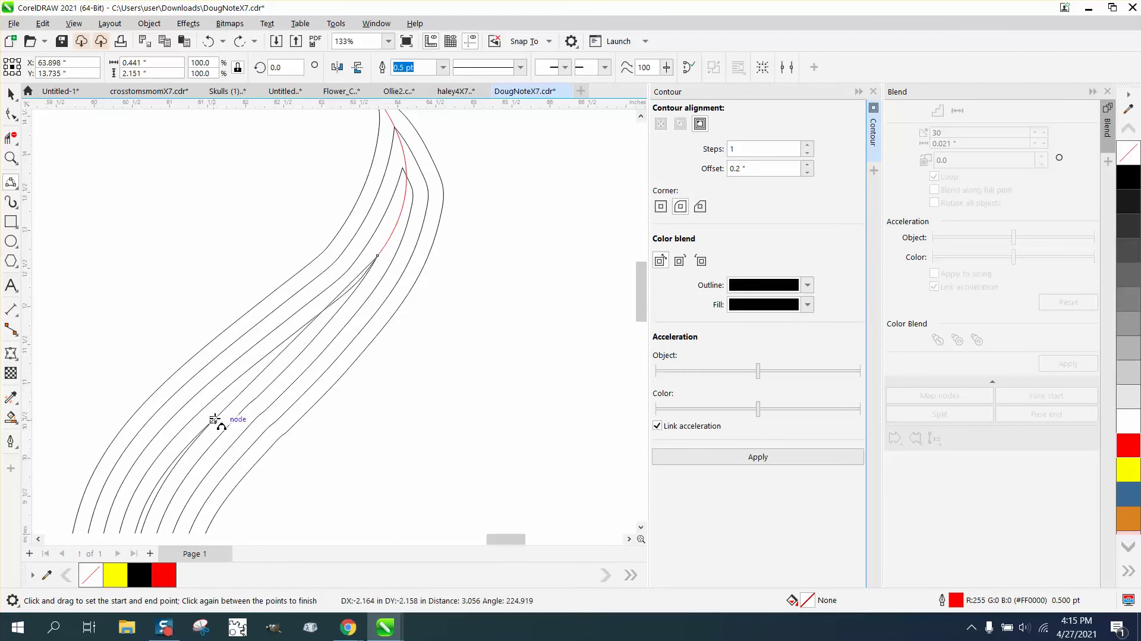
left_click(261, 387)
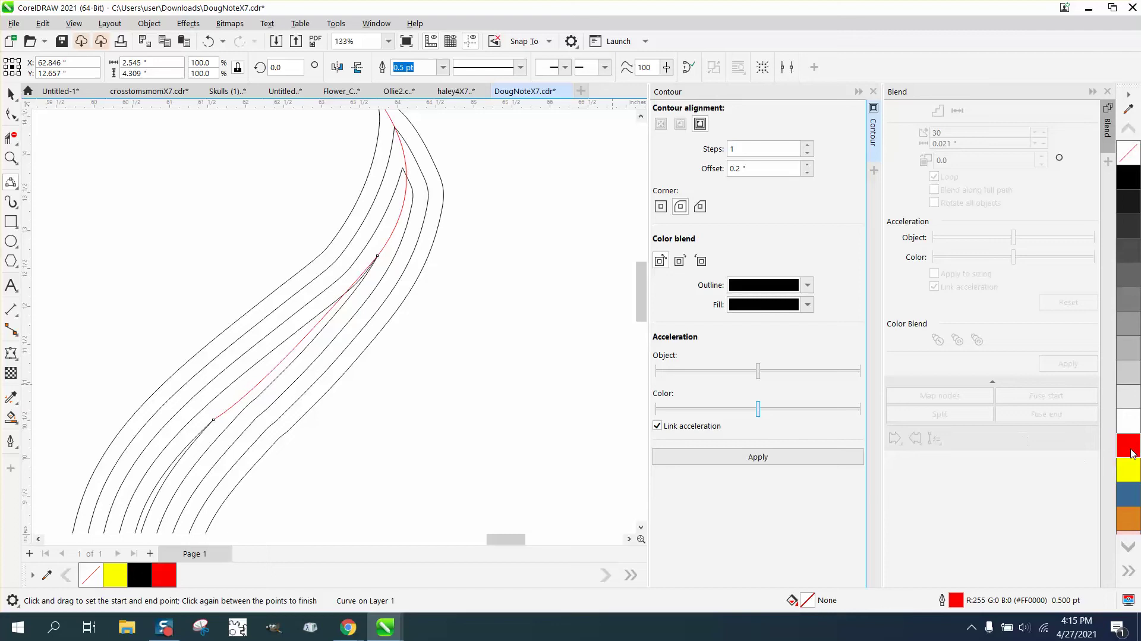
scroll(441, 387, "down", 3)
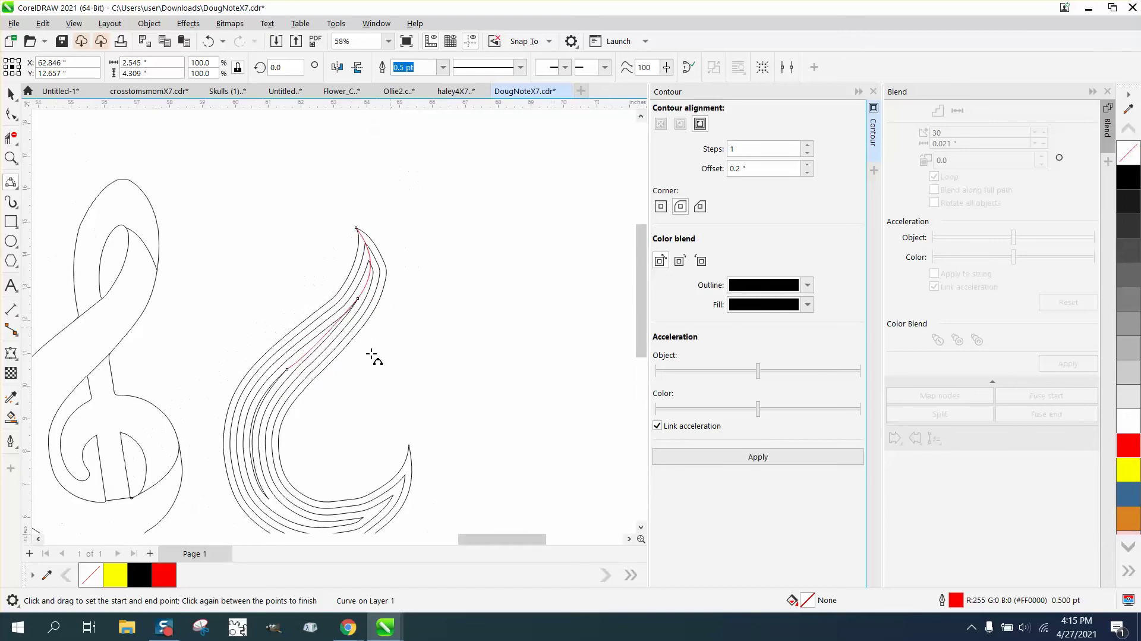
left_click_drag(287, 370, 267, 495)
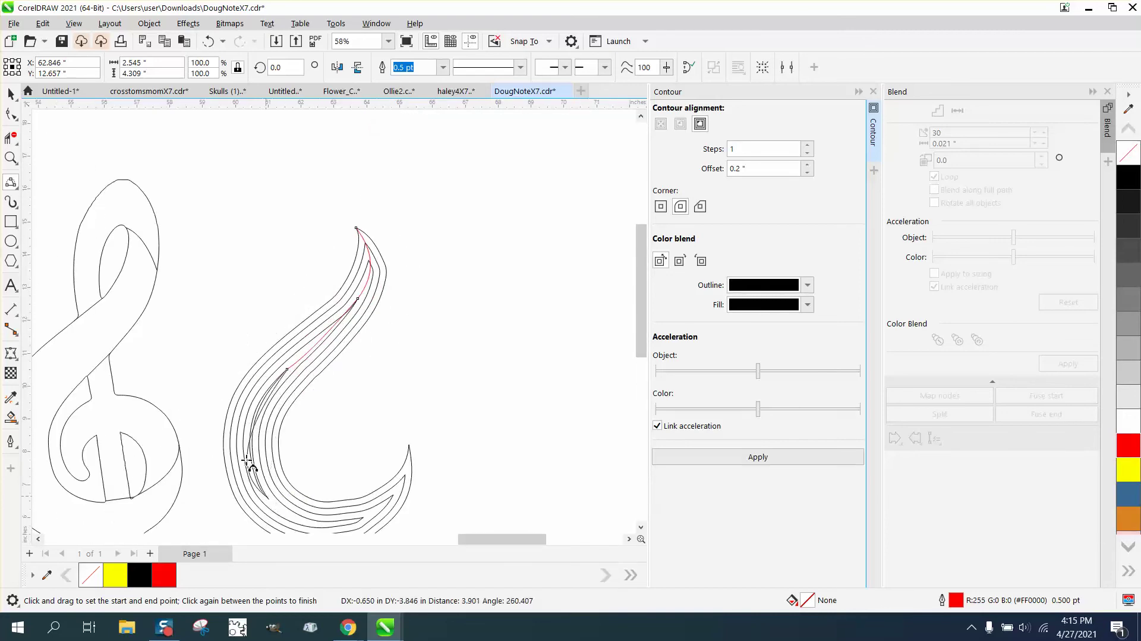
left_click(254, 433)
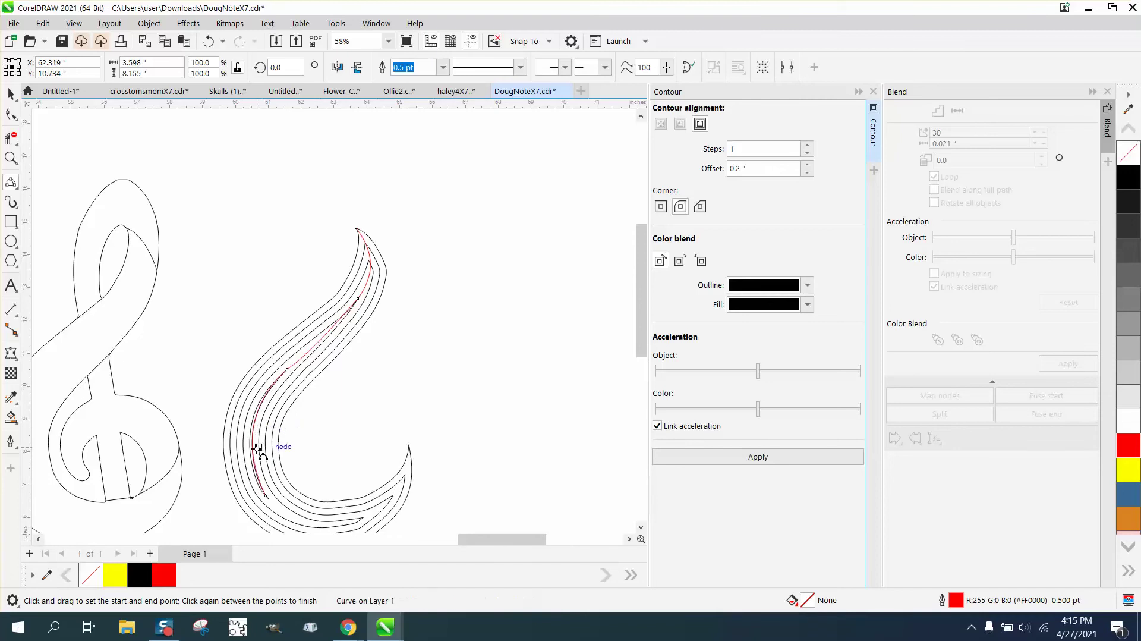
- Continue the curve around the bottom to the hook's lower end
scroll(322, 529, "down", 2)
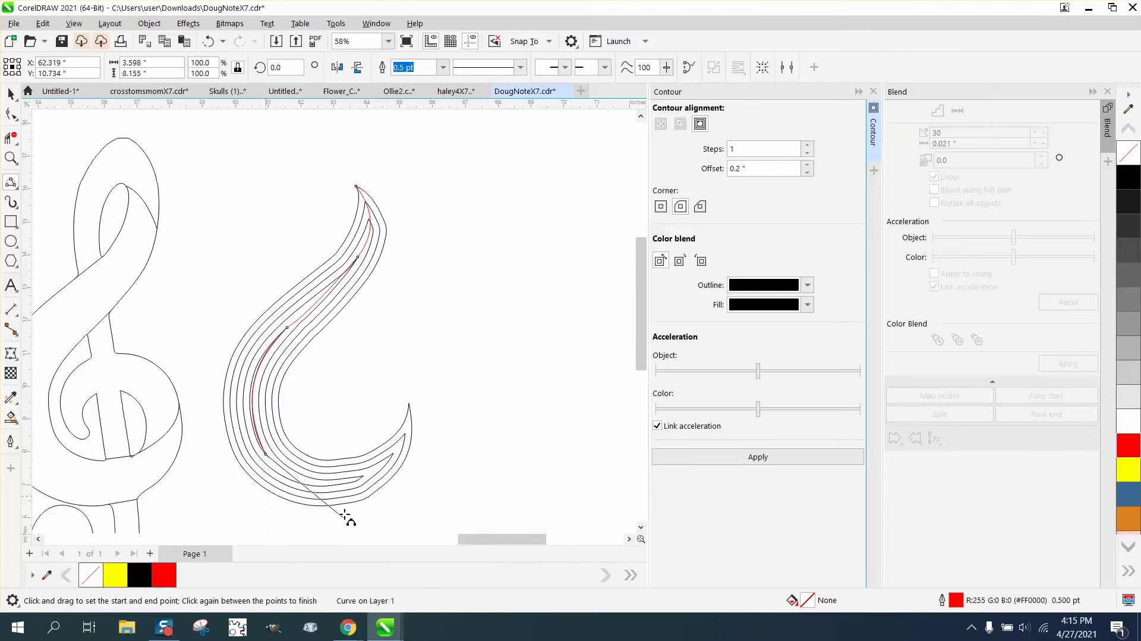
left_click_drag(265, 454, 346, 484)
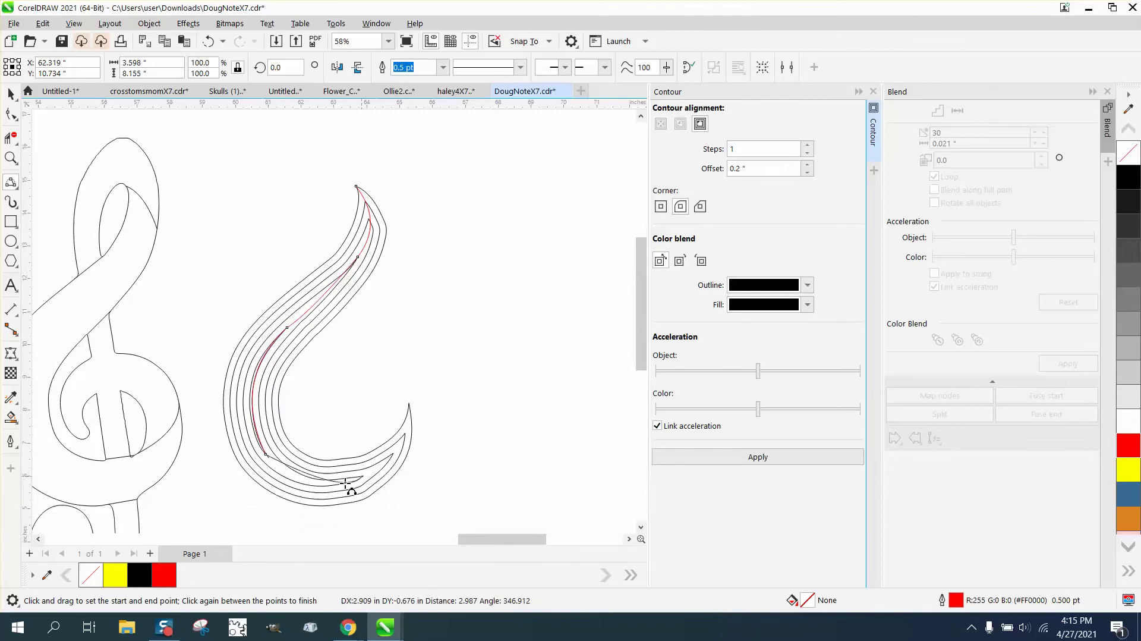
left_click(300, 478)
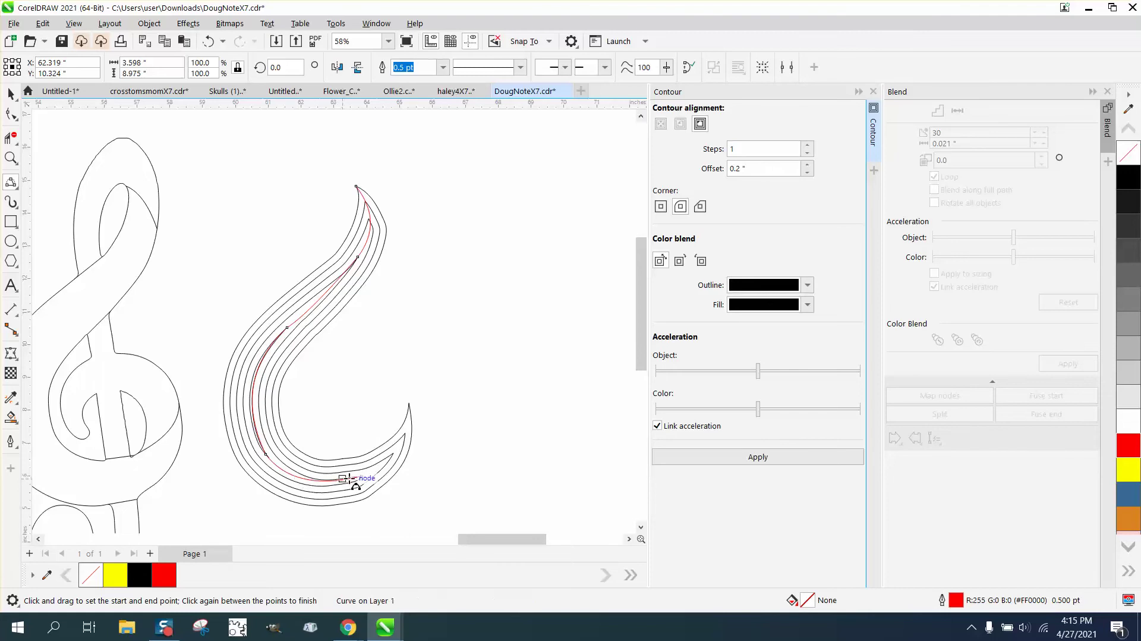
left_click_drag(360, 476, 409, 404)
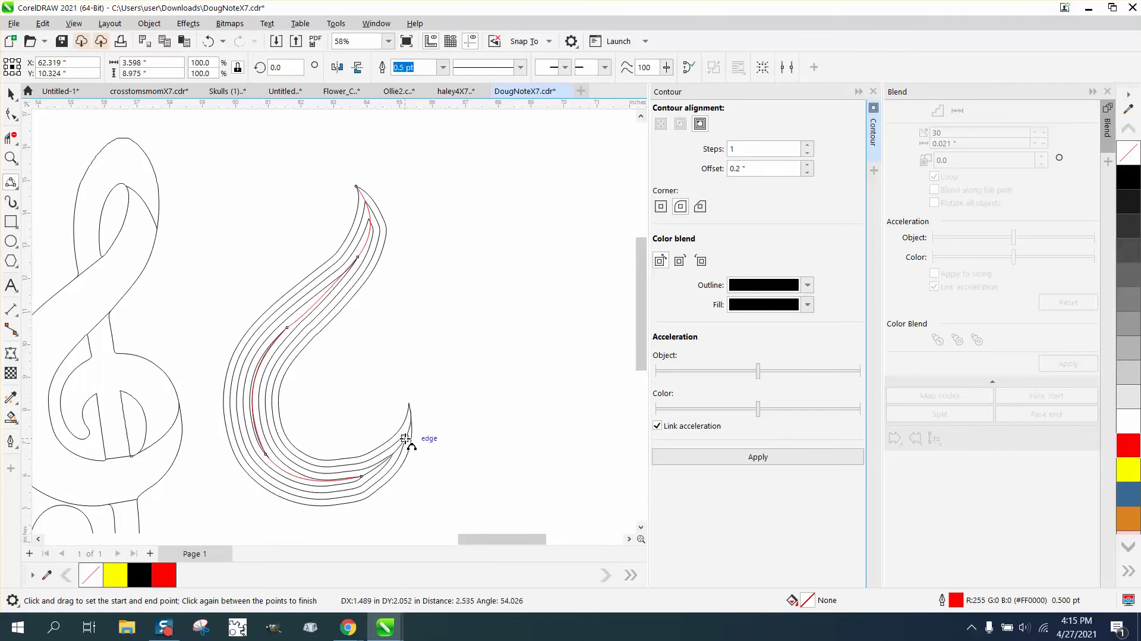
left_click(406, 438)
- Move the hook's outer outline and its contour lines 7 inches to the right
left_click(10, 94)
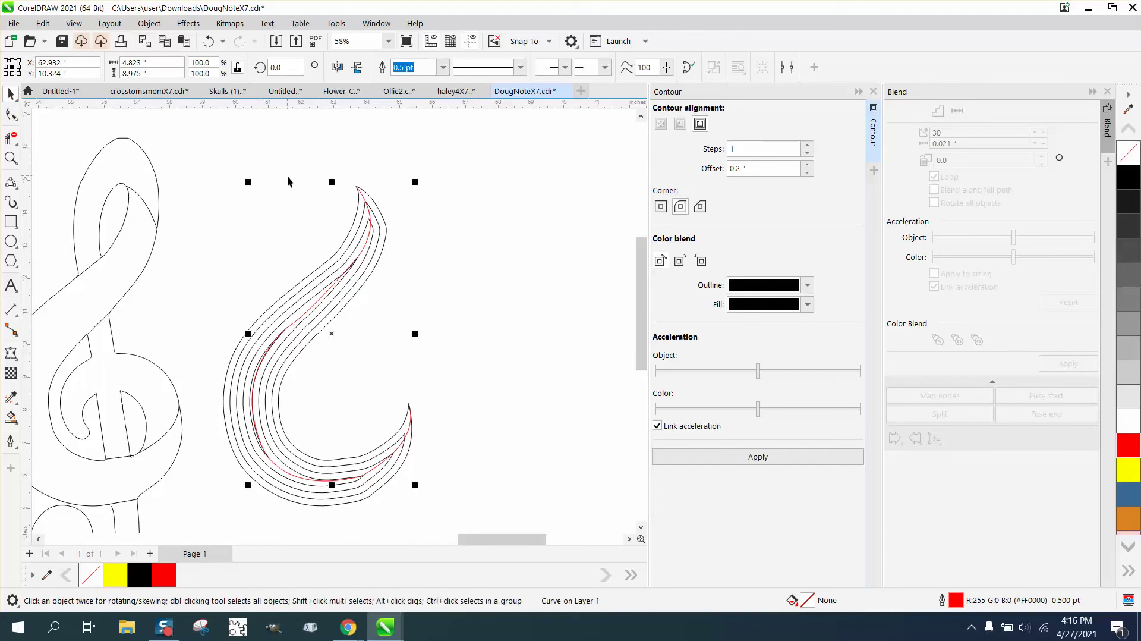
scroll(287, 180, "down", 1)
left_click(369, 208)
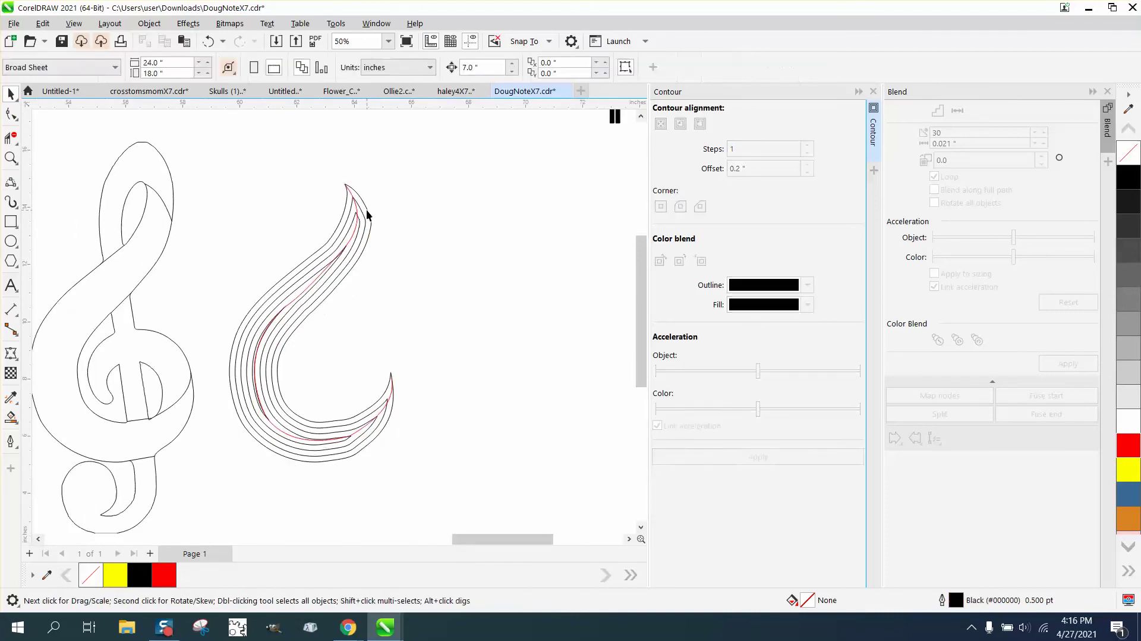
left_click(367, 211)
key("Right")
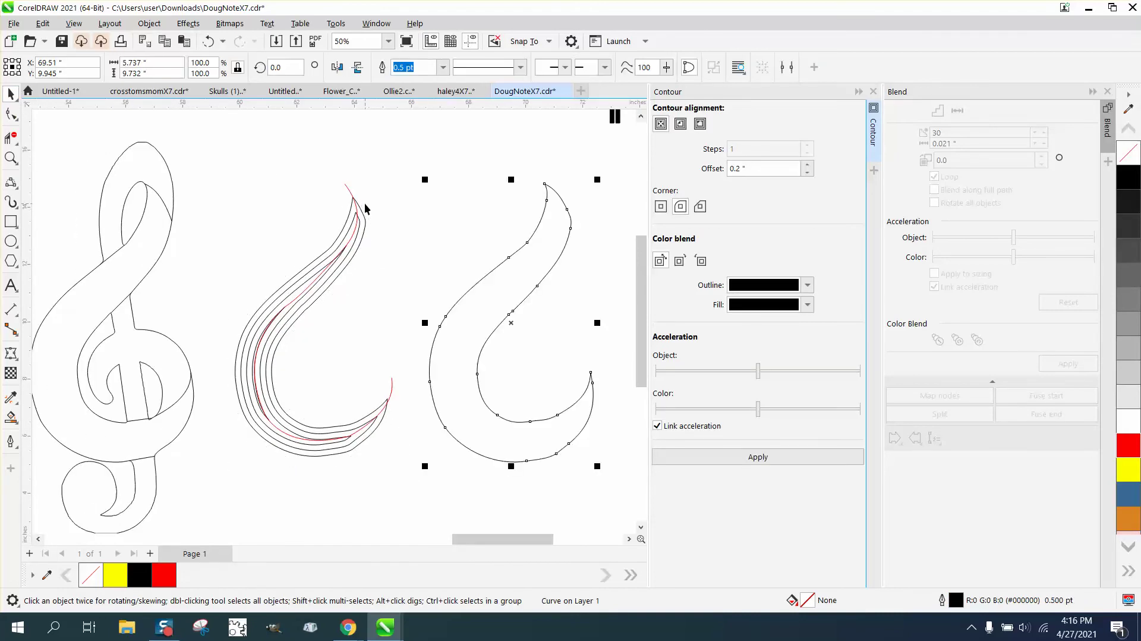
left_click(363, 217)
key("Right")
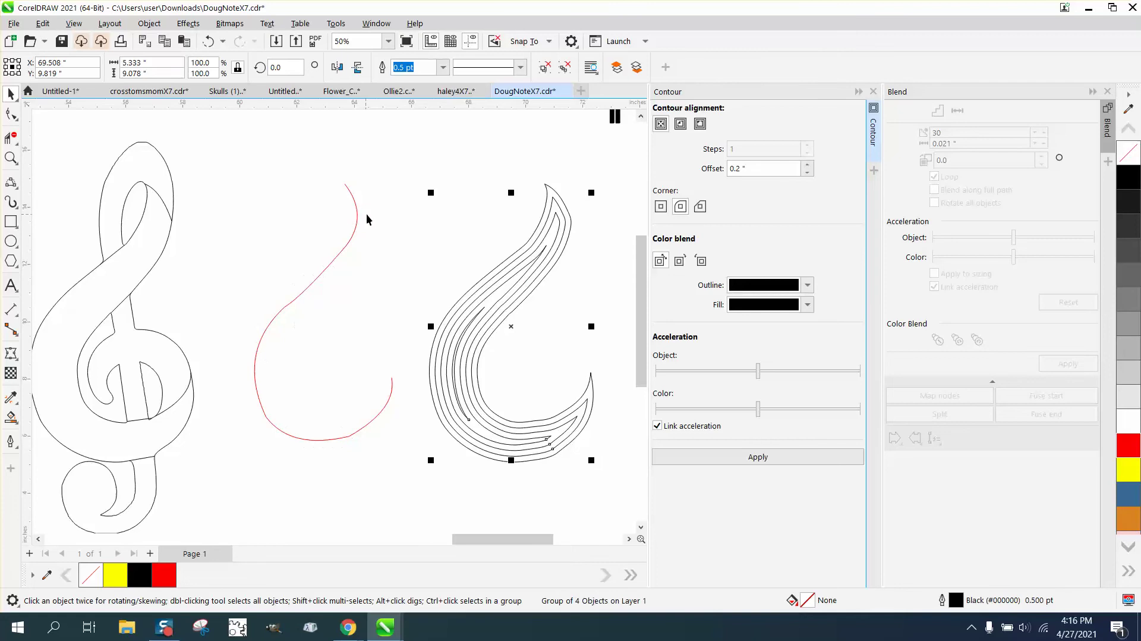
- Marquee-select the moved contour hook and delete it, leaving the red curve
scroll(360, 214, "down", 1)
left_click_drag(260, 166, 322, 365)
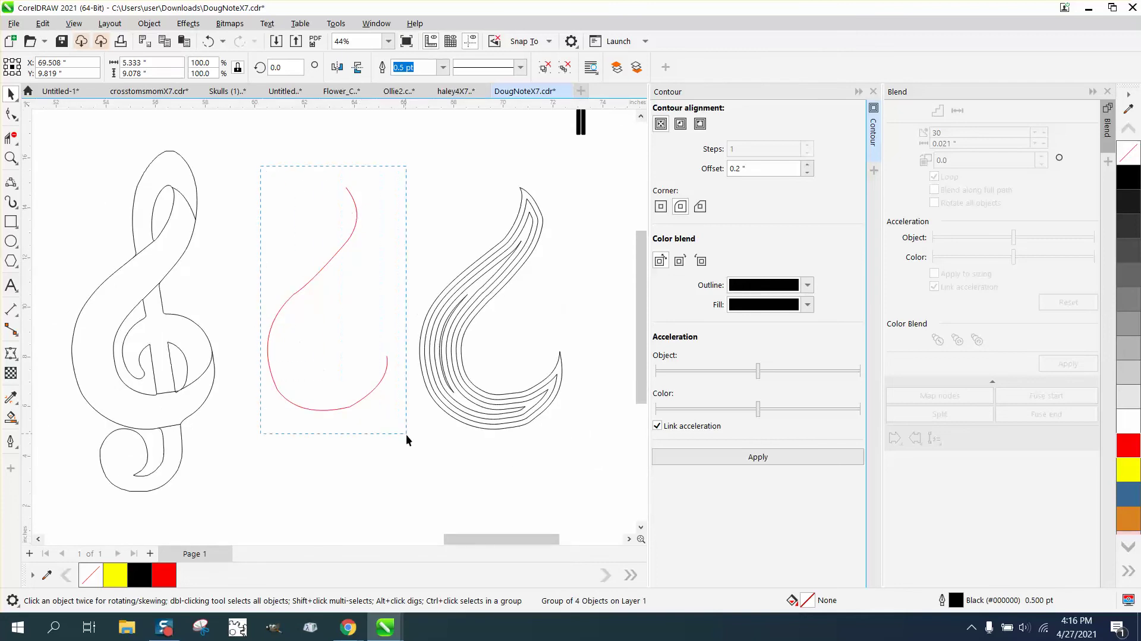
left_click_drag(407, 435, 412, 439)
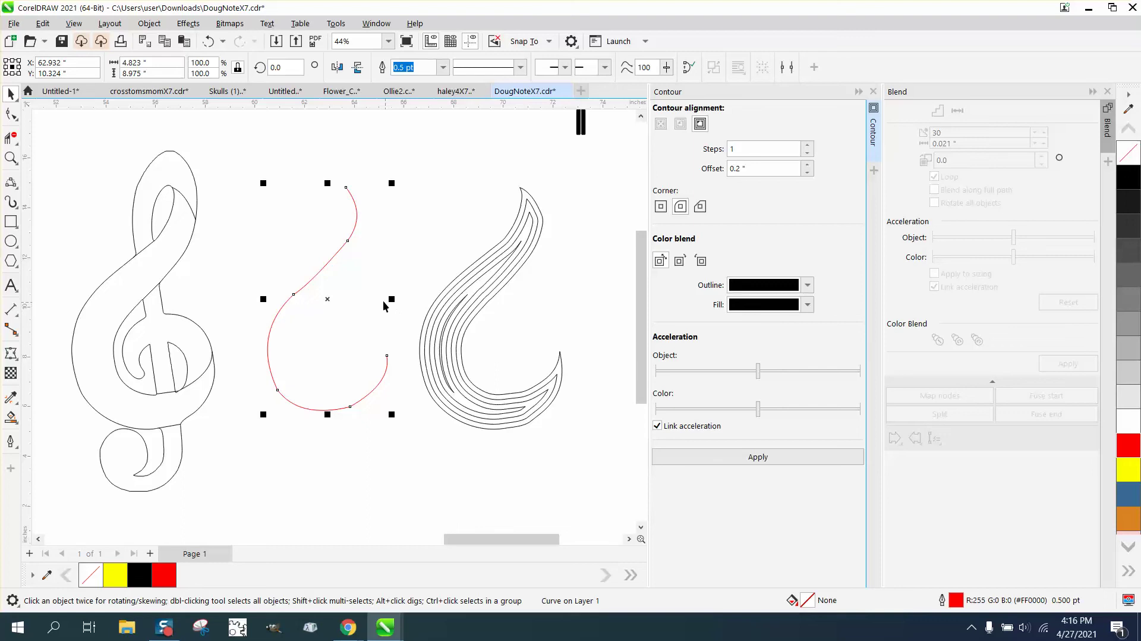
scroll(412, 240, "down", 2)
left_click_drag(395, 183, 540, 384)
key("Delete")
scroll(508, 344, "down", 1)
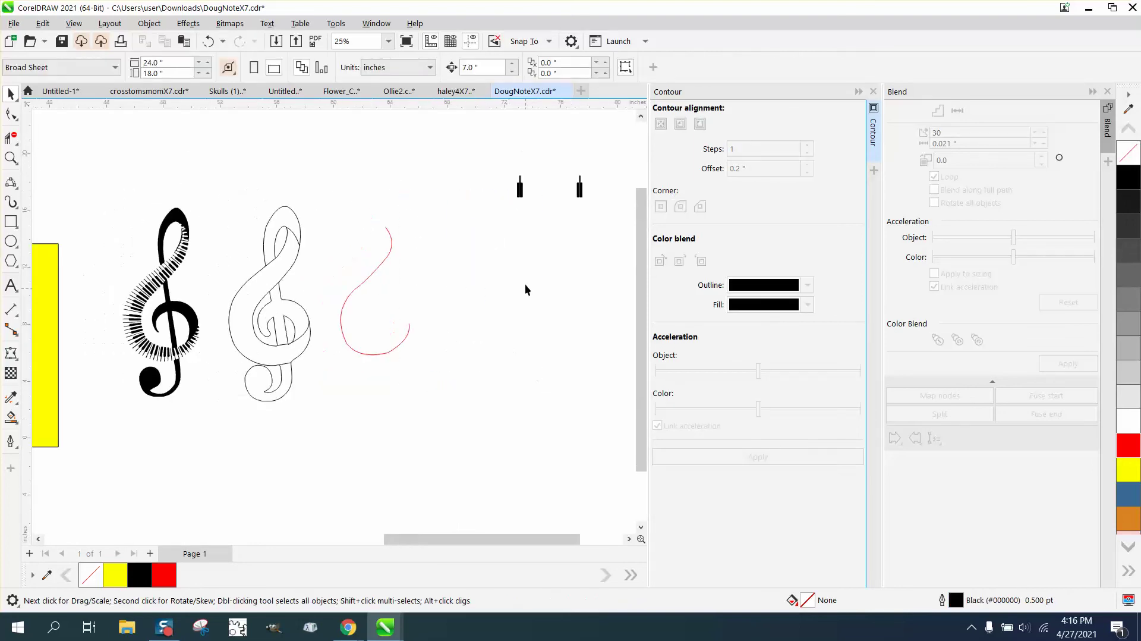
- Move the left black key shape further left and blend the two shapes in 30 steps
left_click_drag(498, 168, 614, 222)
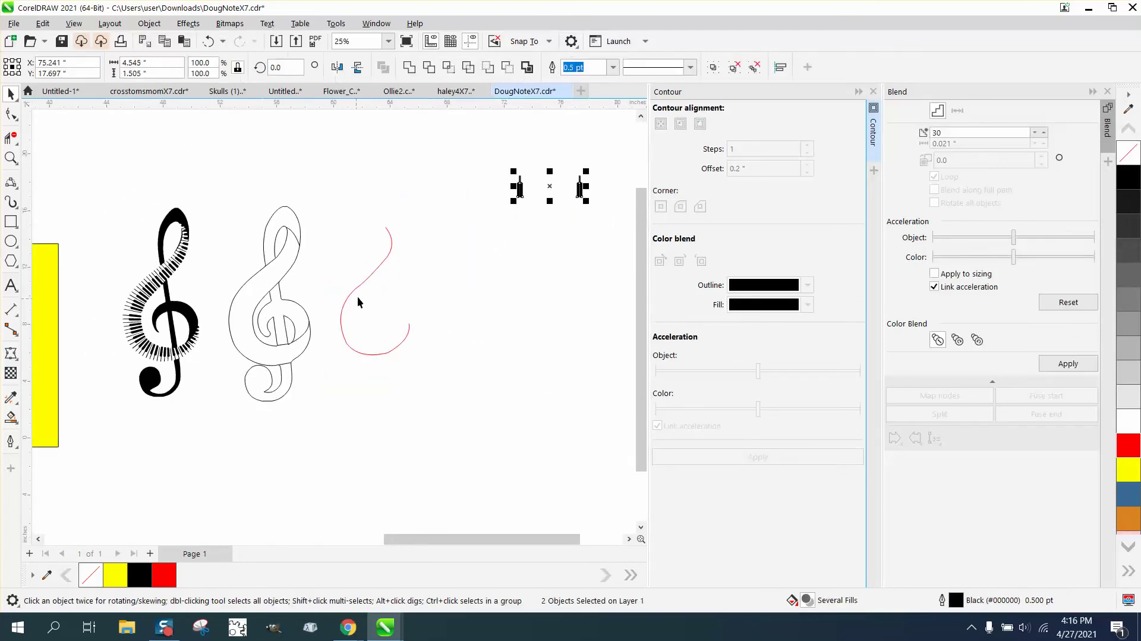
left_click(366, 278)
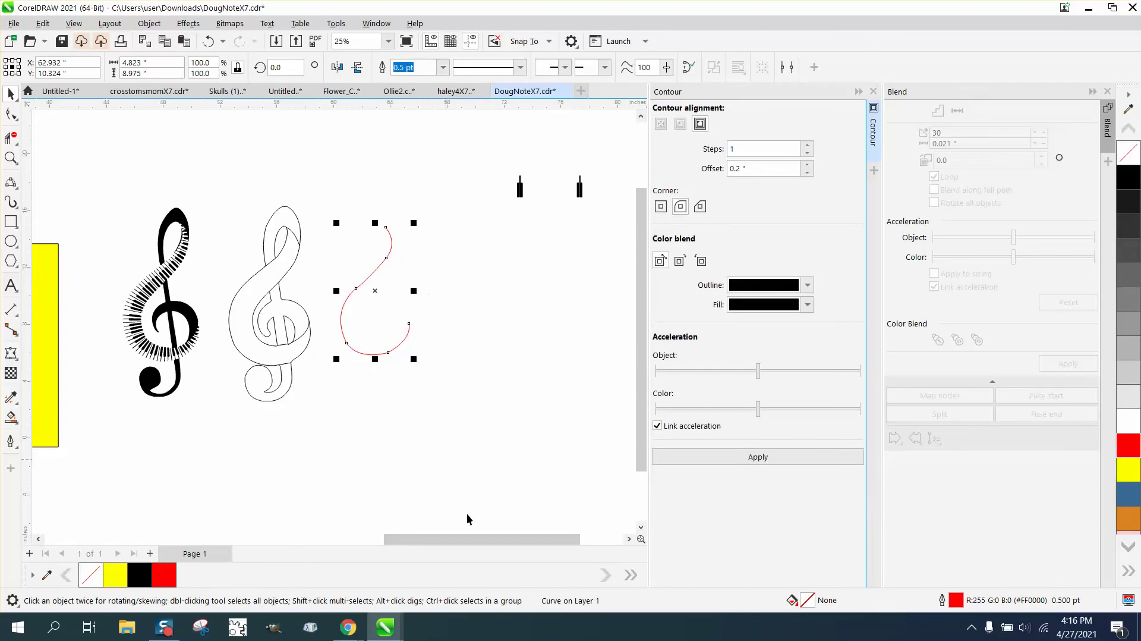
left_click_drag(503, 165, 593, 202)
left_click(520, 190)
left_click_drag(519, 190, 598, 216)
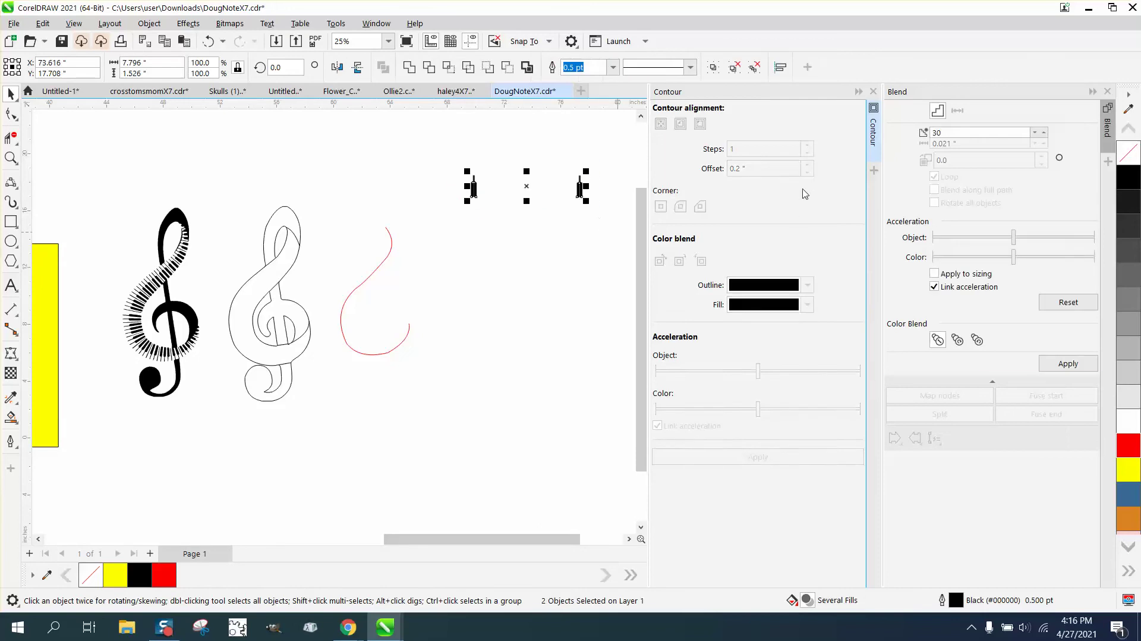
left_click(873, 91)
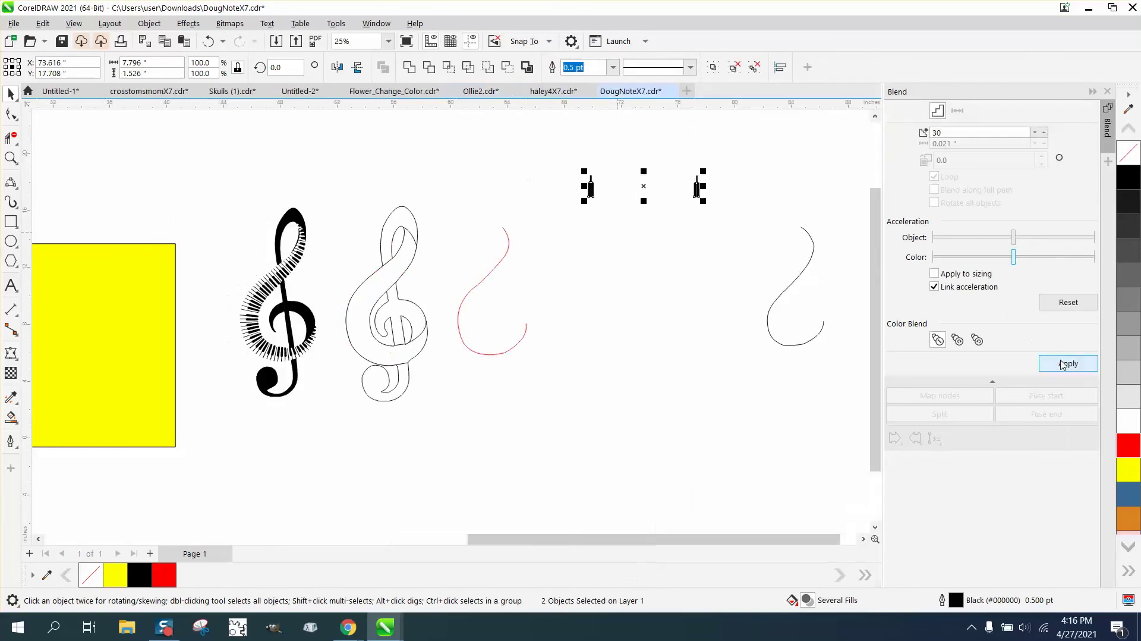
left_click(1049, 368)
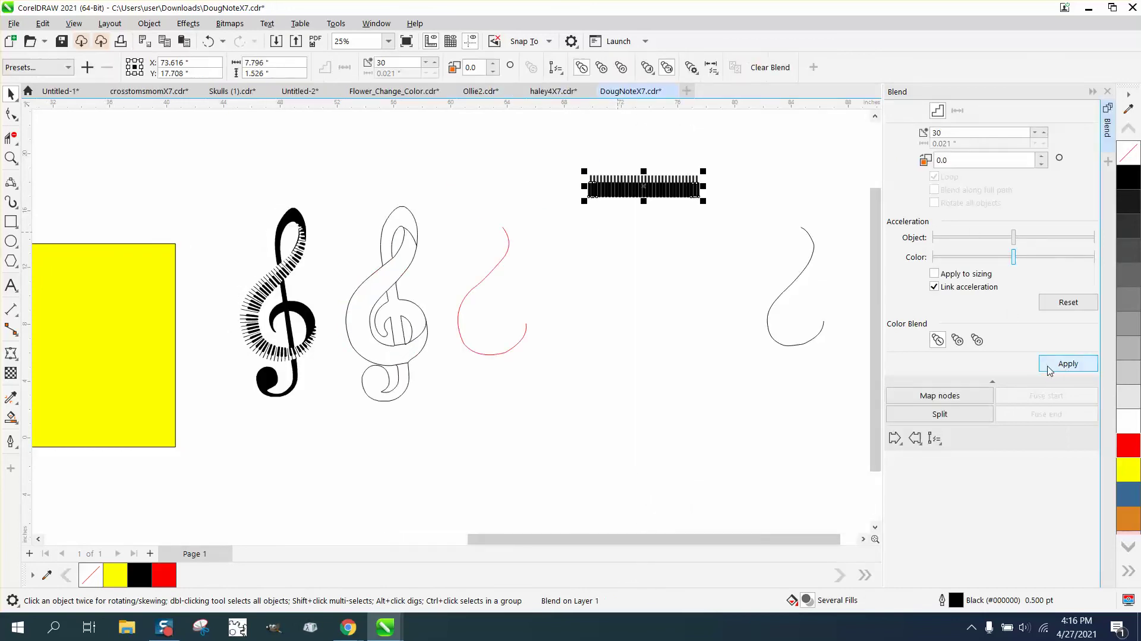
- Put the blend on the red curve with Blend along full path and Rotate all objects
left_click(934, 438)
left_click(954, 456)
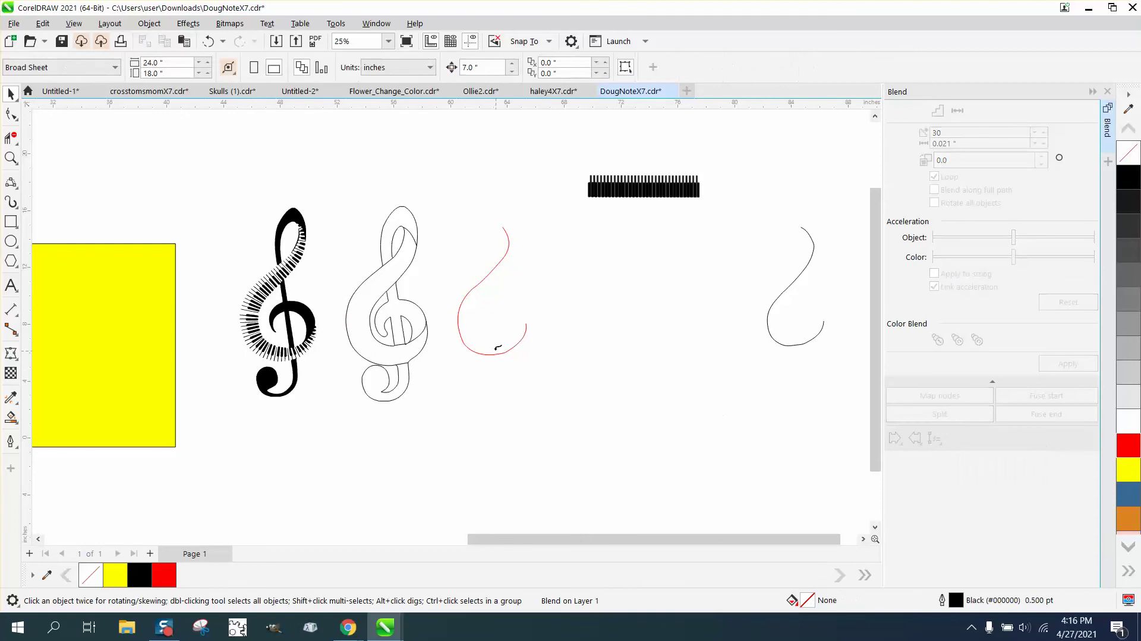
left_click(480, 283)
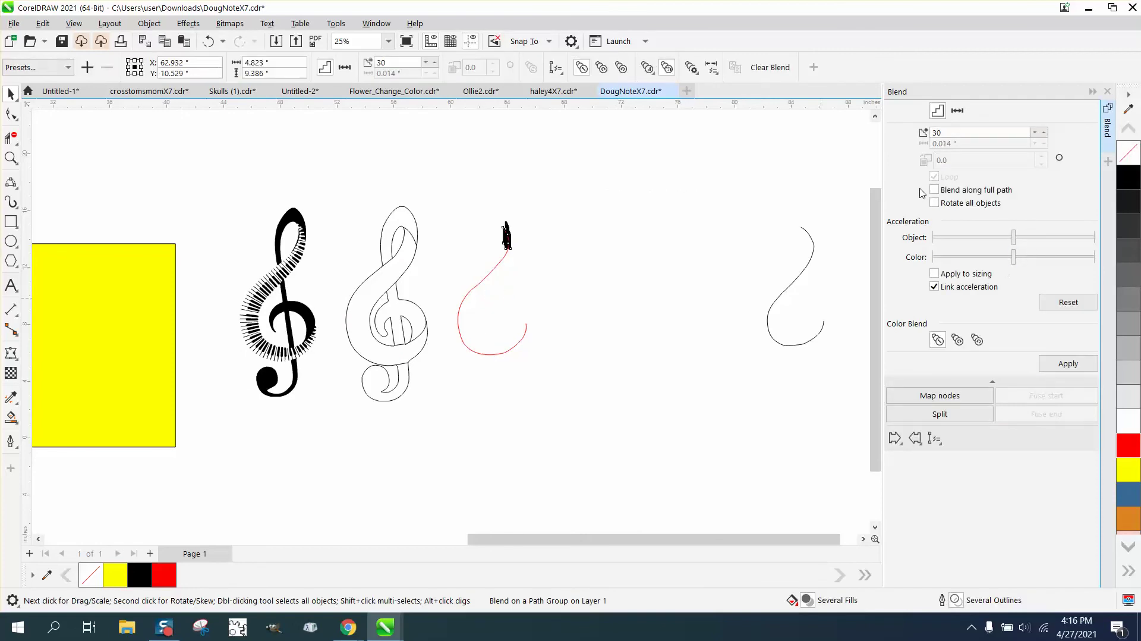
left_click(934, 189)
left_click(934, 203)
left_click(1066, 363)
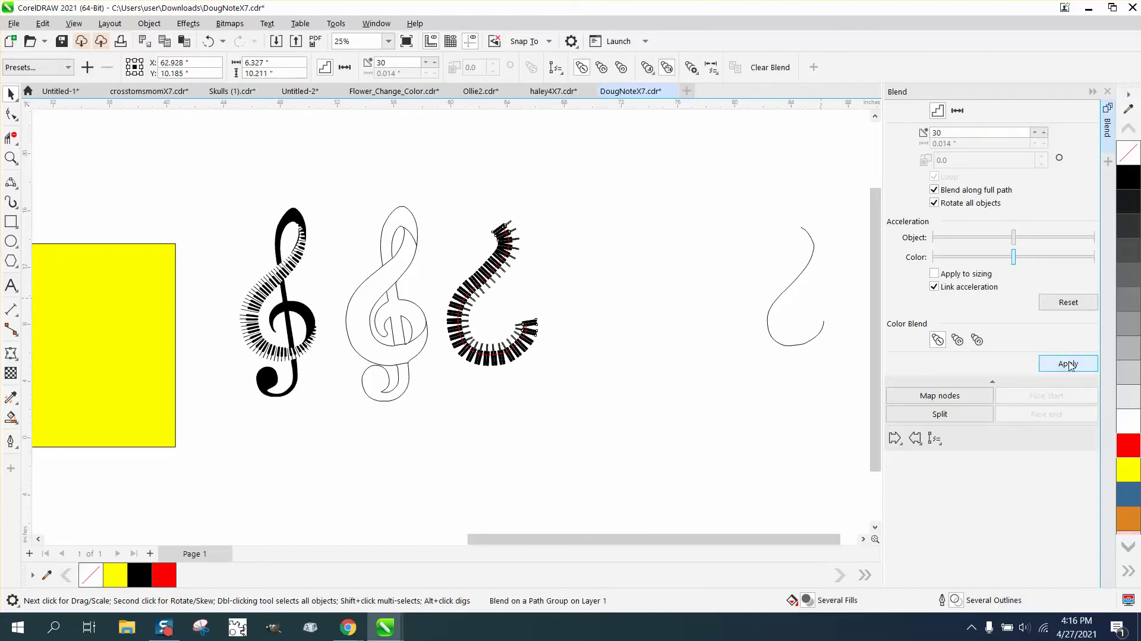
left_click(208, 41)
left_click(206, 43)
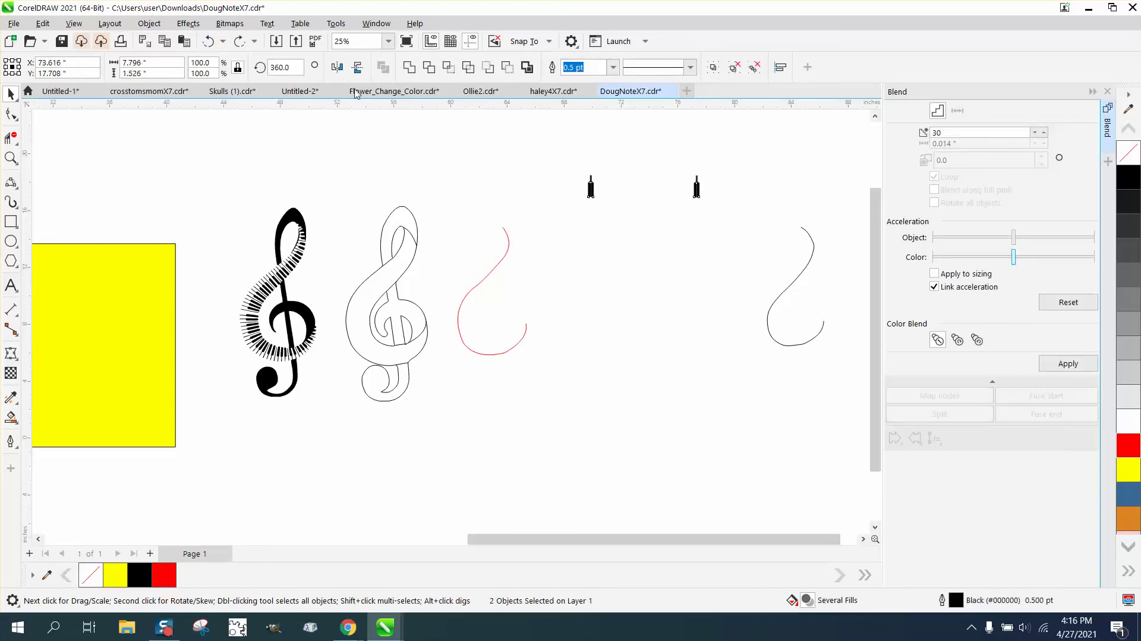
left_click_drag(730, 230, 731, 230)
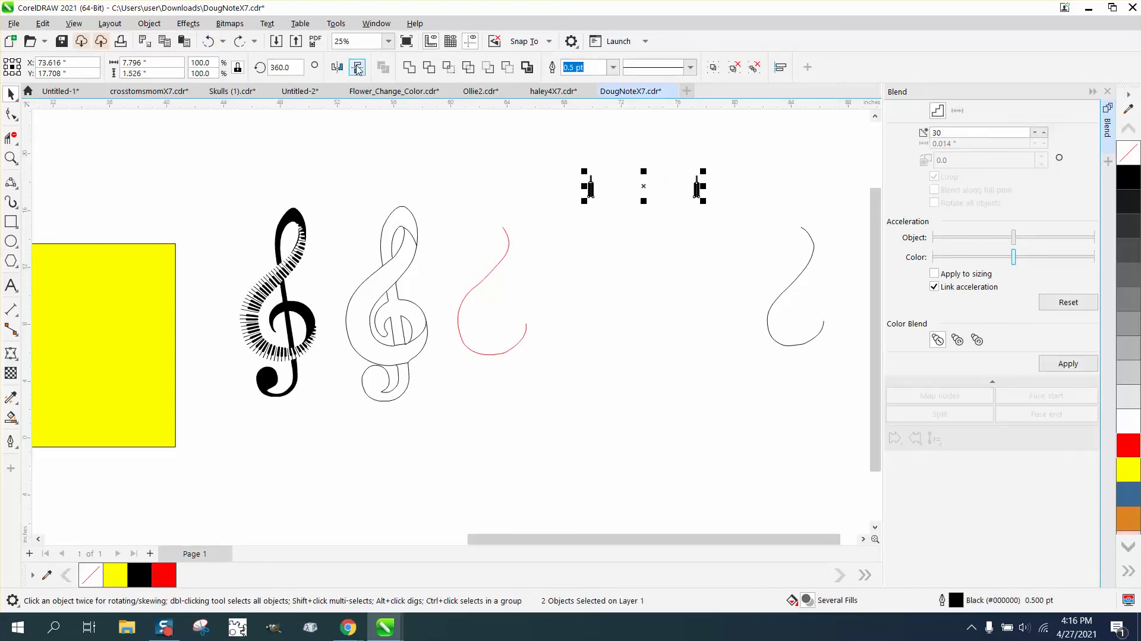
left_click_drag(550, 148, 708, 229)
left_click(1079, 366)
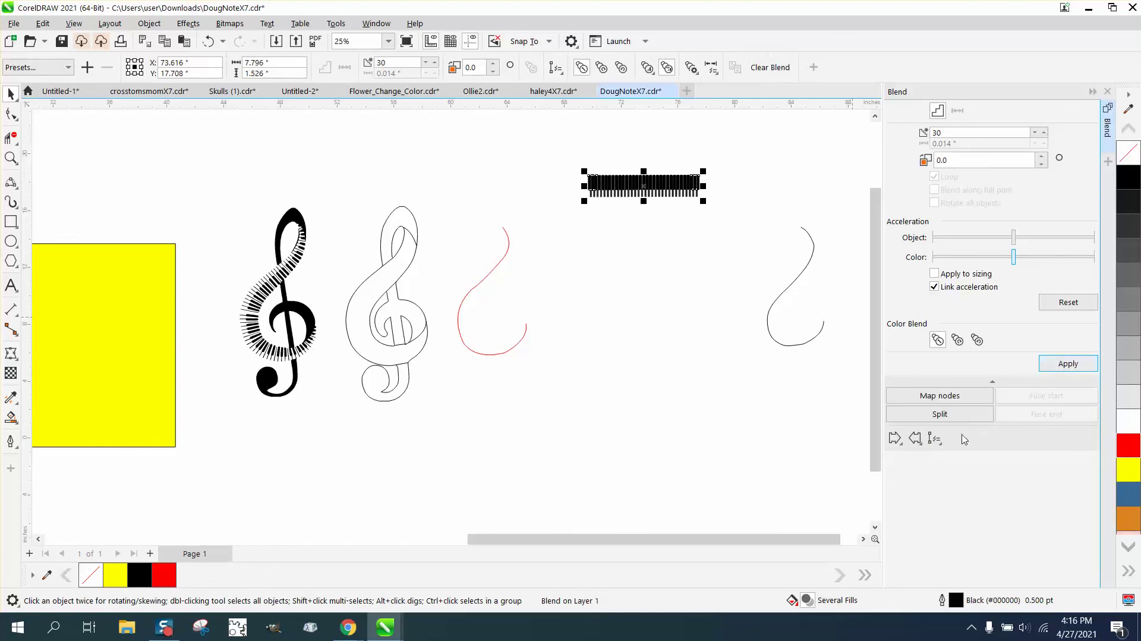
left_click(939, 445)
left_click(954, 456)
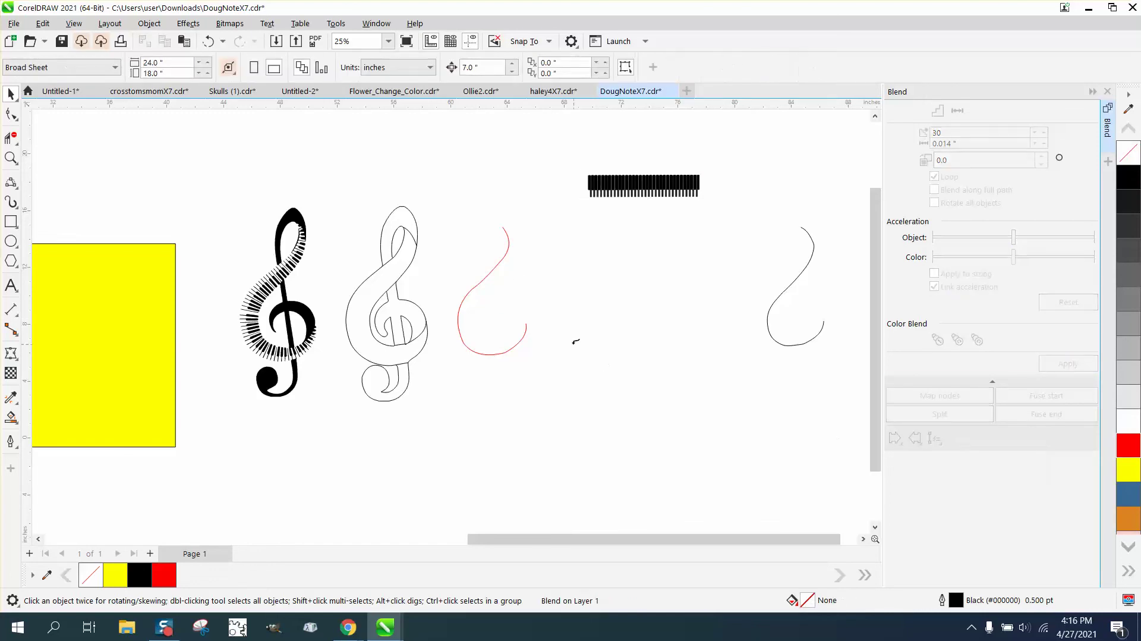
left_click(507, 265)
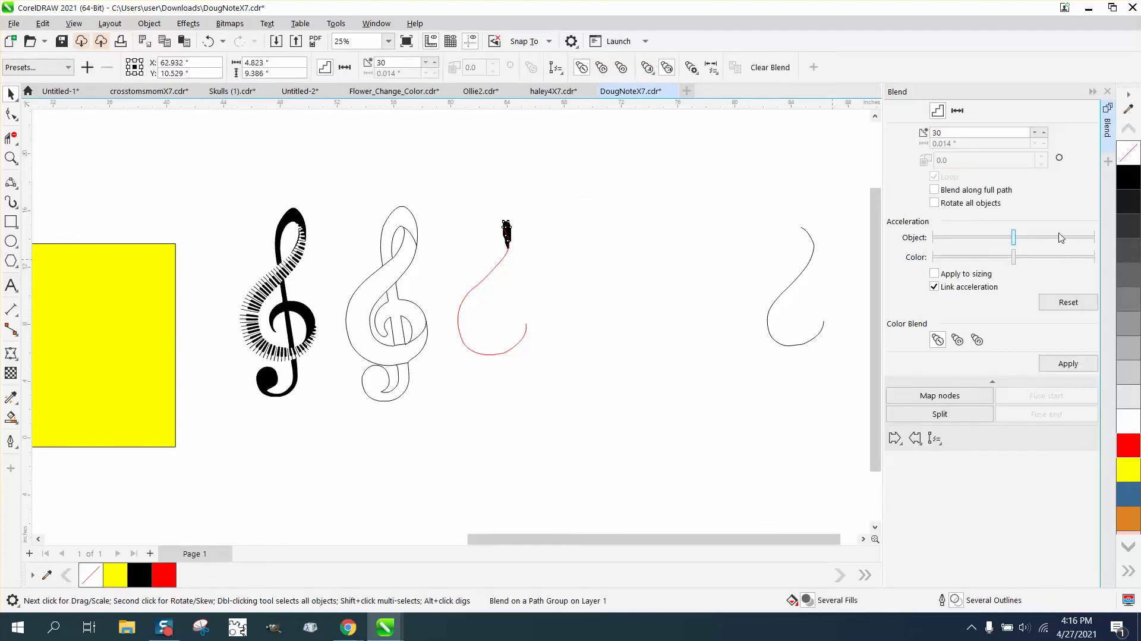
left_click(934, 203)
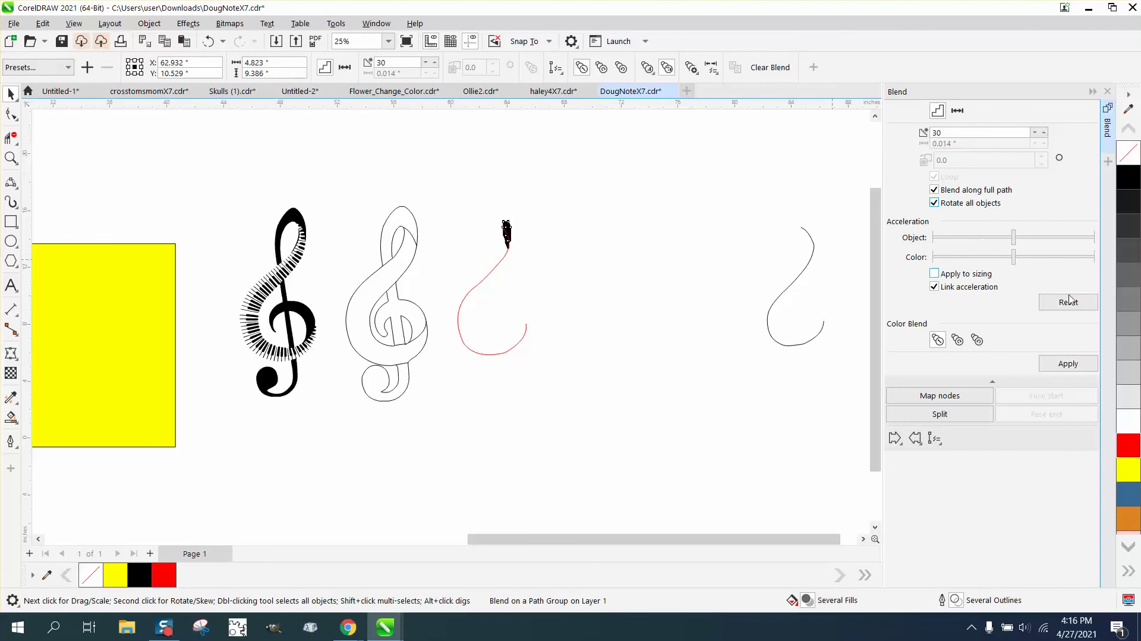
left_click(1075, 365)
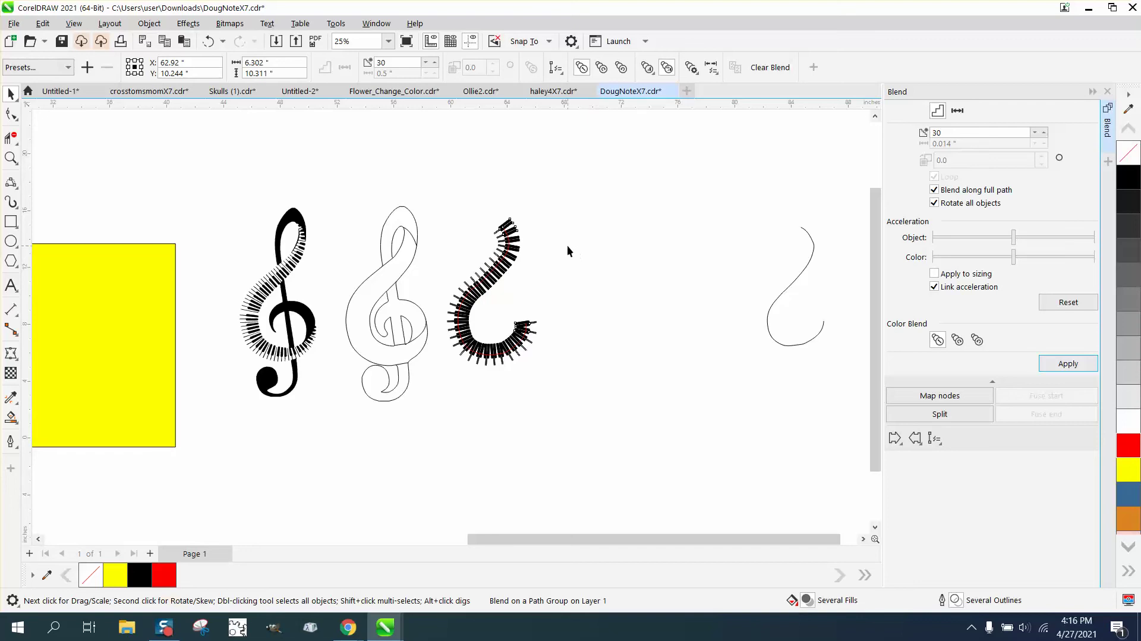
- Break the blend apart with Object > Break Blend Apart and delete the red guide curve
left_click(148, 24)
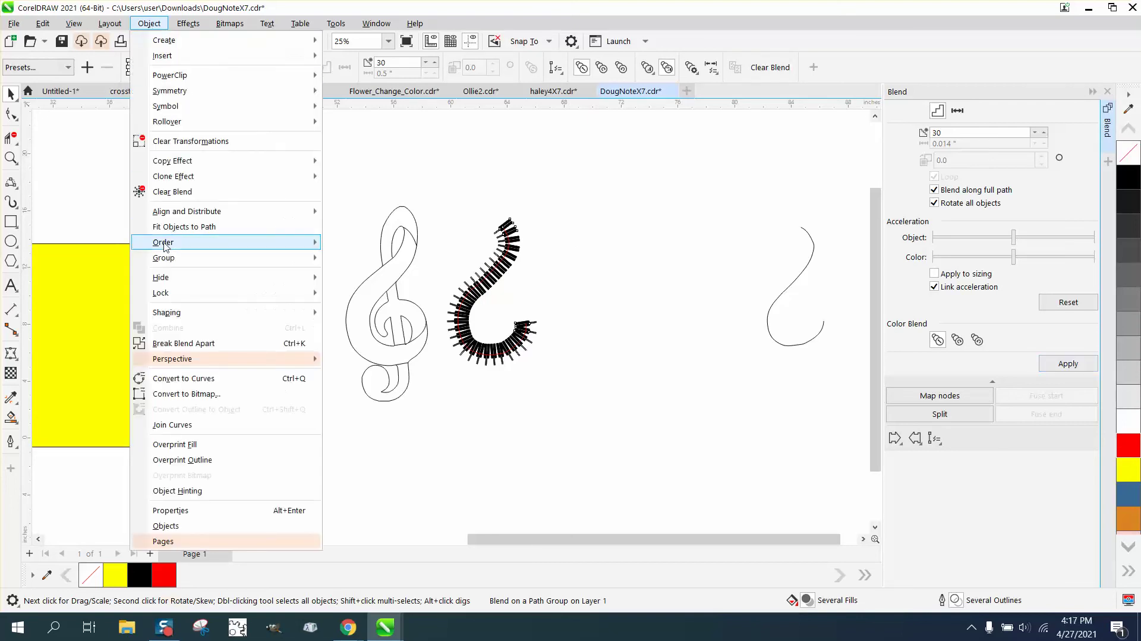
left_click(189, 344)
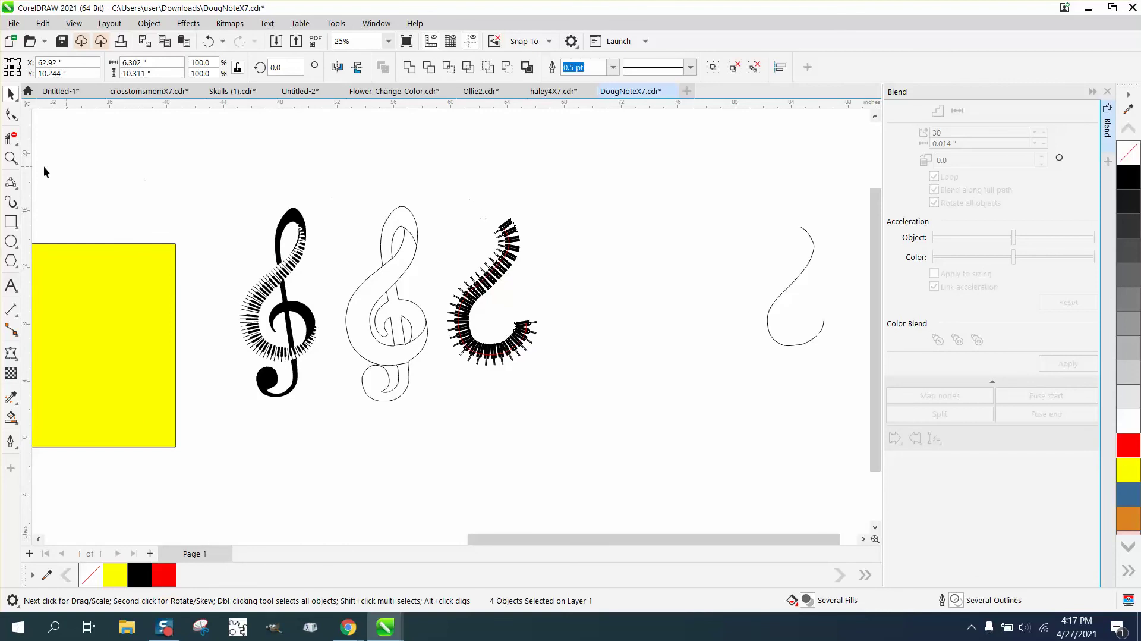
left_click(9, 160)
left_click_drag(485, 216, 559, 258)
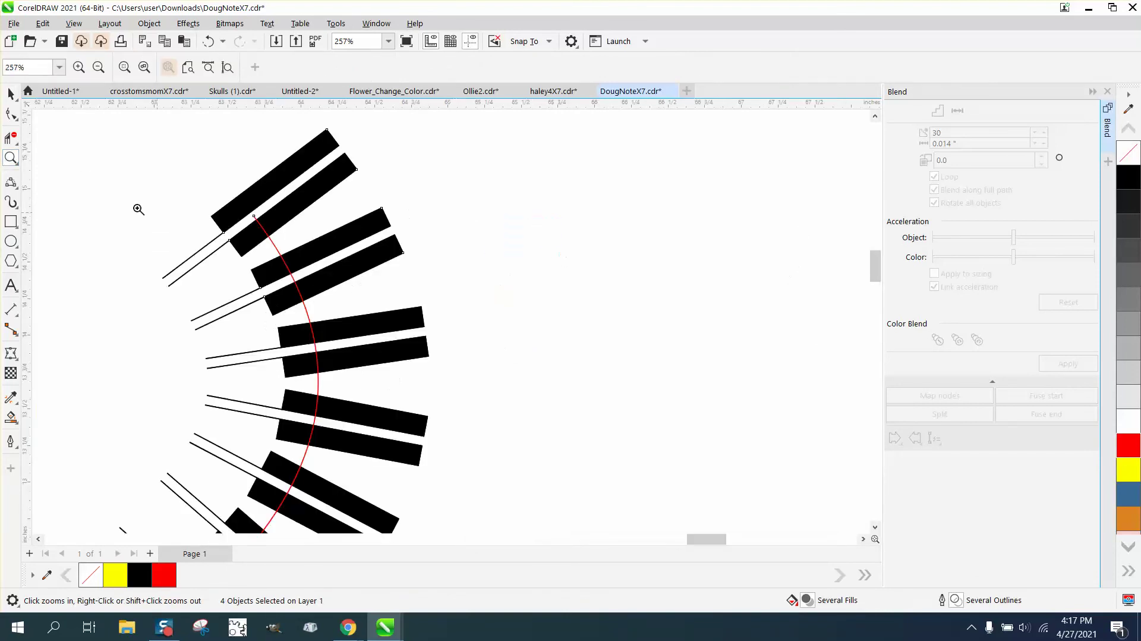
left_click(10, 94)
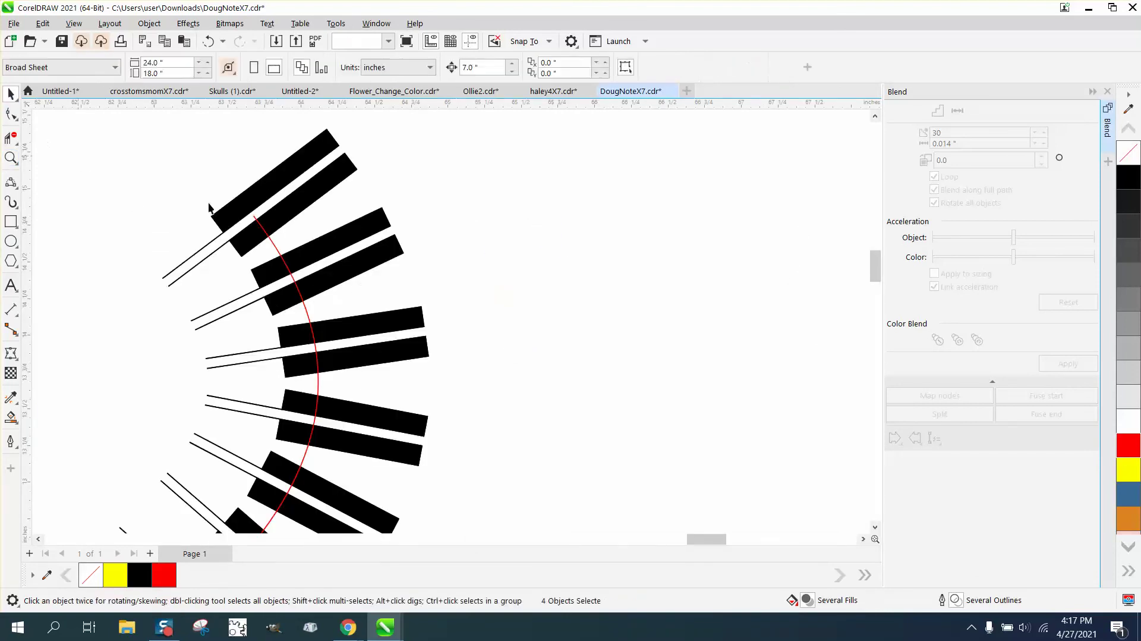
left_click(271, 243)
key("Delete")
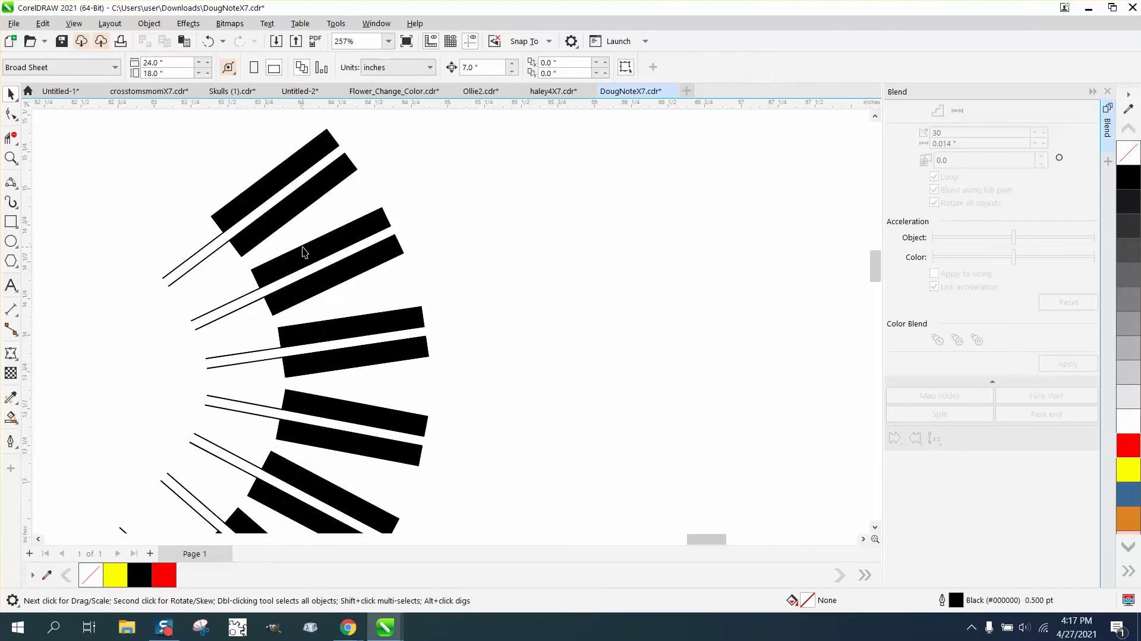
scroll(302, 248, "down", 5)
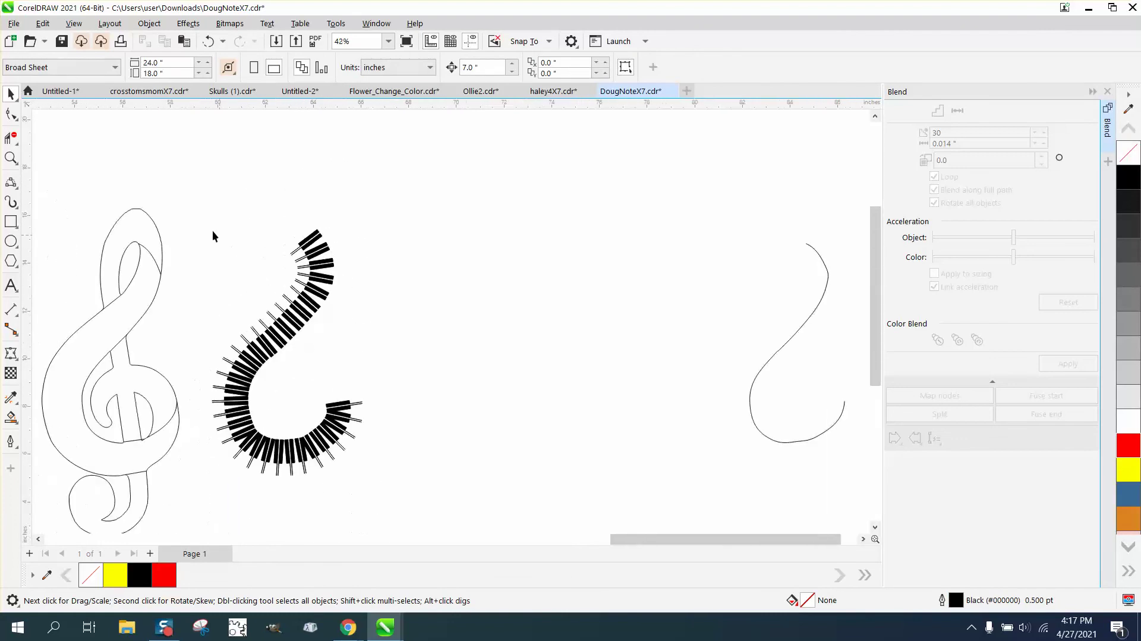
- Group the pieces of the piano-key band into one object
left_click(364, 467)
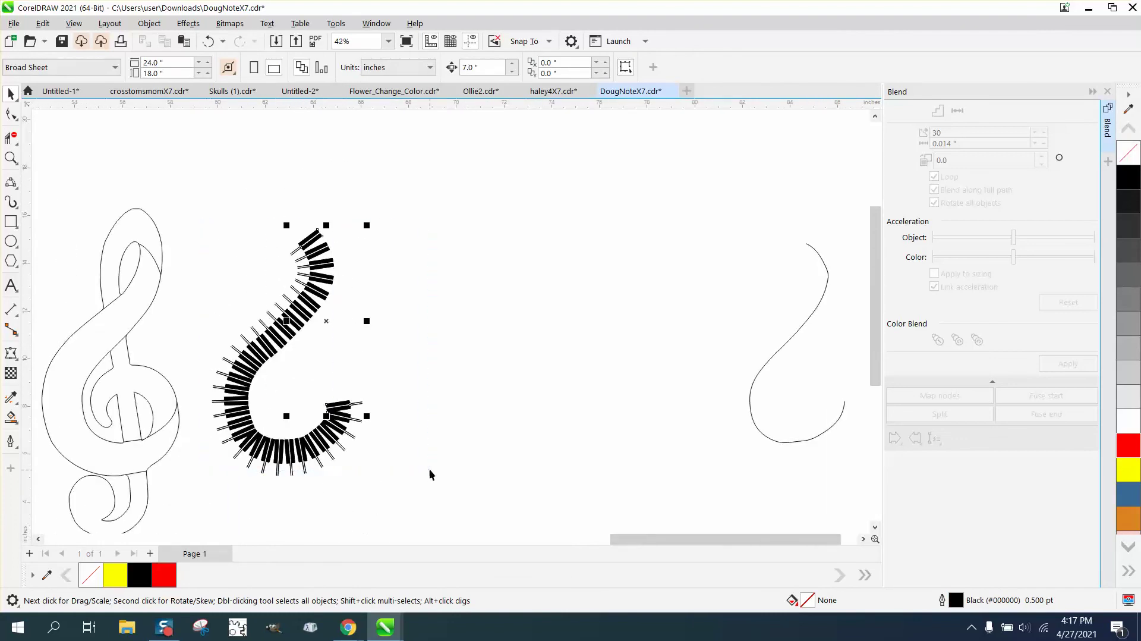
left_click(149, 23)
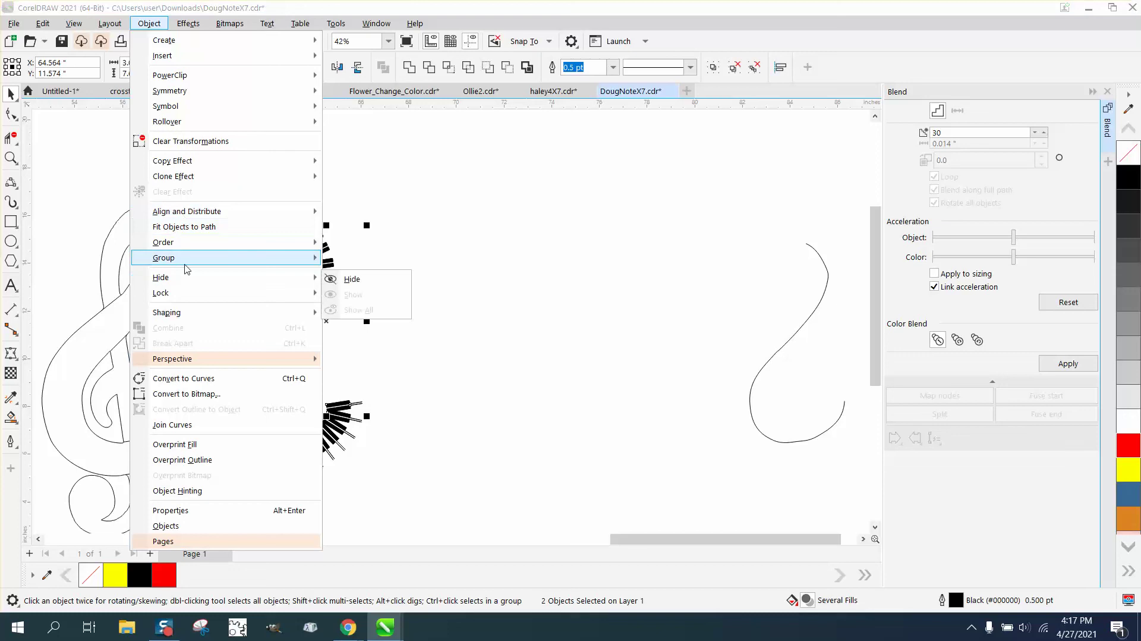
left_click(355, 259)
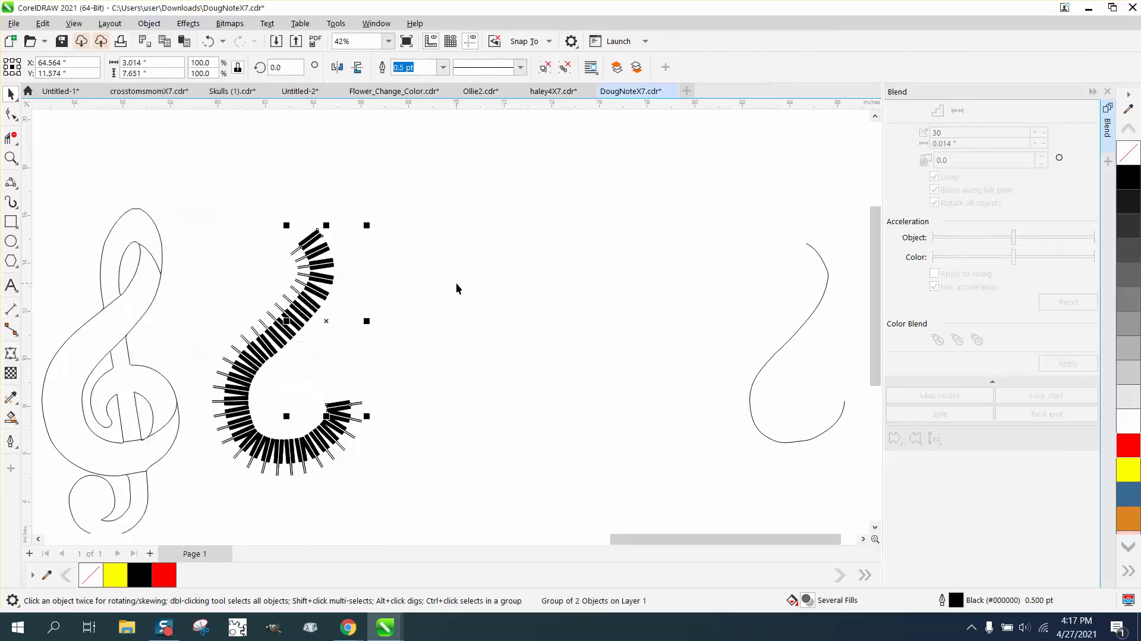
scroll(458, 288, "down", 1)
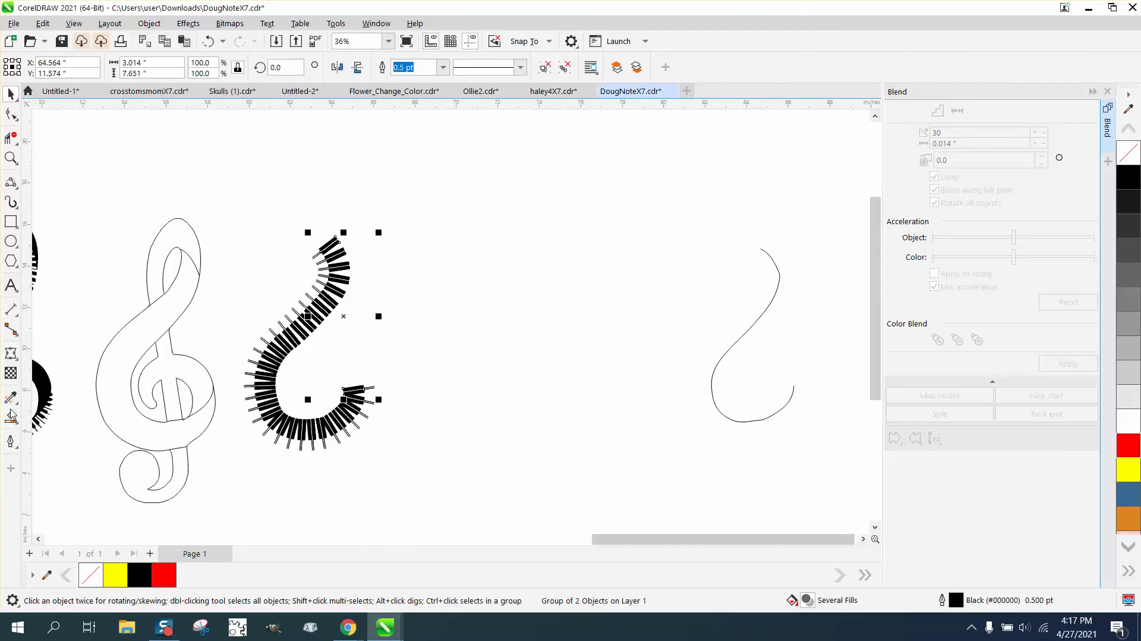
- Smart Fill the clef's curving region, nudge it right, and give it no fill with a black outline
left_click(11, 420)
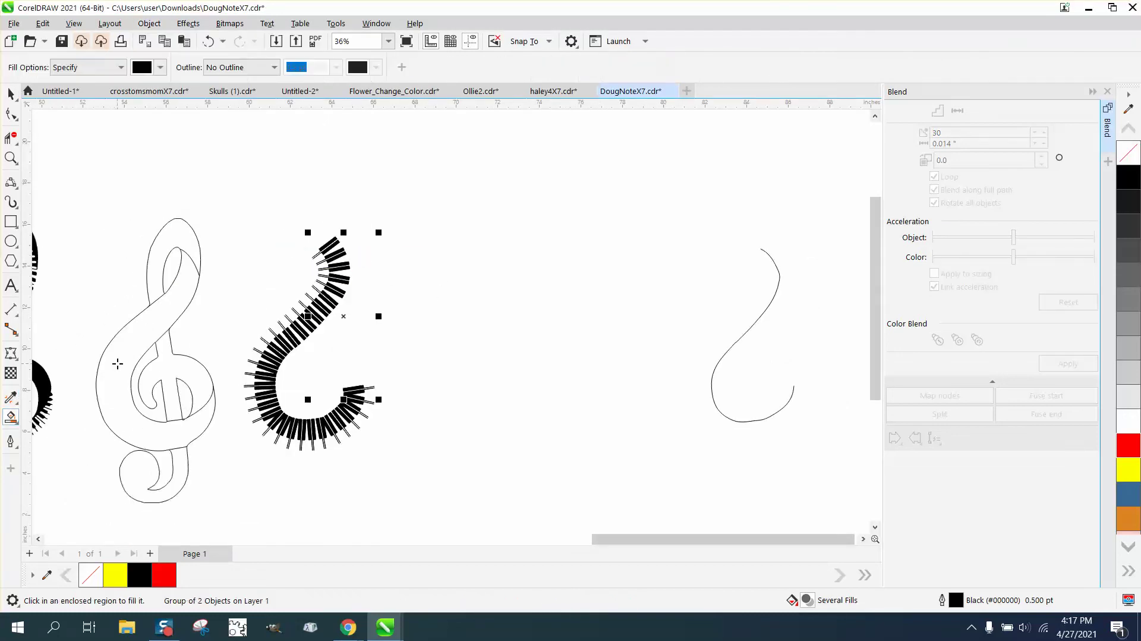
left_click(151, 355)
key("Right")
key("Right")
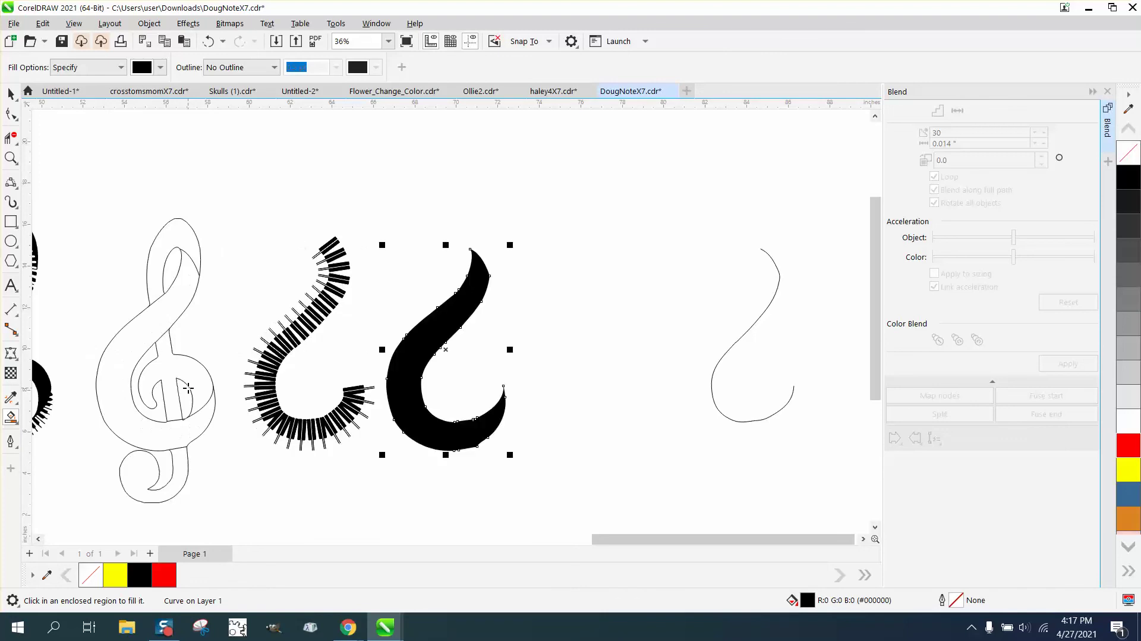
left_click(1128, 153)
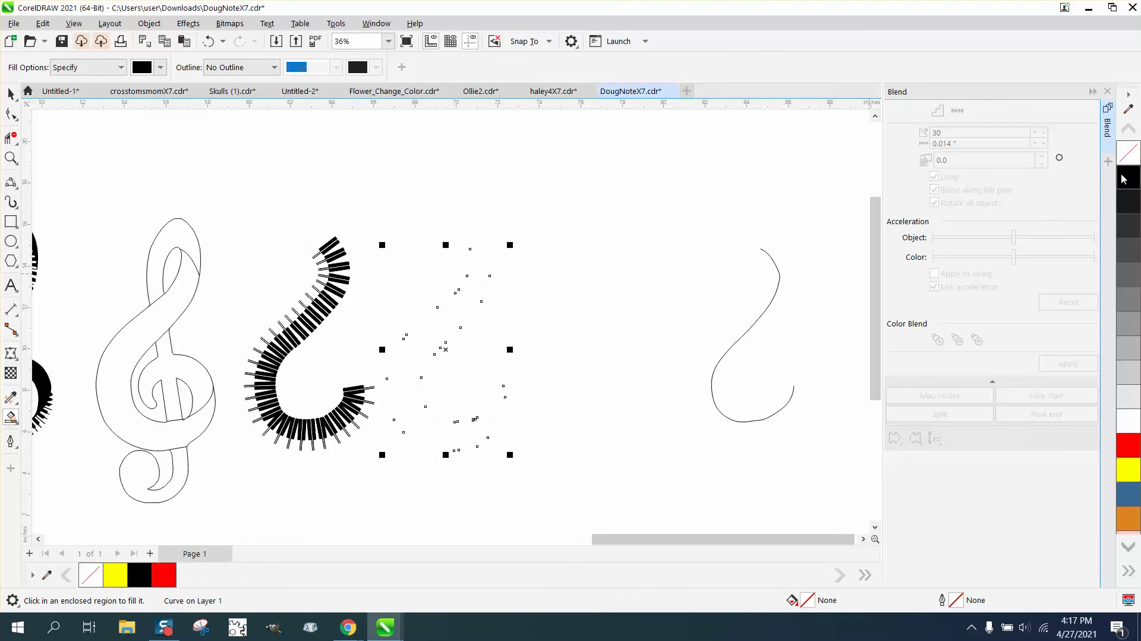
right_click(1129, 177)
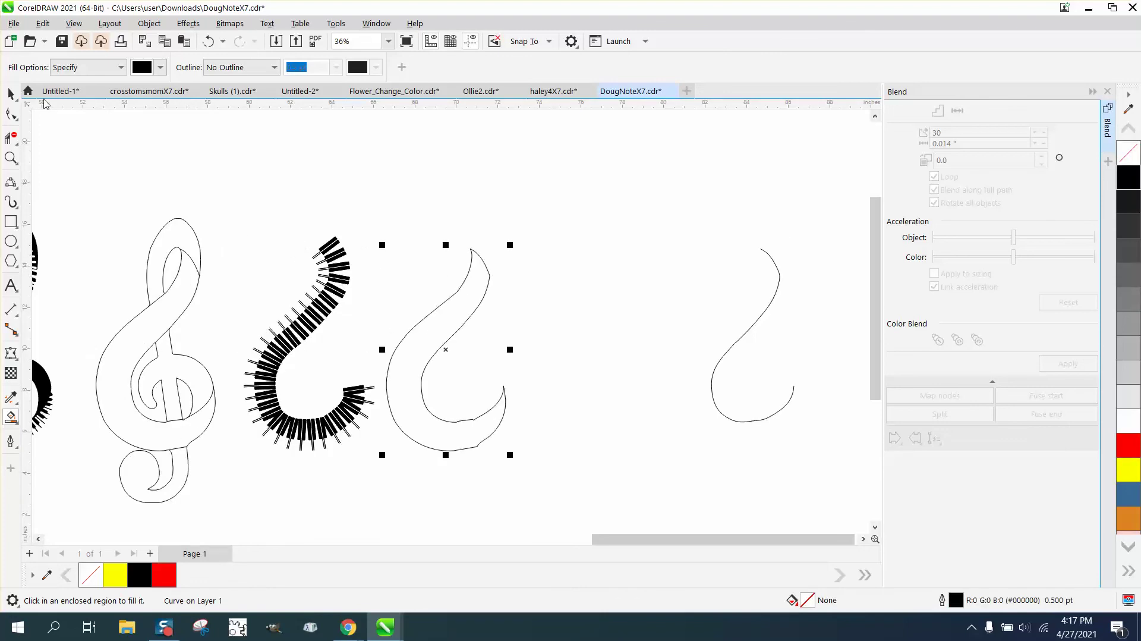
- Regroup the whole key band and test moving it onto the hook shape, undoing the move
left_click(11, 94)
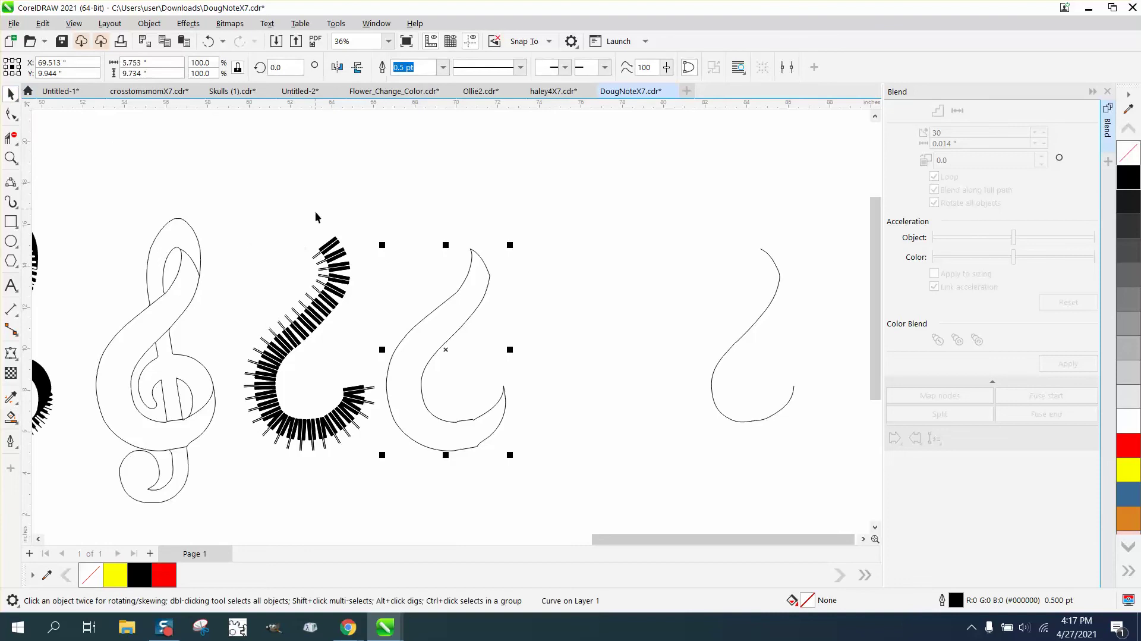
left_click(339, 259)
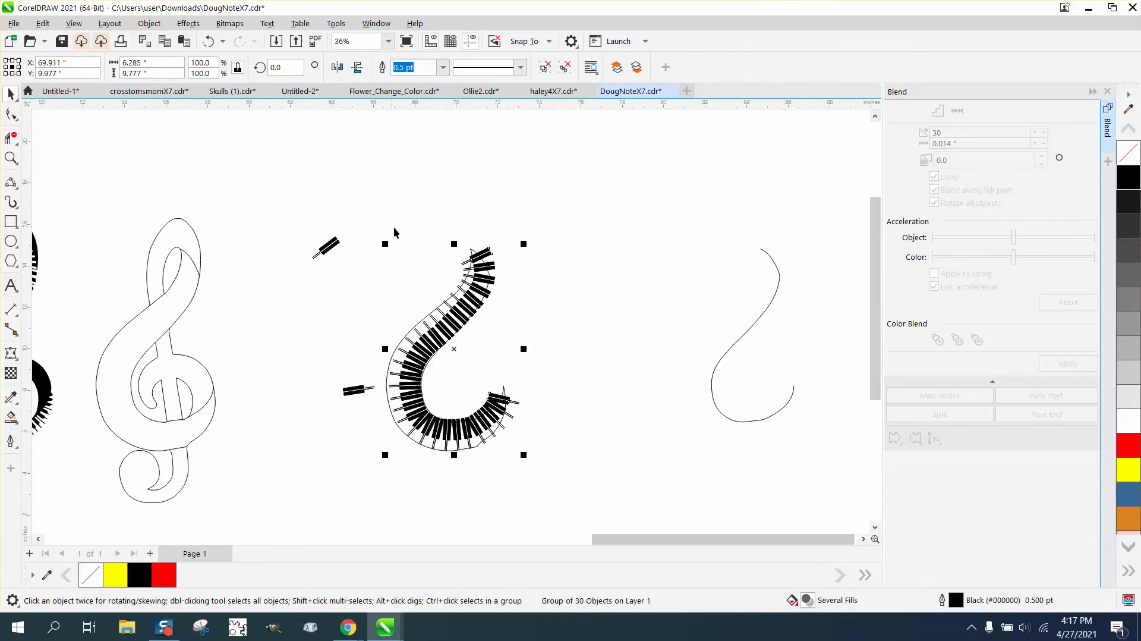
left_click(208, 41)
left_click_drag(242, 178, 384, 490)
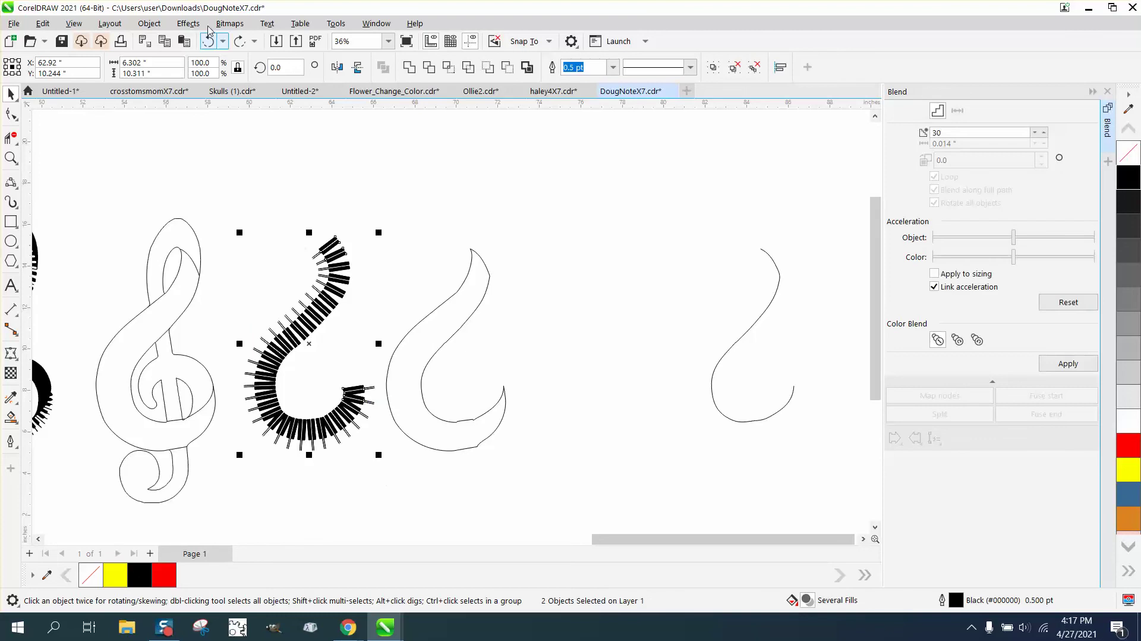
left_click(149, 24)
mouse_move(210, 258)
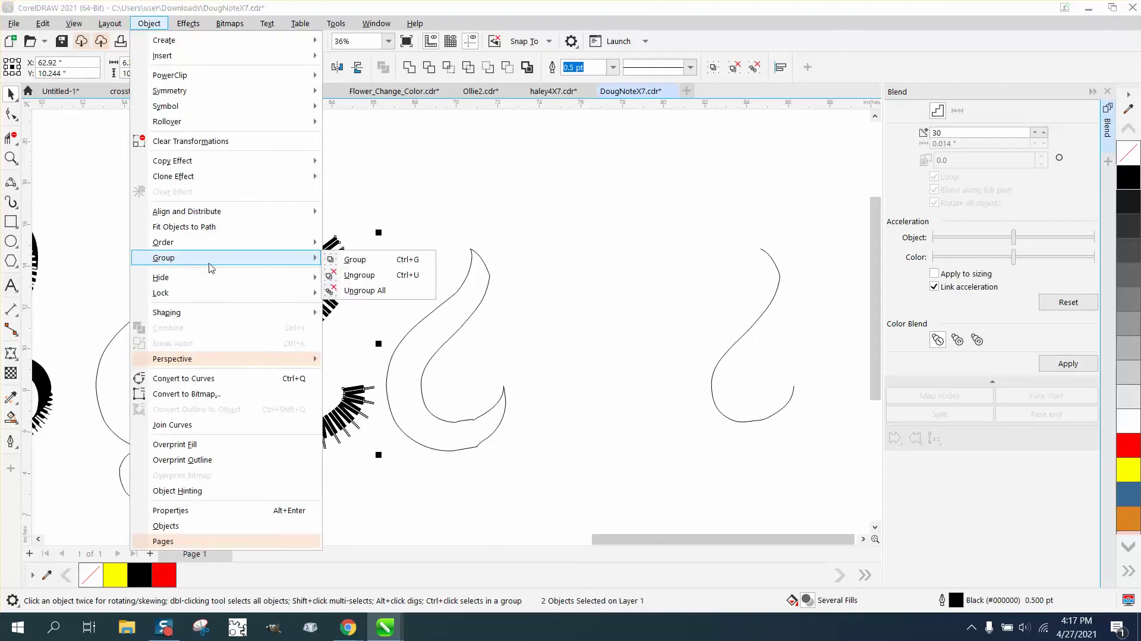
left_click(355, 260)
key("ctrl+r")
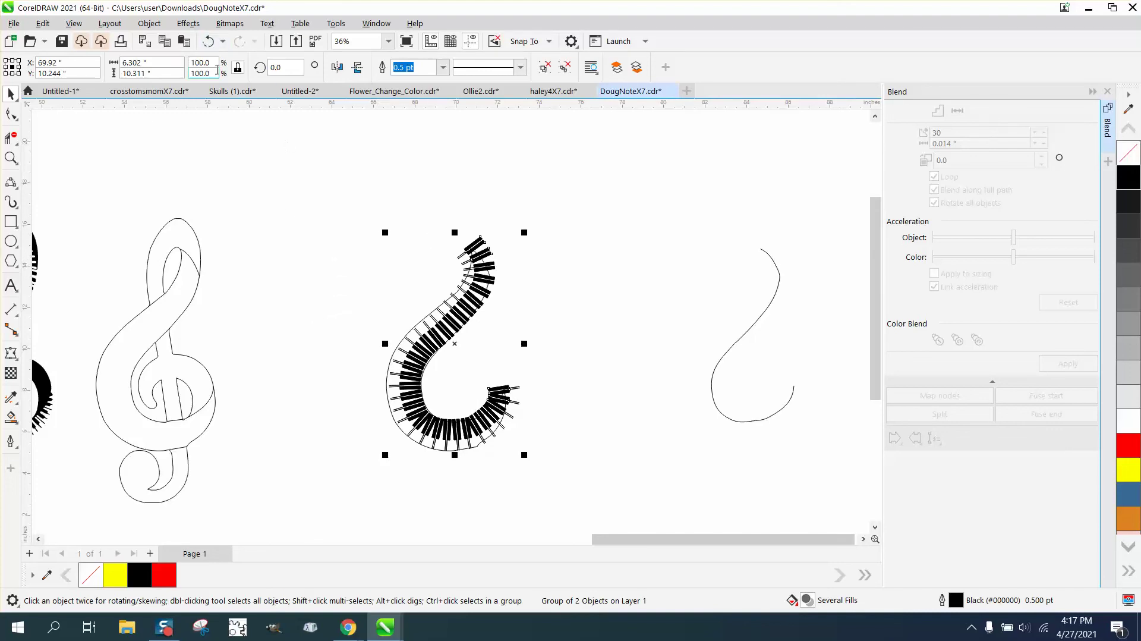
left_click(208, 41)
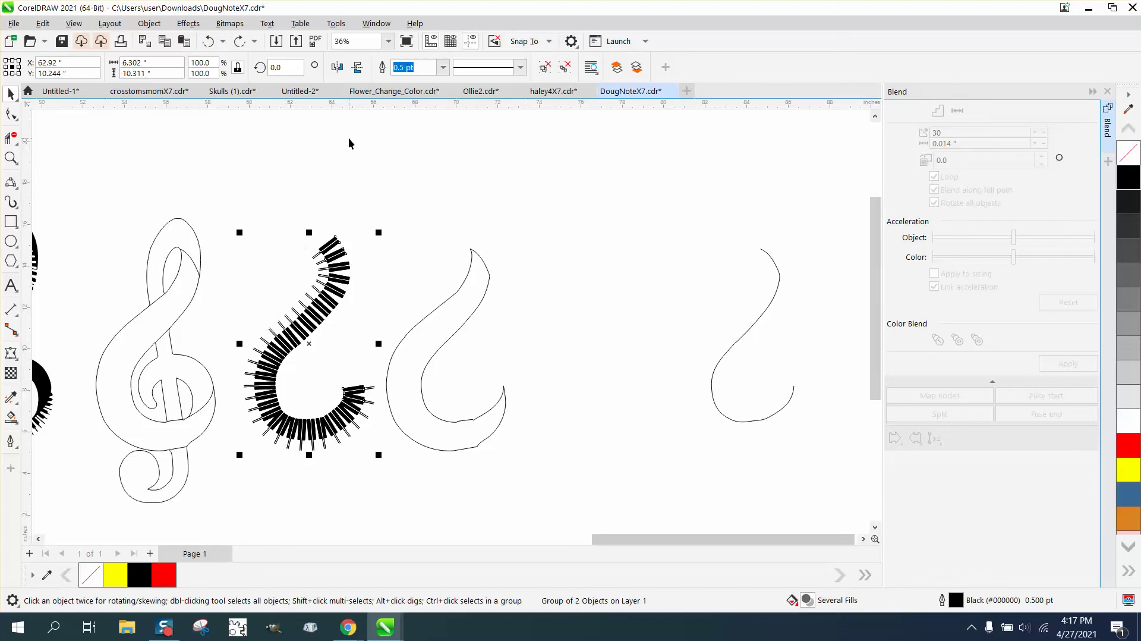
- PowerClip the key band inside the hook curve and reposition the keys within it
left_click(189, 24)
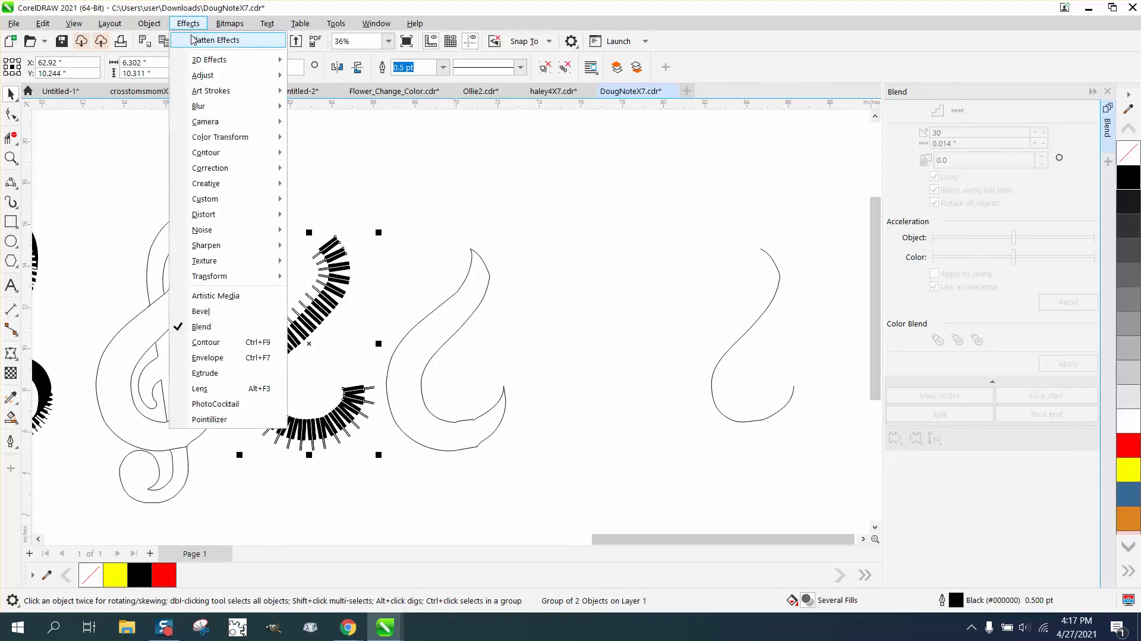
mouse_move(154, 28)
mouse_move(177, 77)
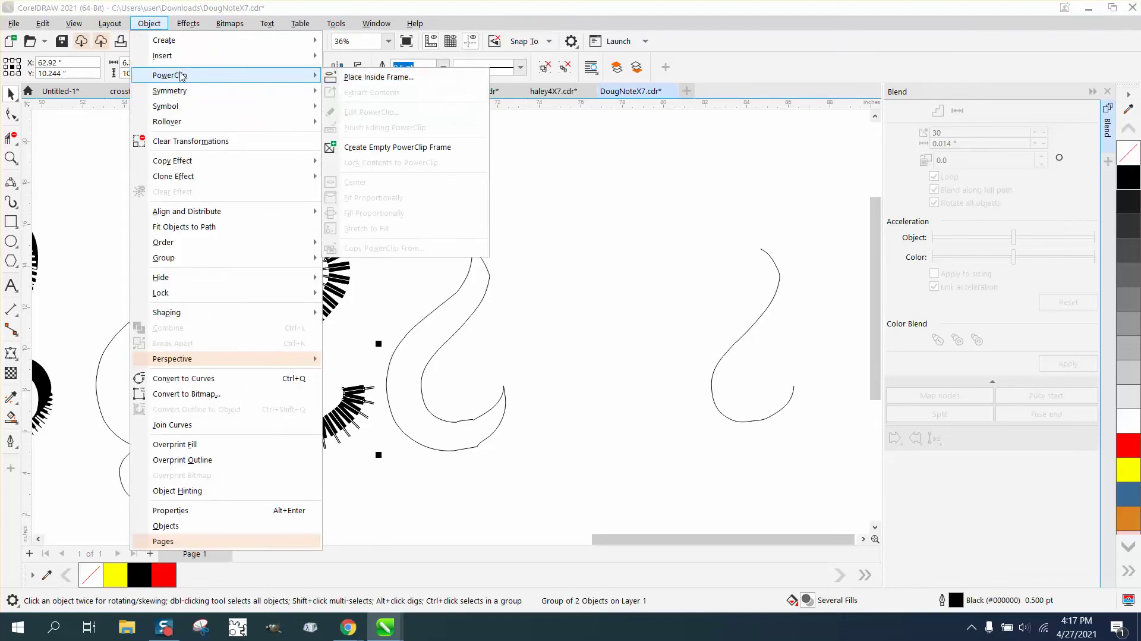
left_click(349, 77)
left_click(455, 305)
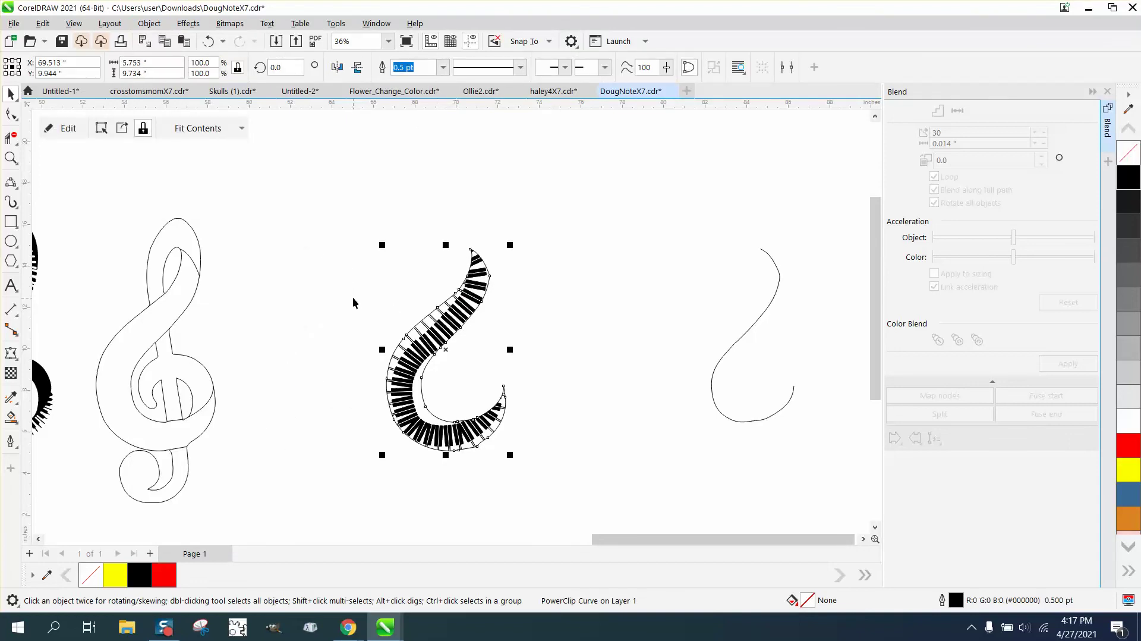
left_click(68, 128)
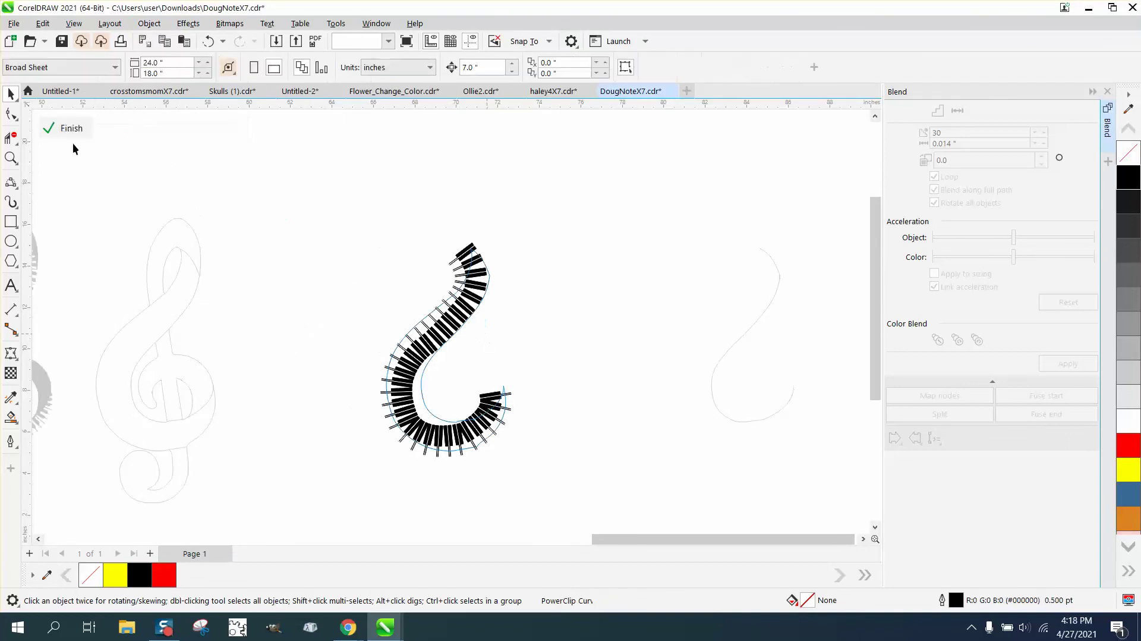
left_click_drag(450, 340, 419, 356)
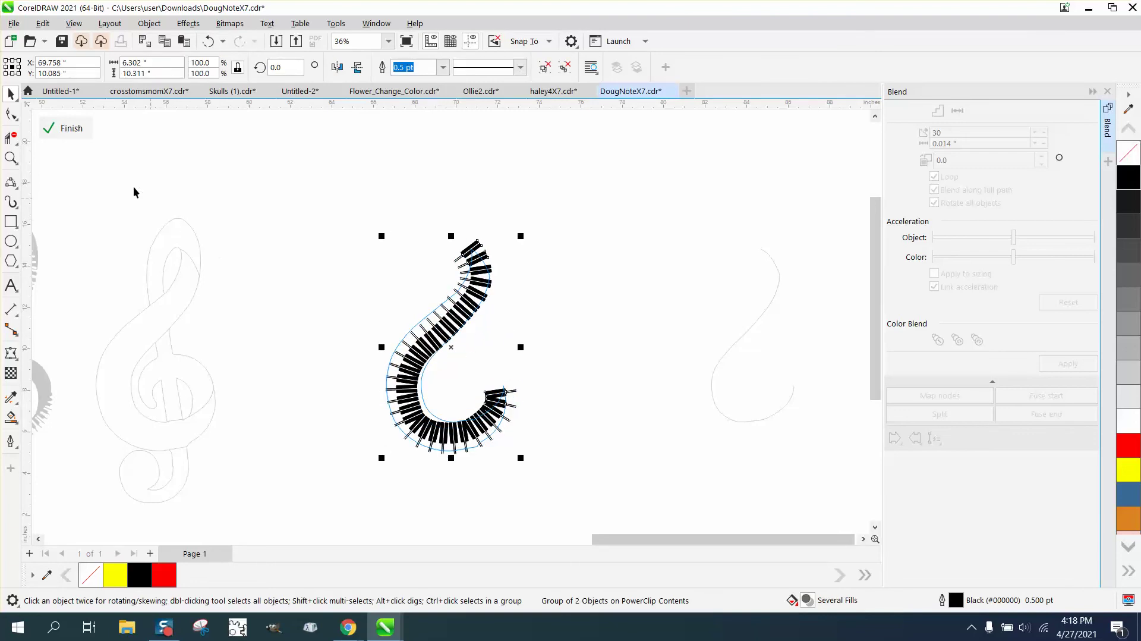
left_click(66, 128)
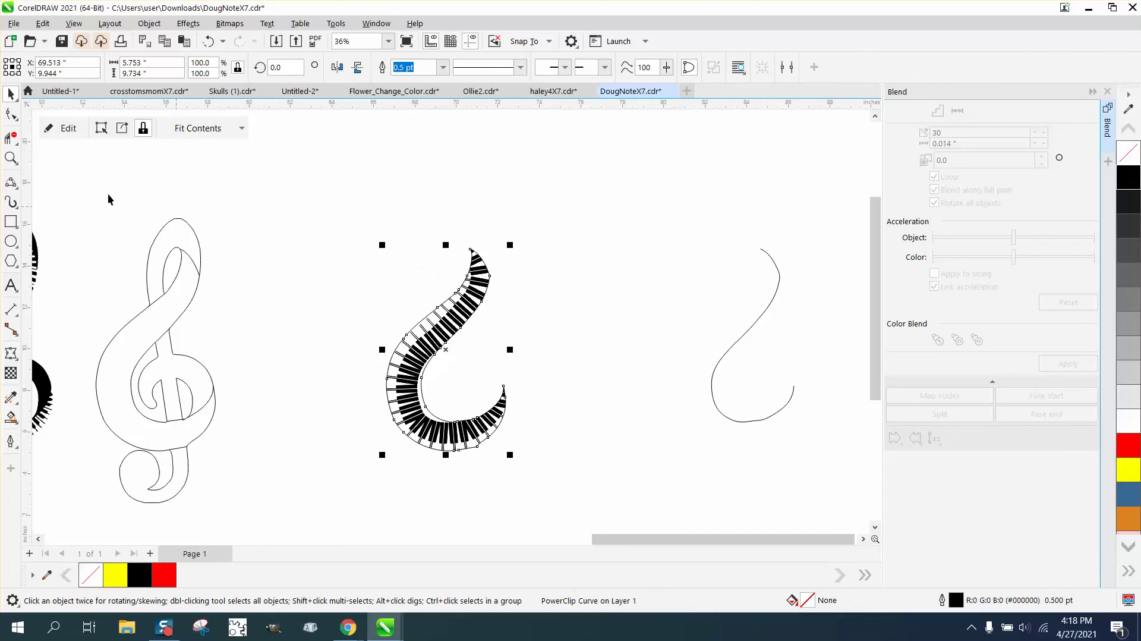
- Remove the clipped hook's outline, nudge it left onto the outlined clef, and zoom in on both clefs
left_click_drag(340, 232, 484, 424)
left_click_drag(587, 473, 589, 474)
left_click(339, 253)
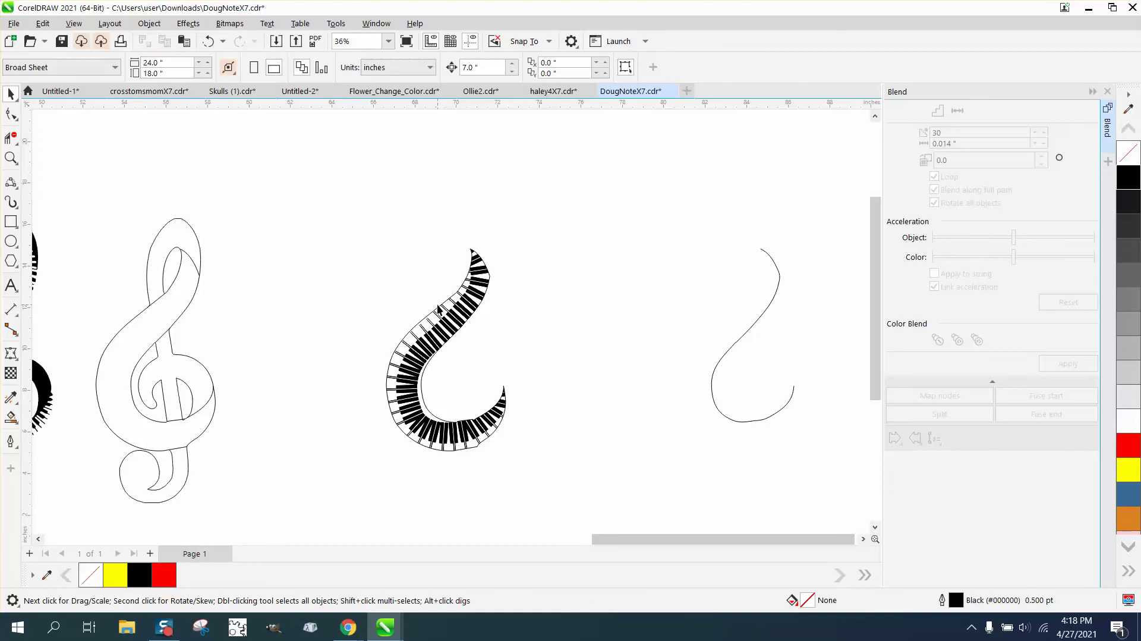
left_click(438, 311)
left_click_drag(438, 311, 405, 296)
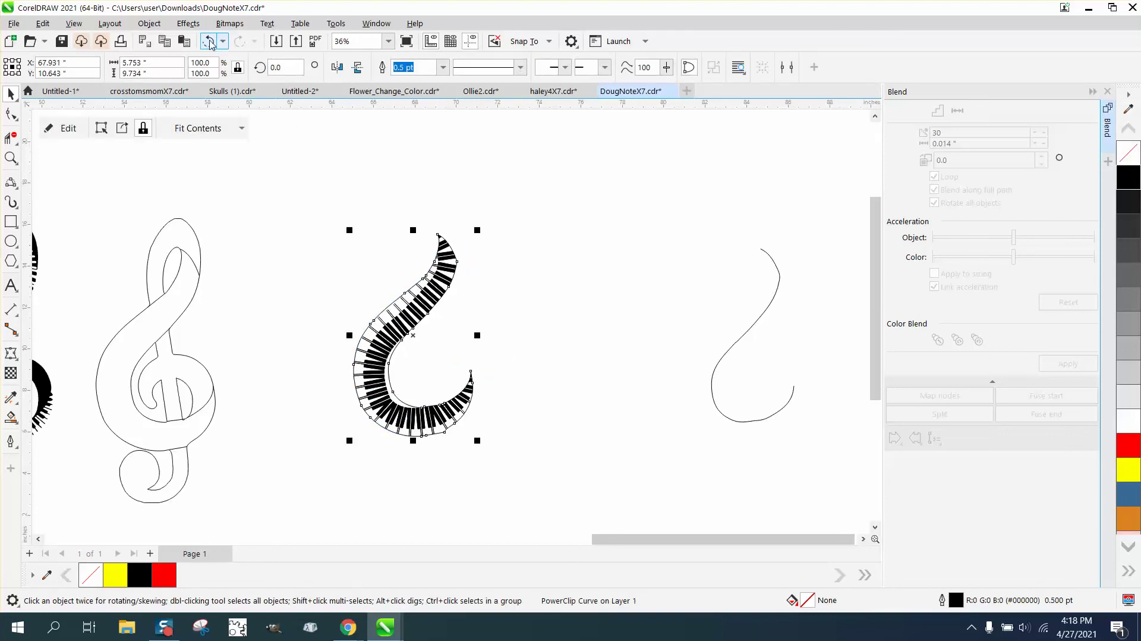
left_click(208, 41)
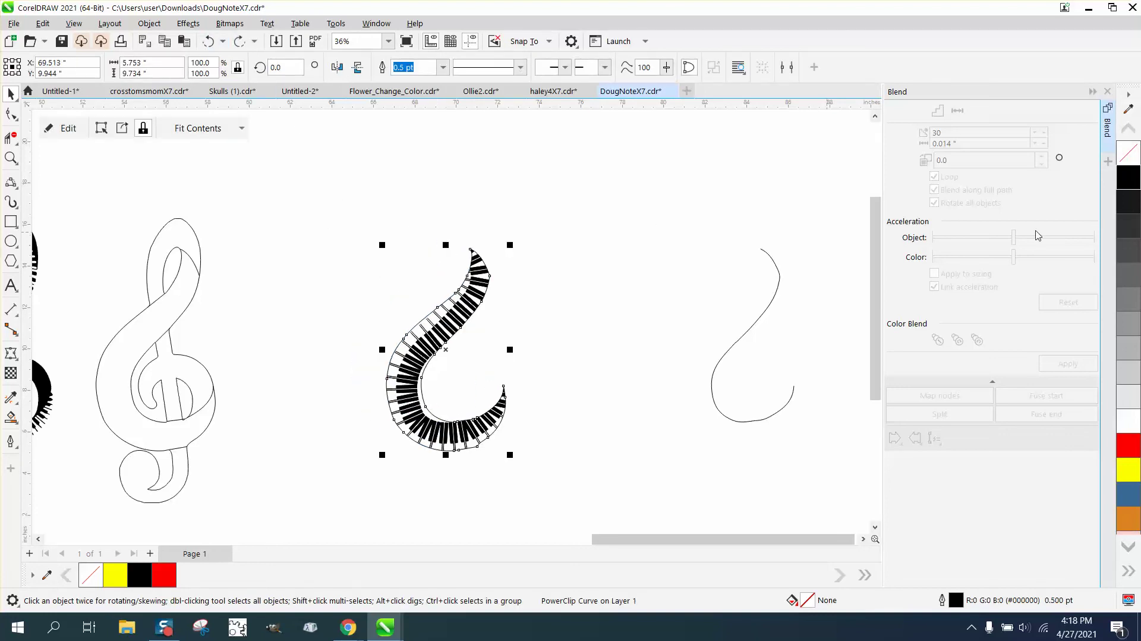
right_click(1135, 161)
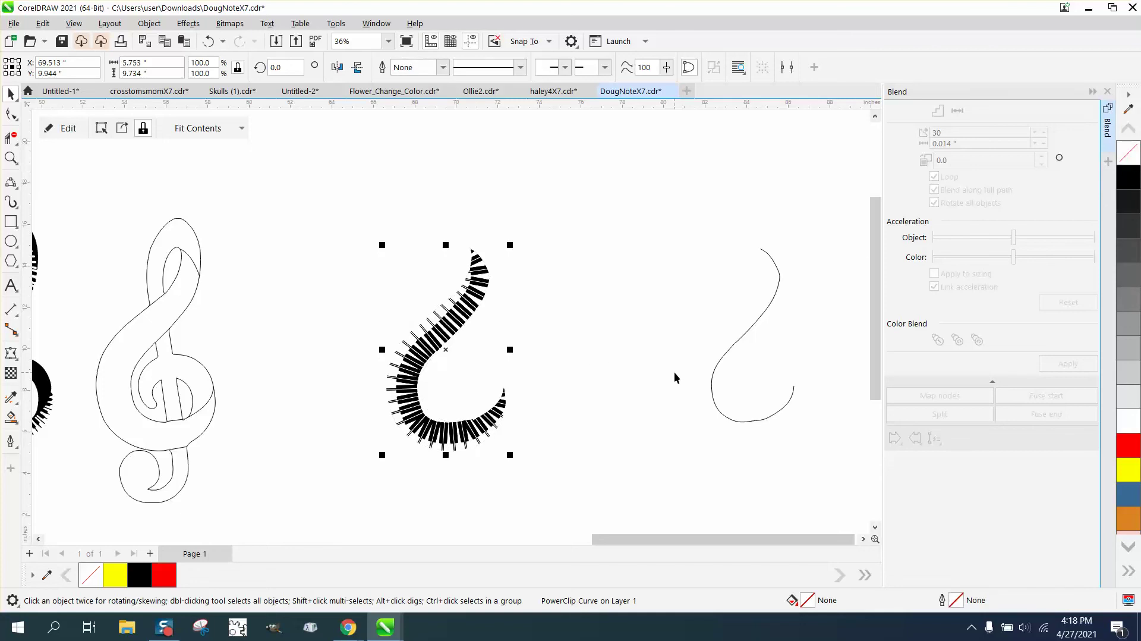
key("Left")
key("Left")
scroll(700, 342, "down", 1)
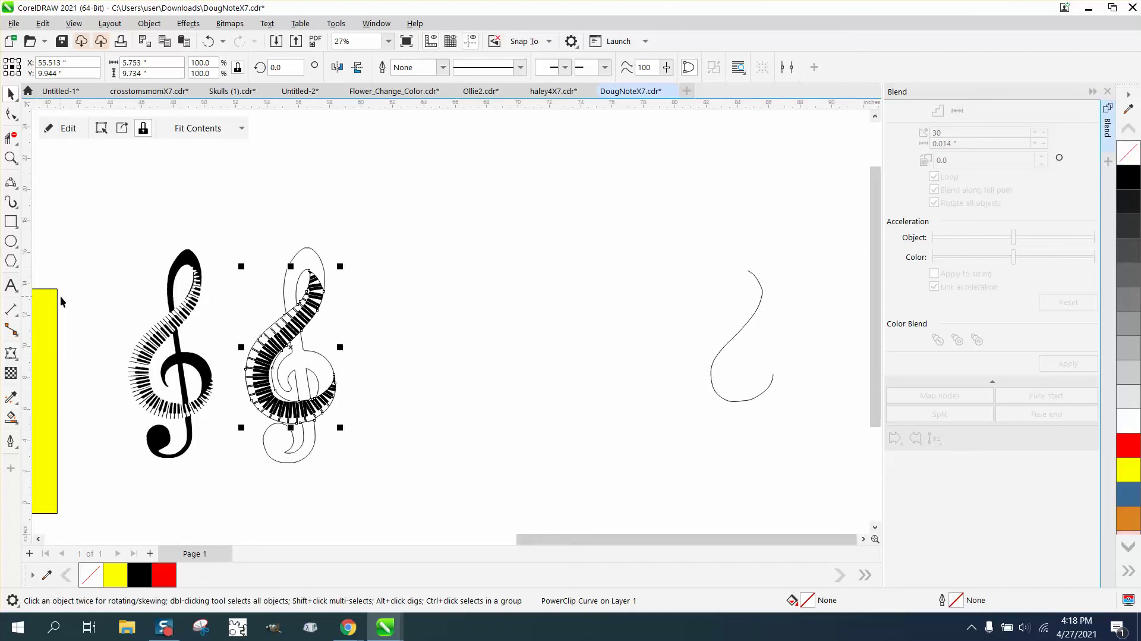
left_click(11, 157)
left_click_drag(212, 230, 416, 458)
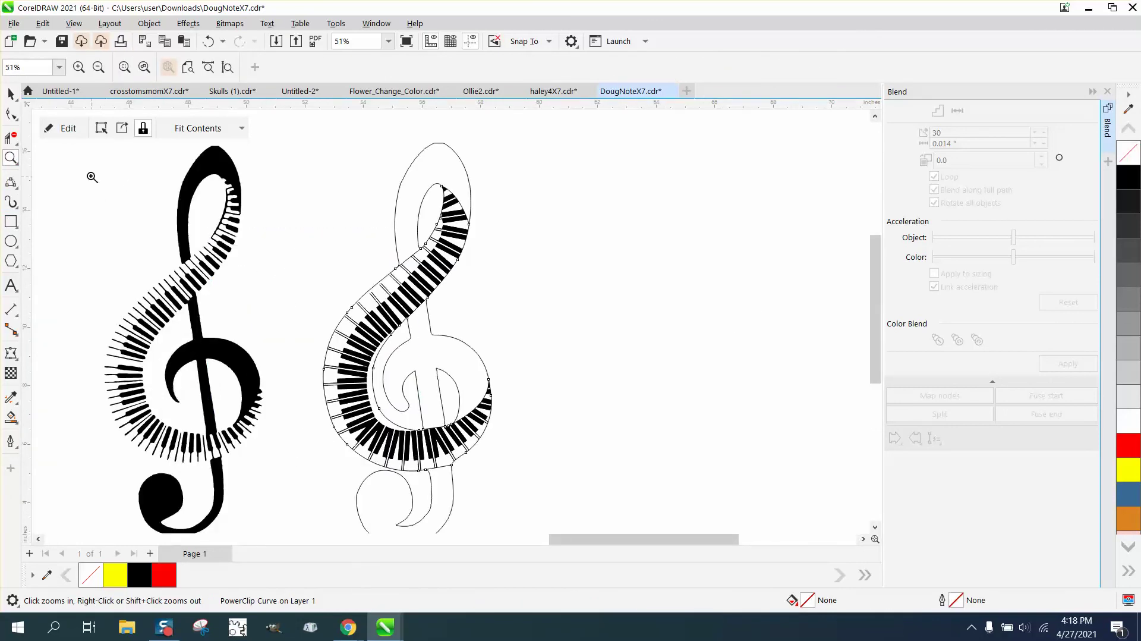
- Smart Fill the clef's bottom, middle body and top loop regions in black
left_click(10, 94)
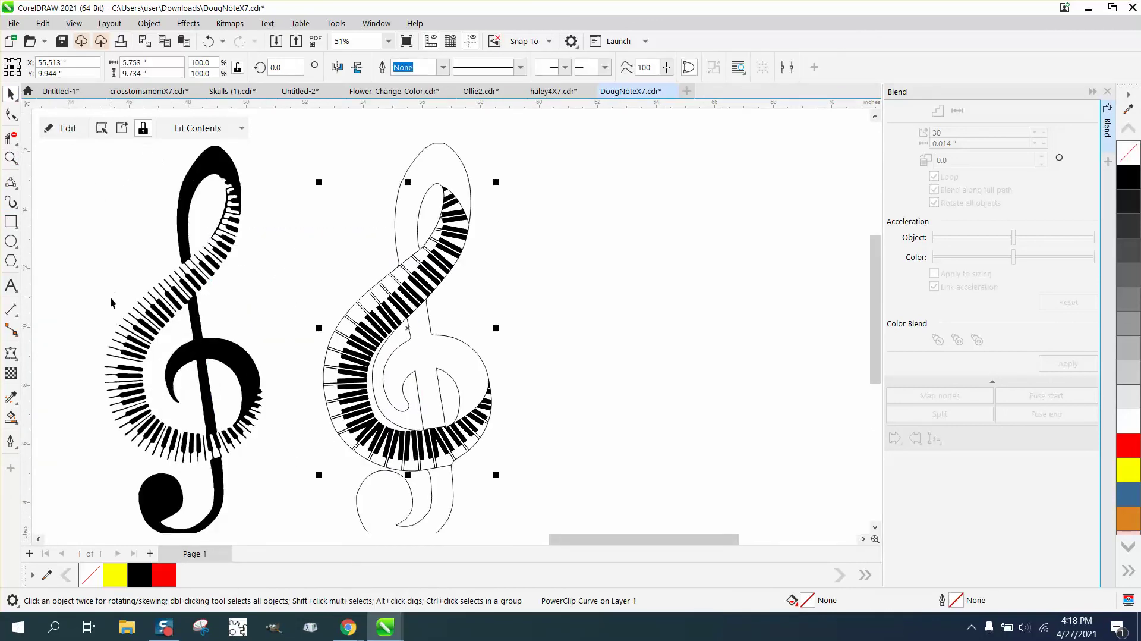
left_click(11, 417)
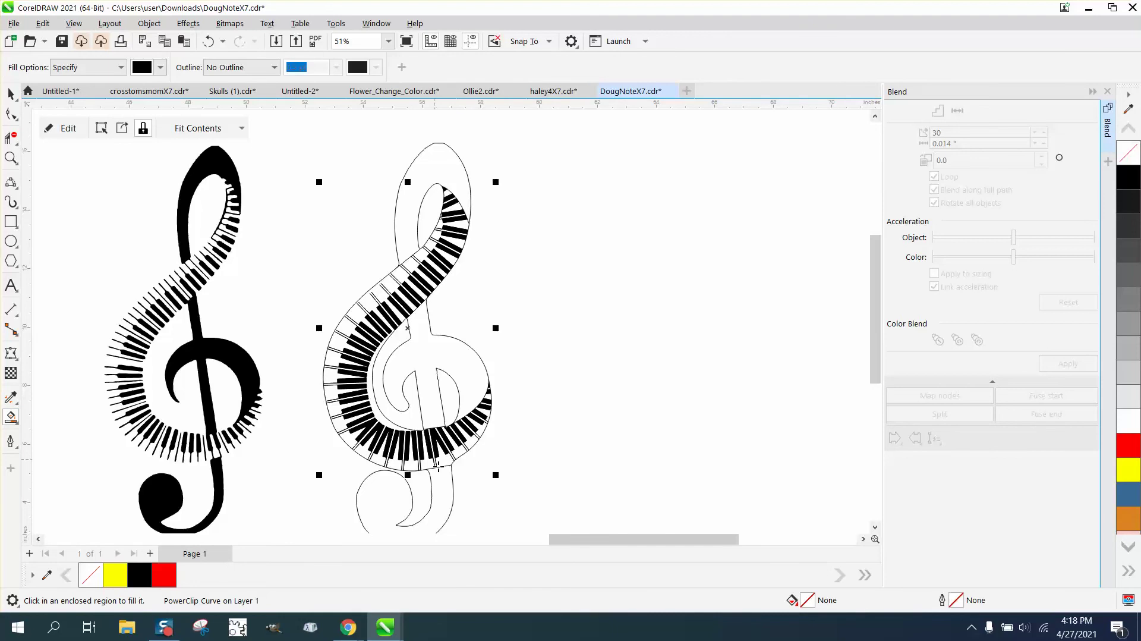
left_click(445, 495)
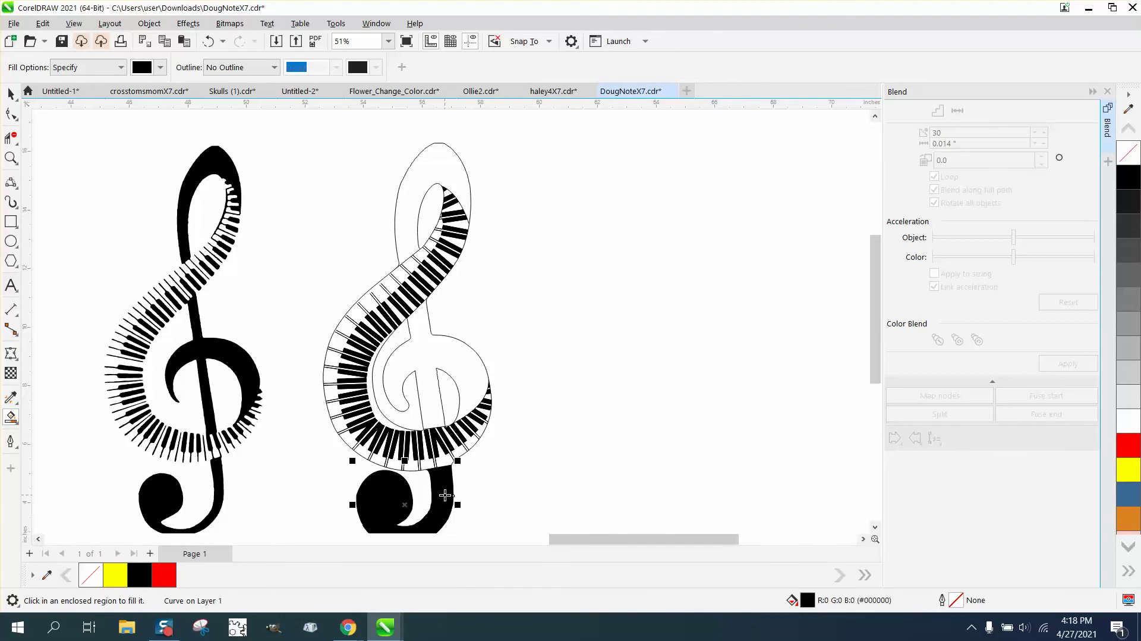
left_click(421, 383)
left_click(421, 172)
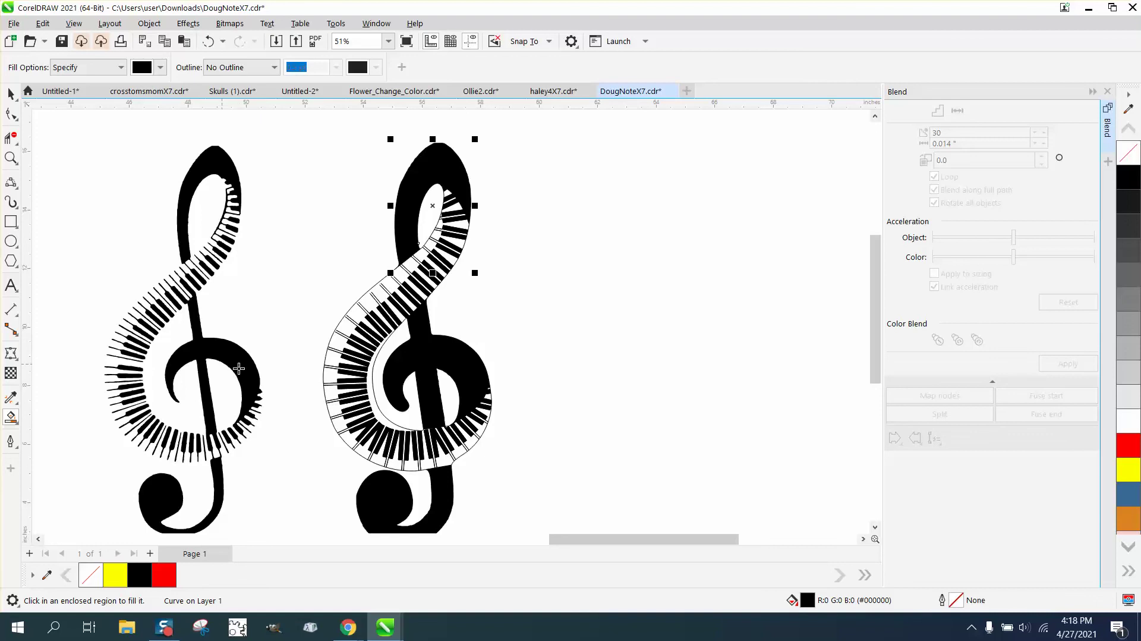
scroll(359, 366, "down", 1)
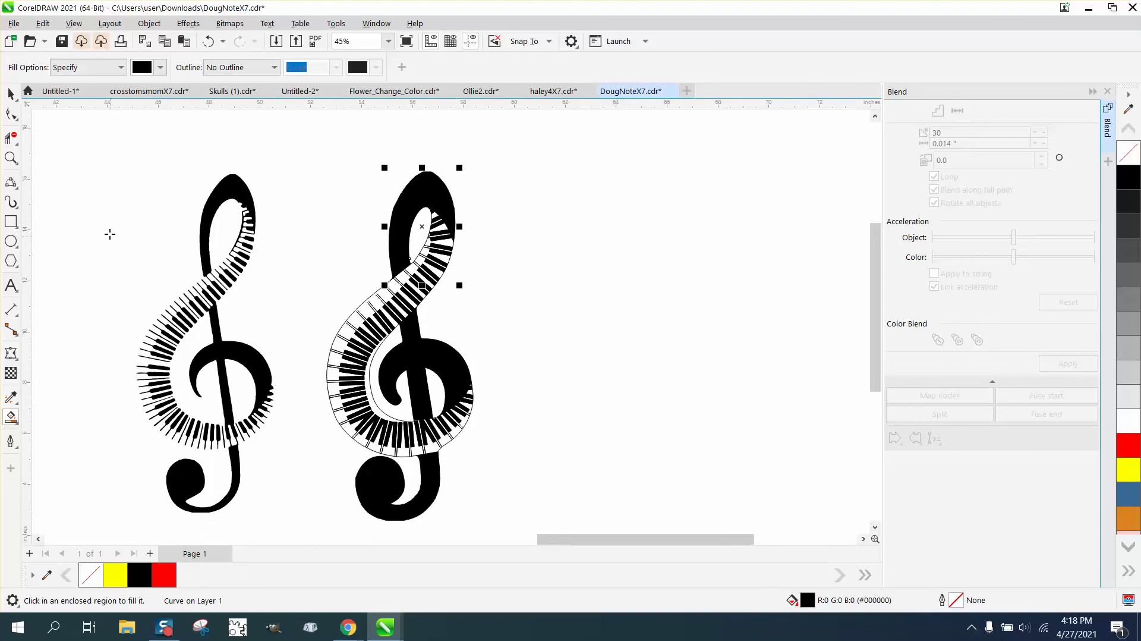
- Marquee-select the right clef and set its outlines to no colour
left_click(11, 94)
left_click(498, 250)
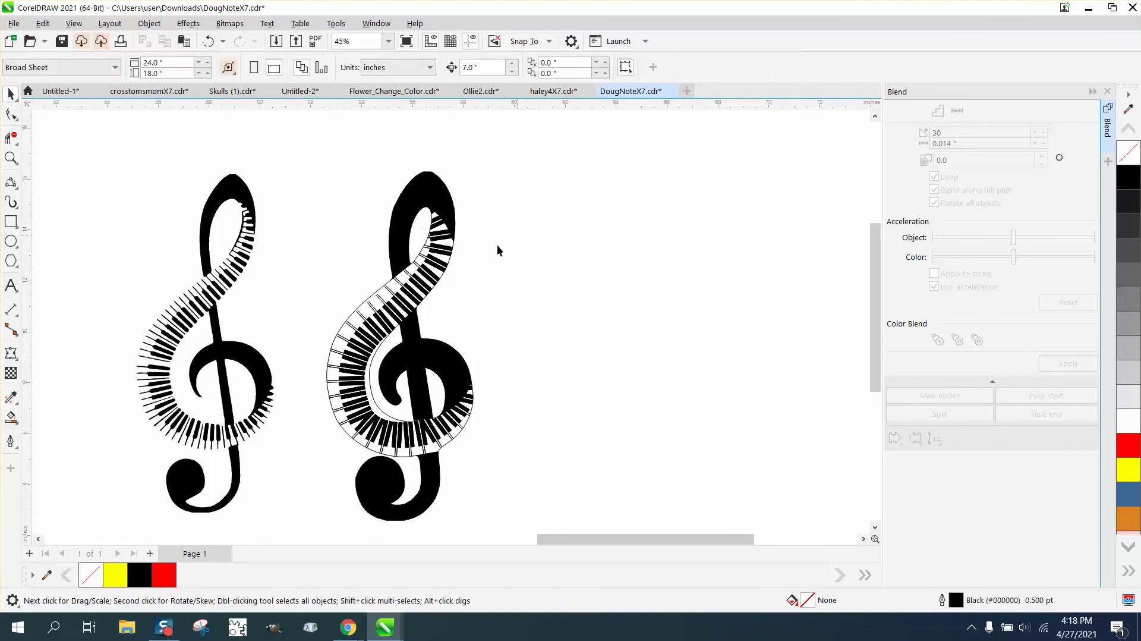
left_click(391, 284)
left_click_drag(317, 152, 542, 522)
scroll(545, 528, "down", 1)
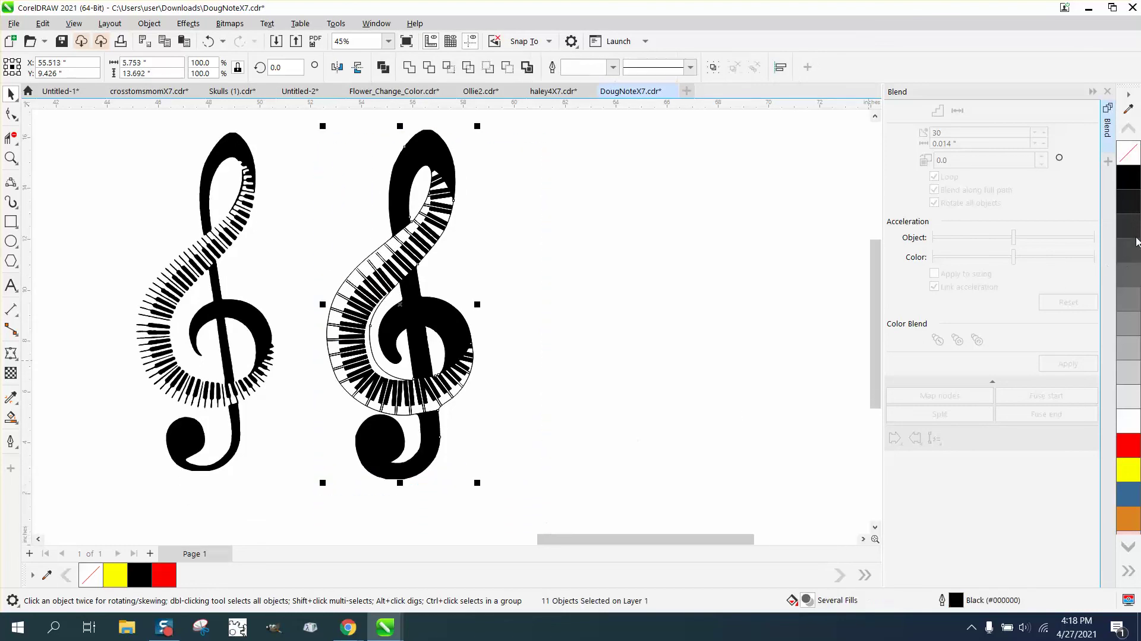
right_click(1132, 160)
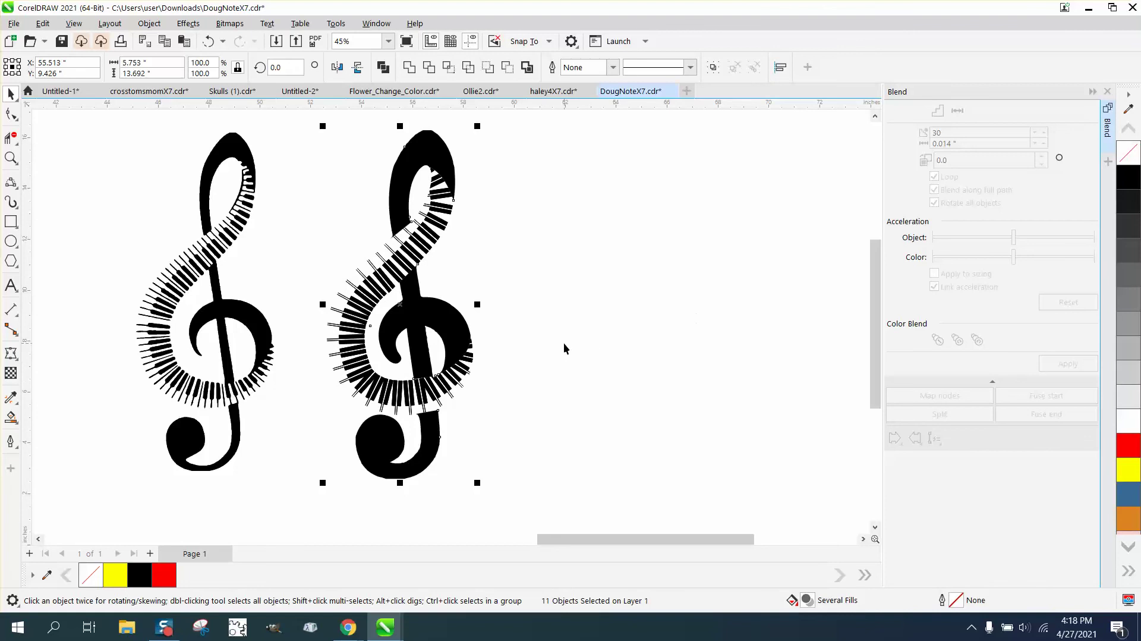
scroll(325, 361, "down", 1)
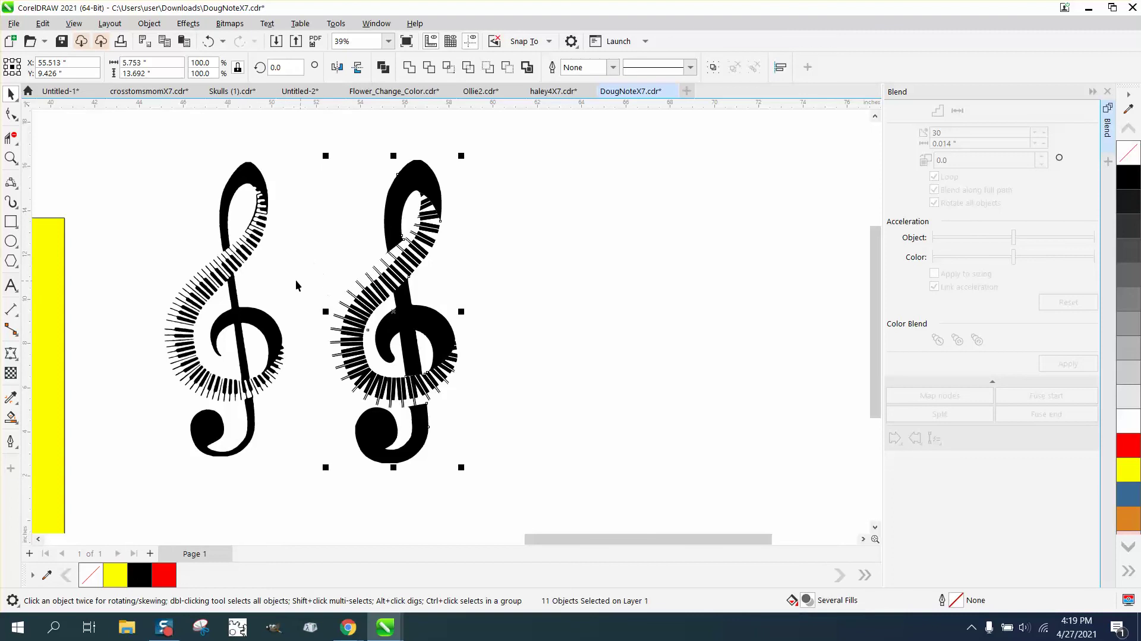
- Zoom in closely on the left clef's keys, then zoom back out to compare the two clefs
left_click(11, 158)
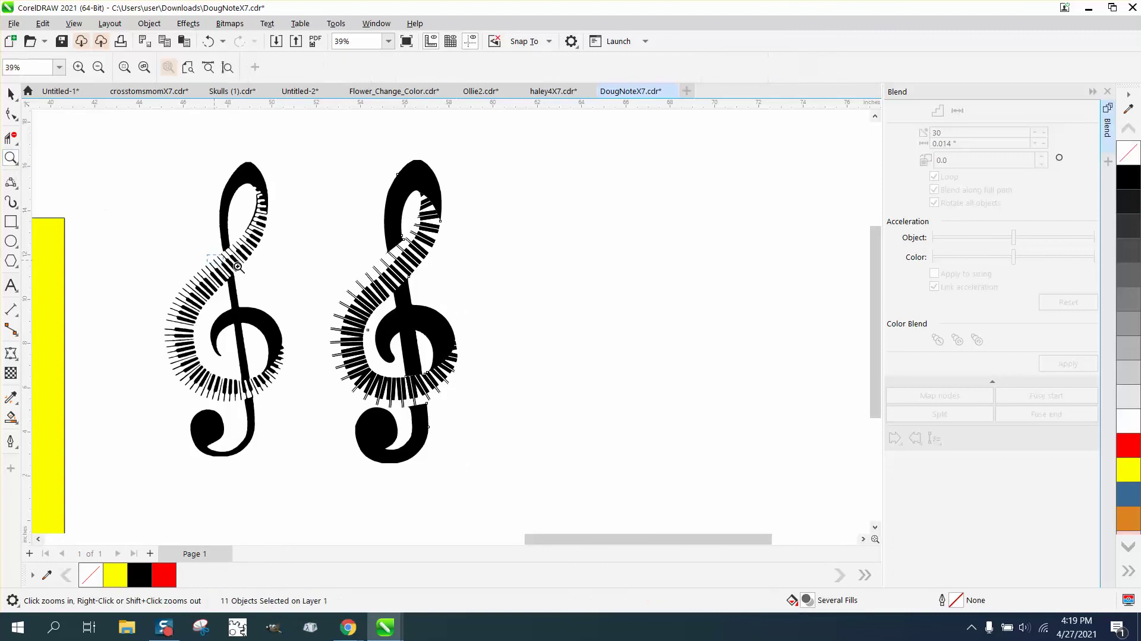
left_click_drag(235, 266, 306, 276)
scroll(297, 288, "down", 1)
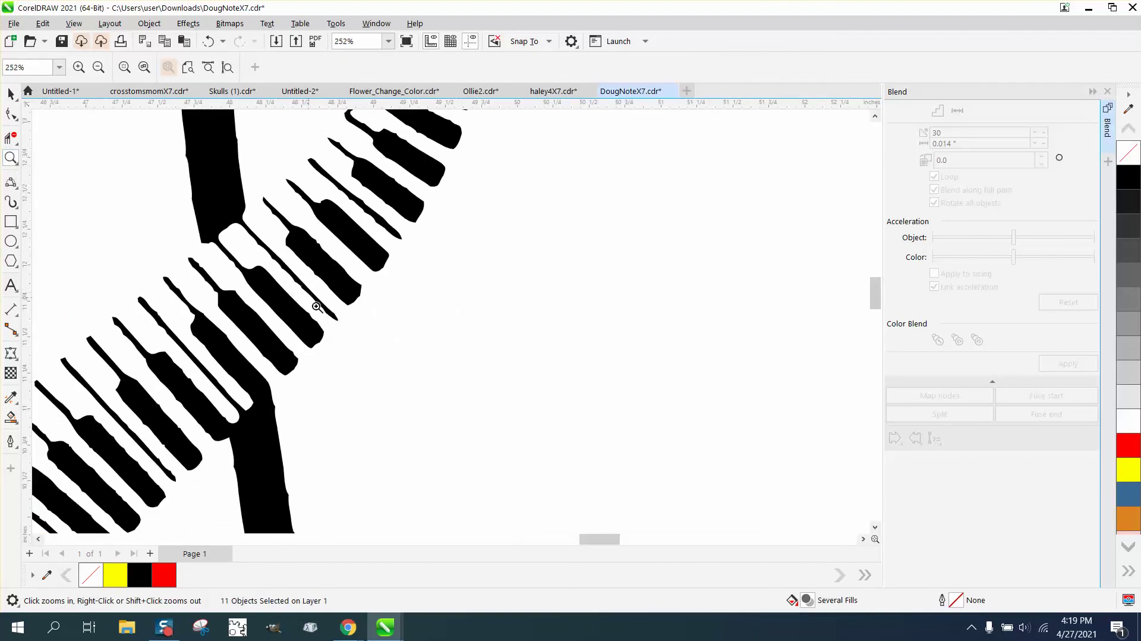
scroll(228, 371, "down", 1)
scroll(315, 355, "down", 4)
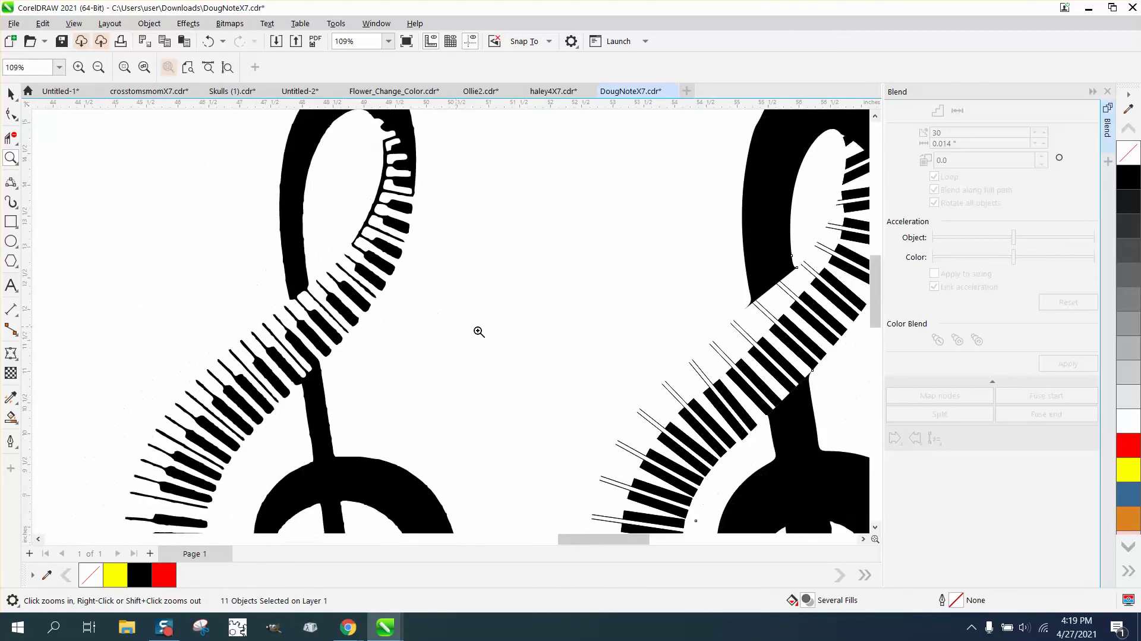
scroll(529, 346, "down", 3)
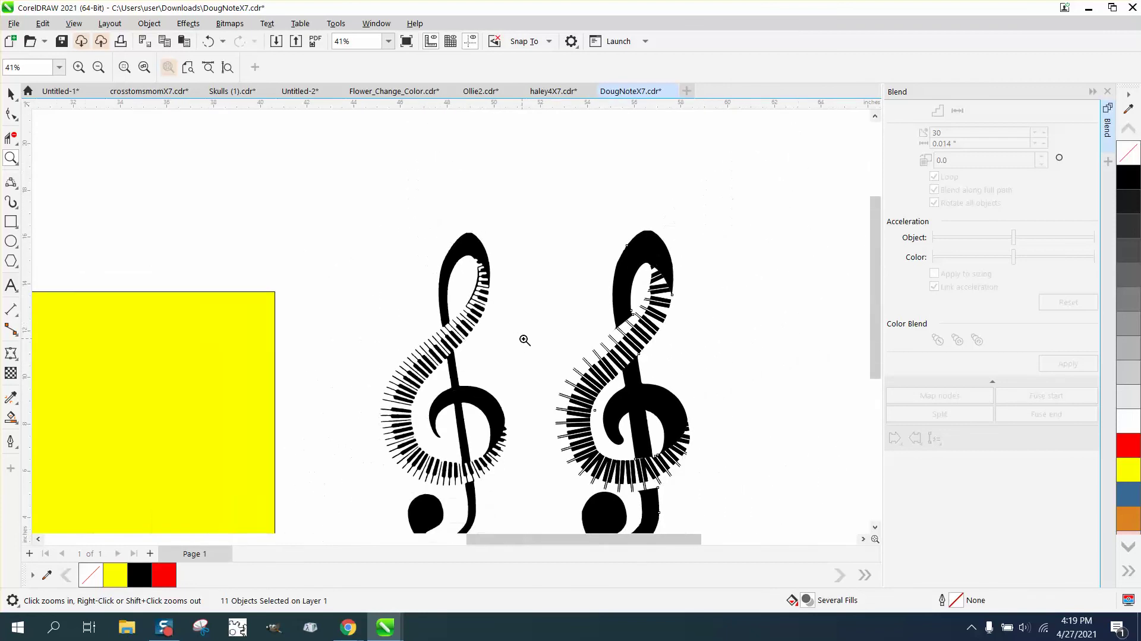